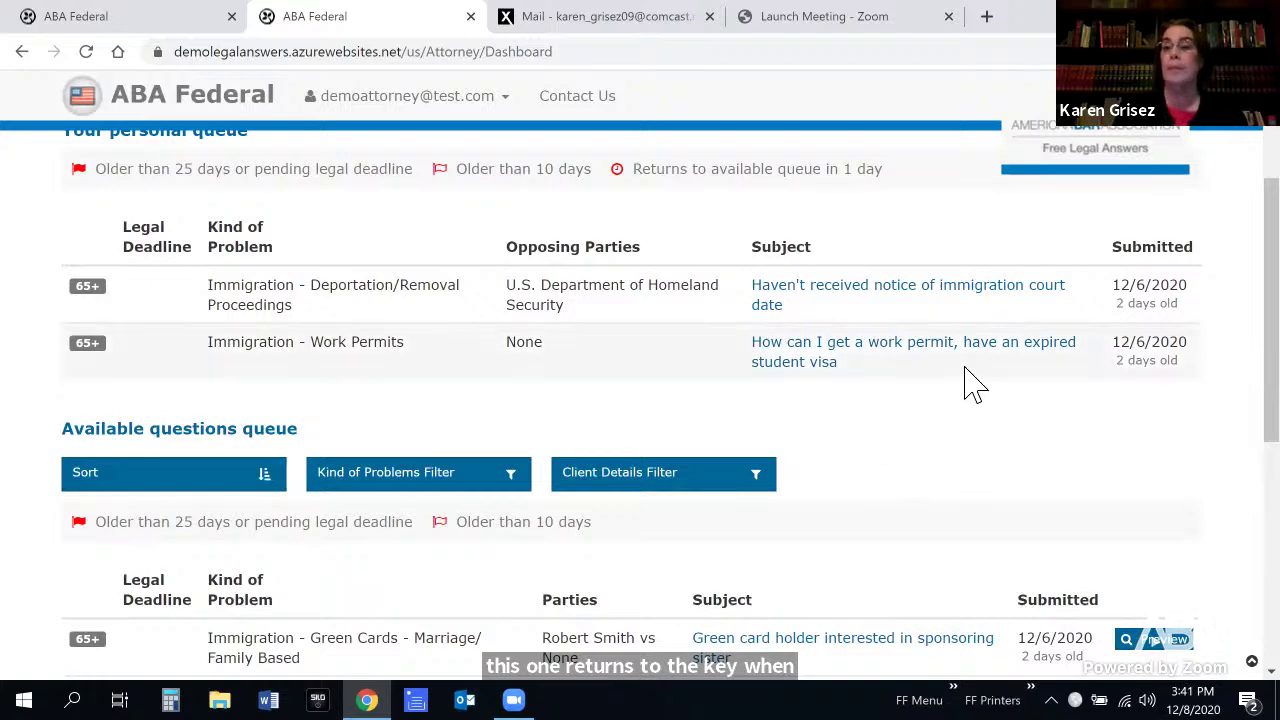
# Scroll the attorney dashboard back up so the navigation bar above Your personal queue shows
pyautogui.scroll(3, 660, 400)
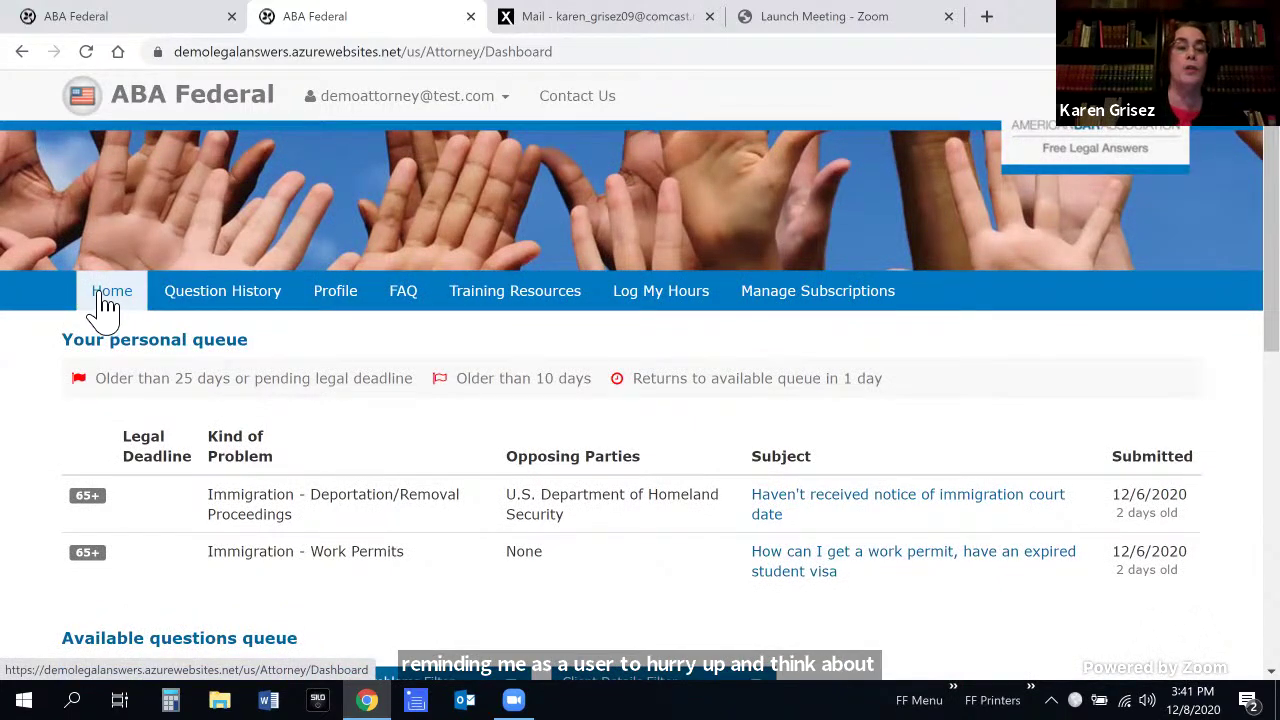
# Open Question History, which reports no previous questions to show
pyautogui.click(245, 305)
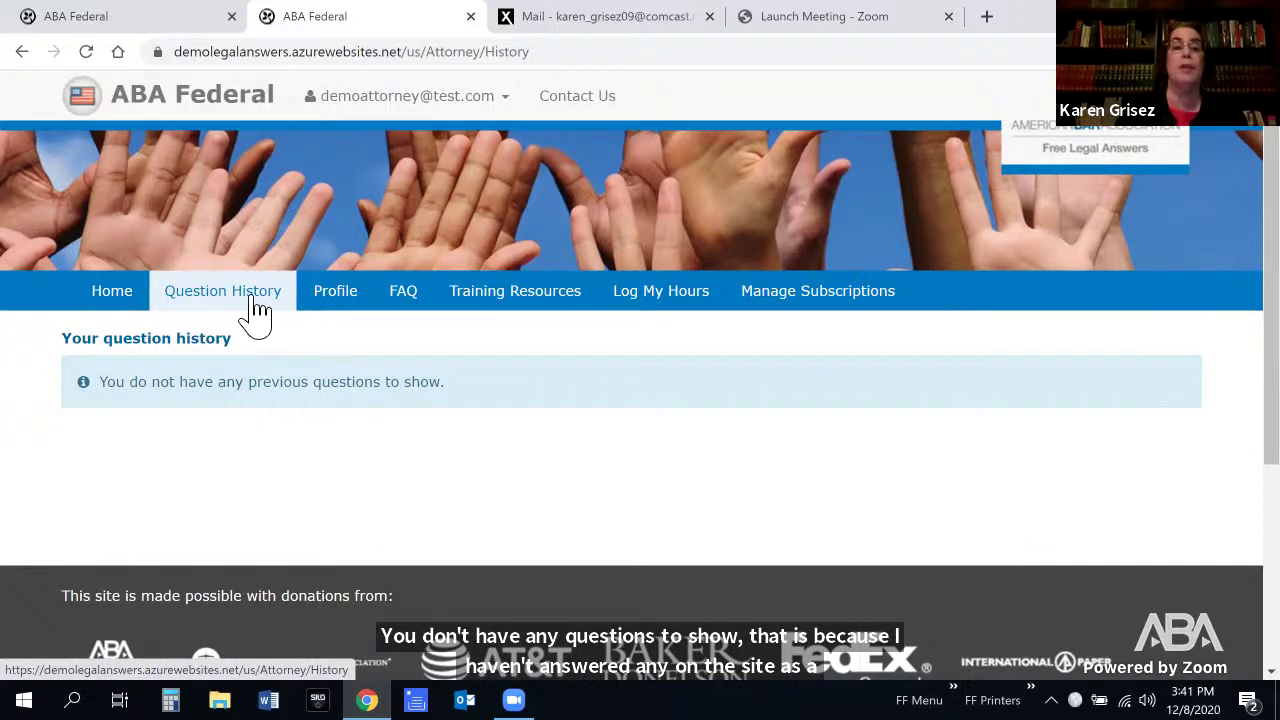
# Open the Profile page and review its account, registration date, licence number and firm details
pyautogui.click(350, 298)
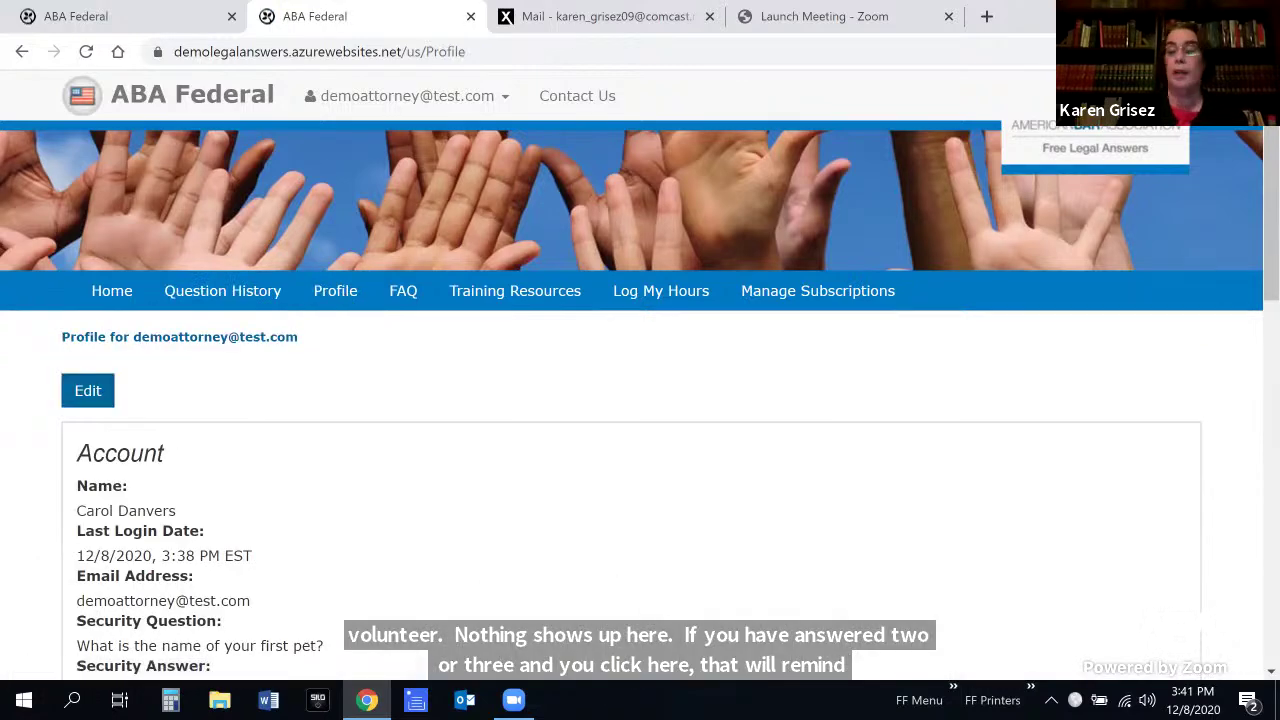
pyautogui.scroll(-2, 640, 400)
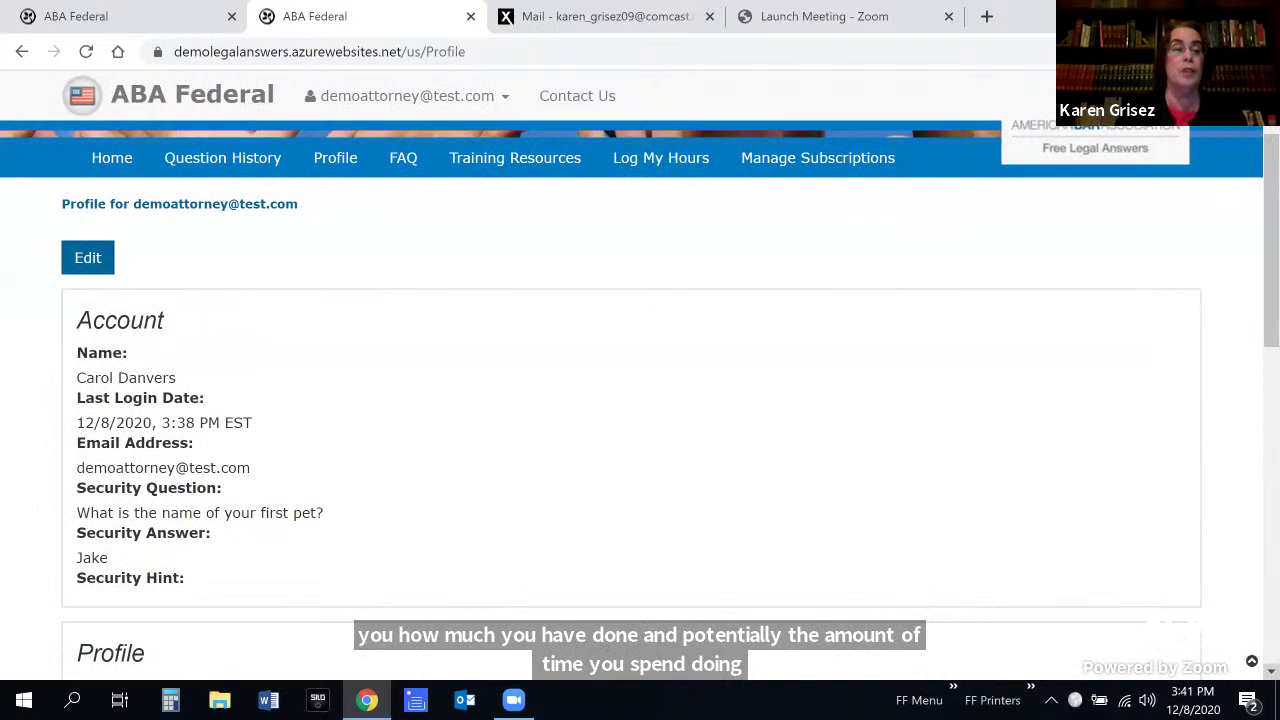
pyautogui.scroll(-1, 640, 400)
pyautogui.scroll(-1, 640, 400)
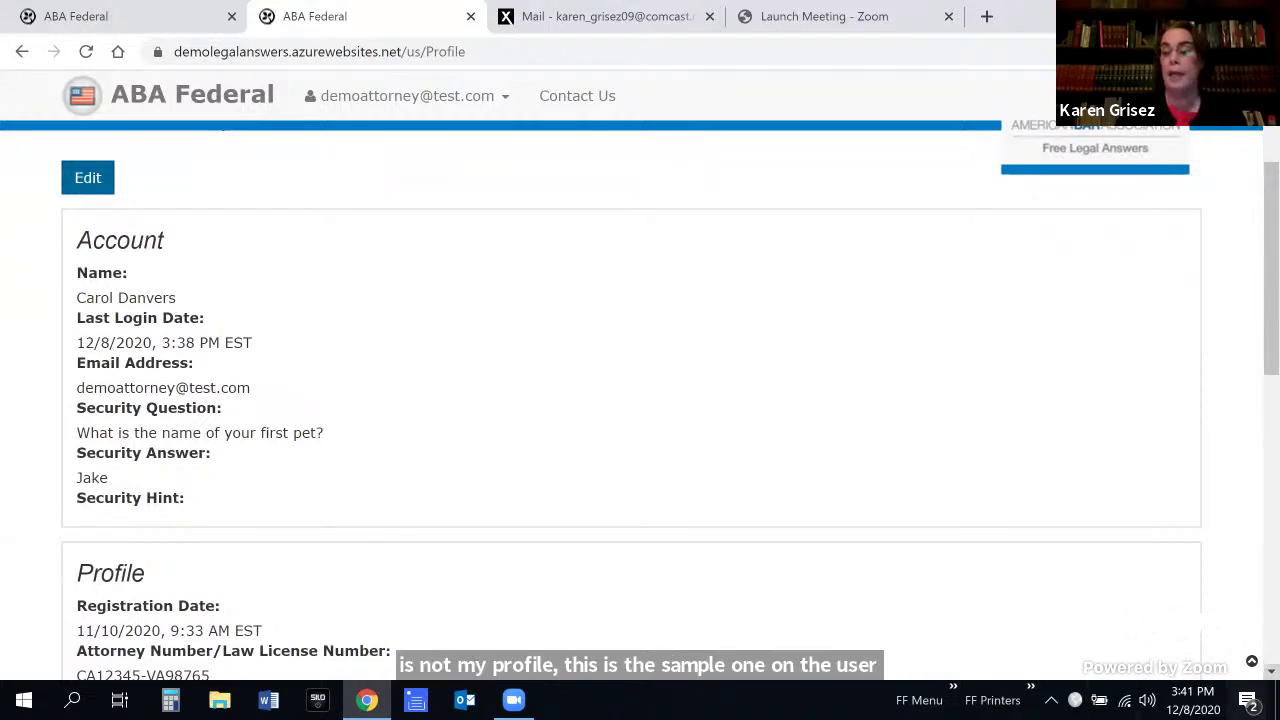
pyautogui.scroll(-1, 640, 400)
pyautogui.scroll(-3, 640, 400)
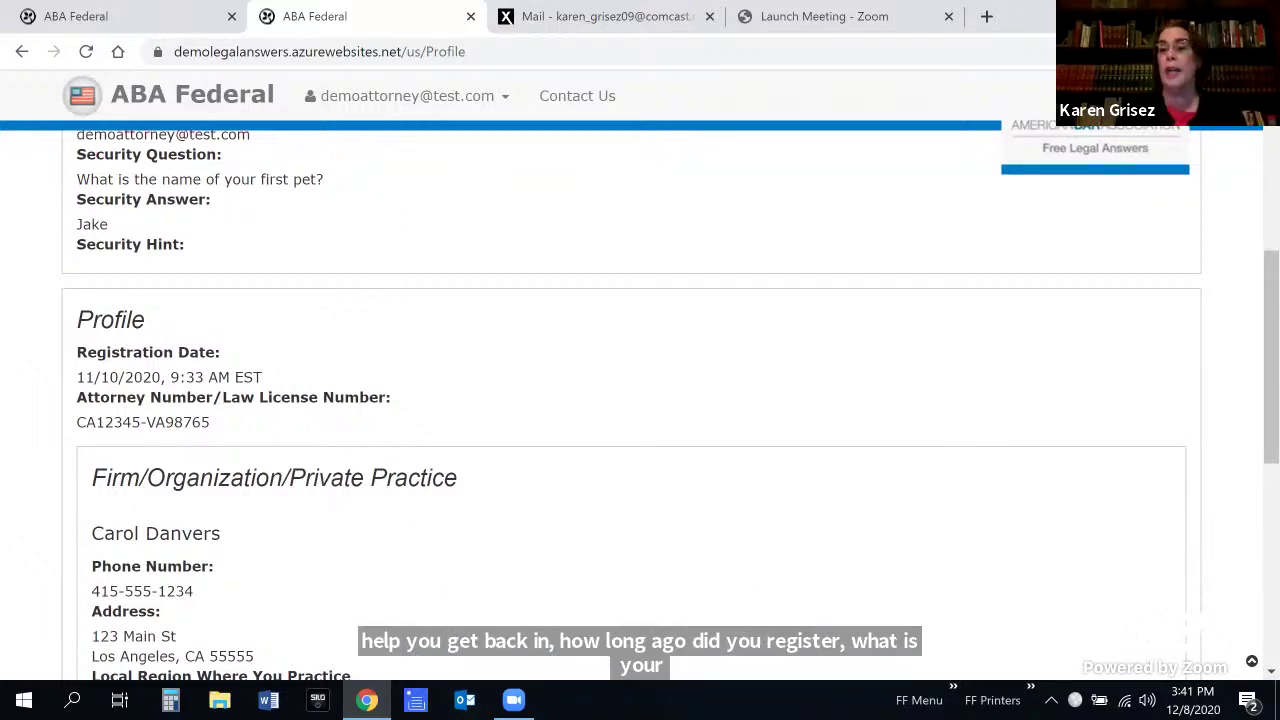
pyautogui.scroll(4, 640, 400)
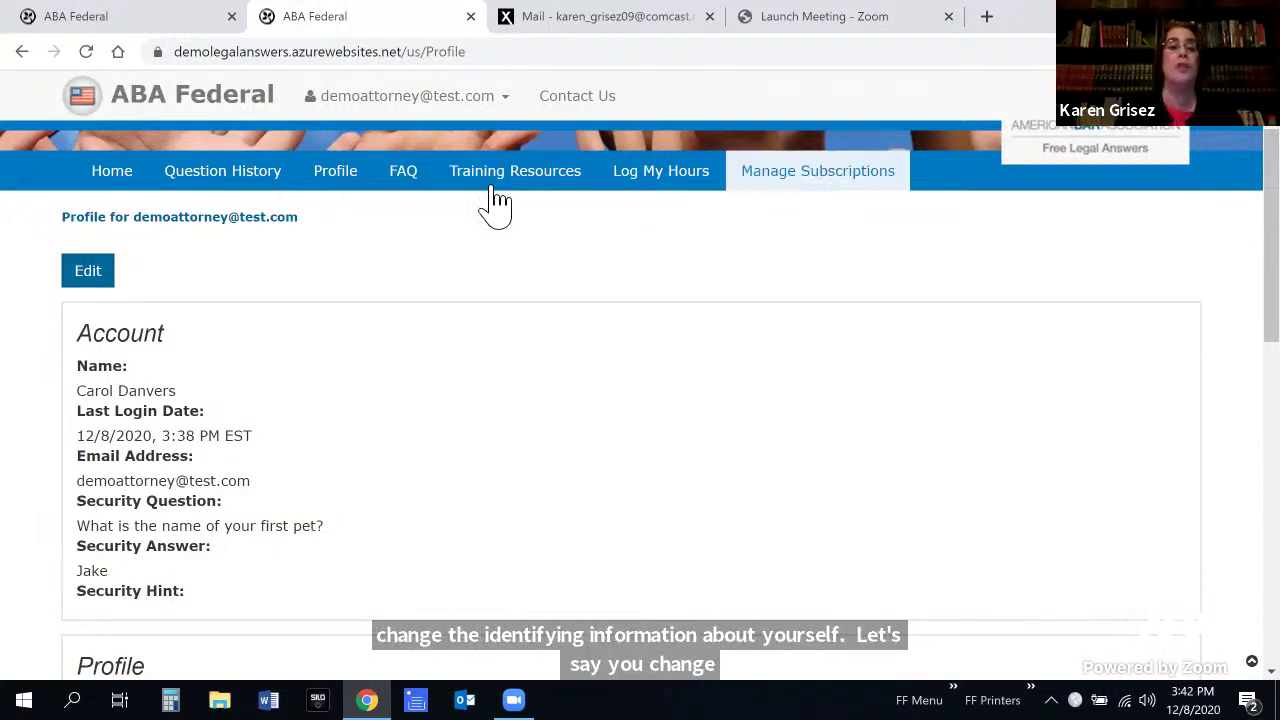
# Open the Attorney FAQ and read down through conflicts of interest, liability insurance and privacy policy
pyautogui.click(408, 188)
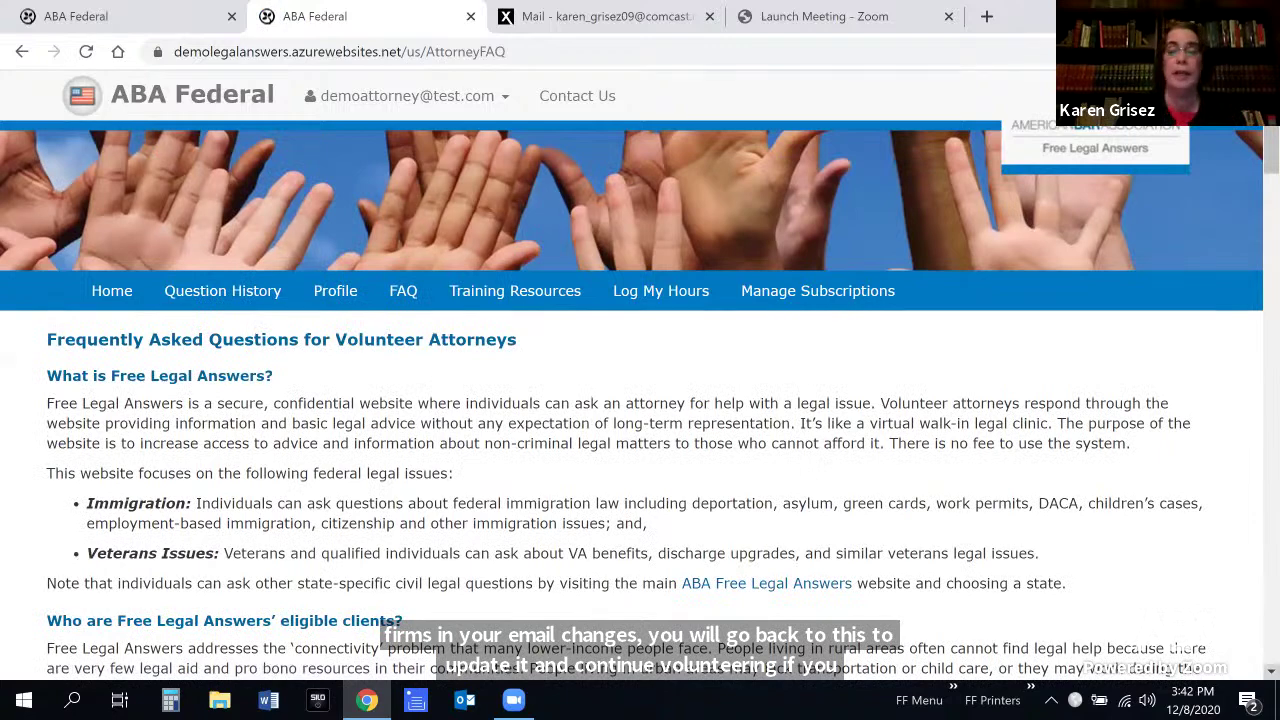
pyautogui.scroll(-1, 640, 400)
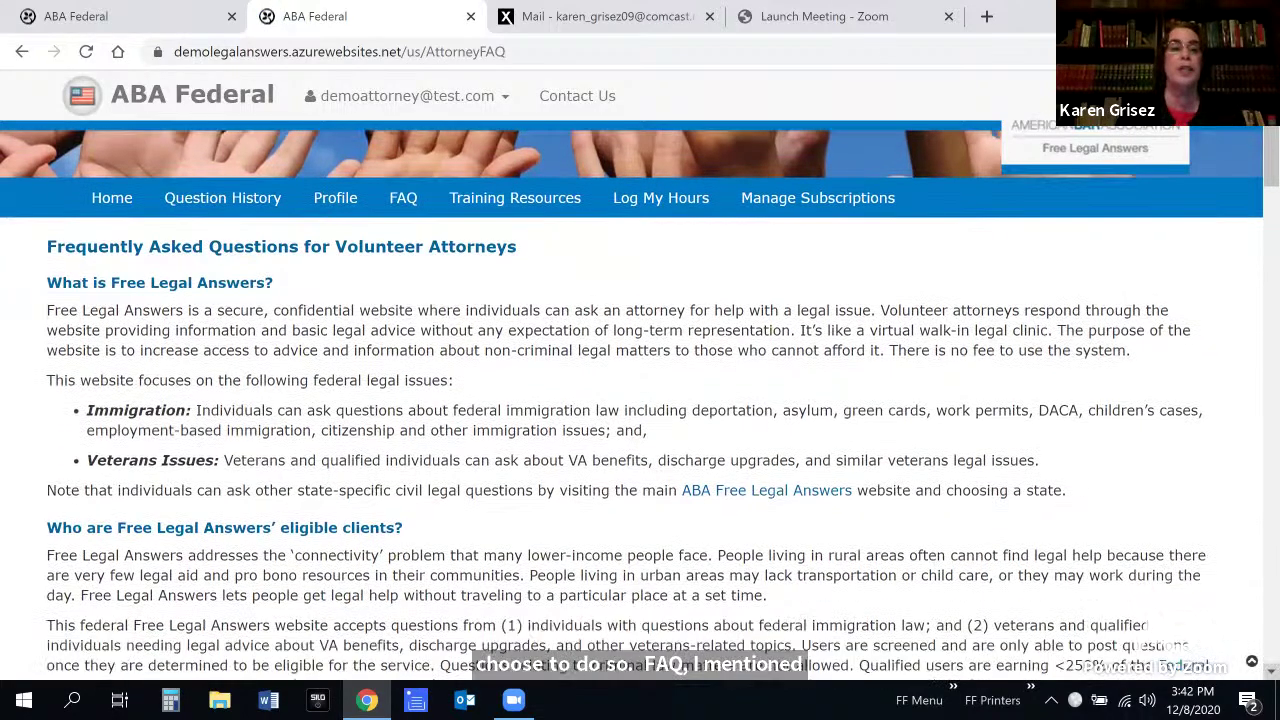
pyautogui.scroll(-1, 1232, 670)
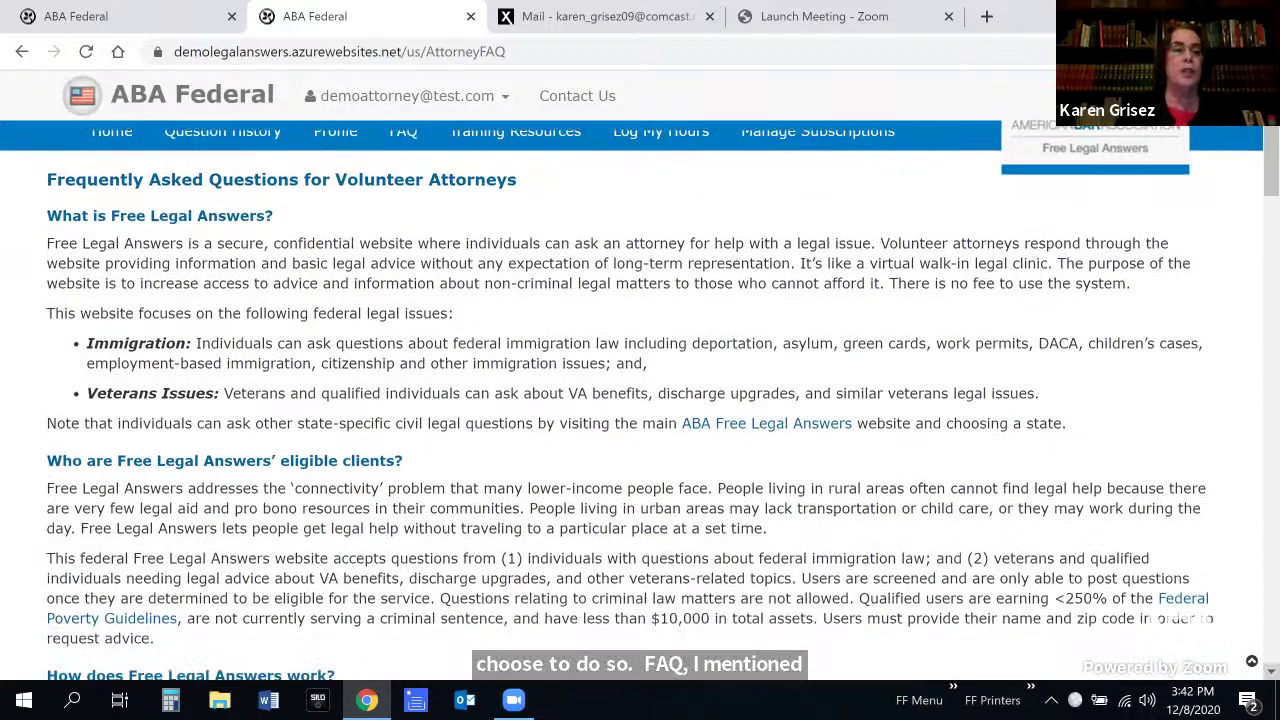
pyautogui.scroll(-1, 1232, 670)
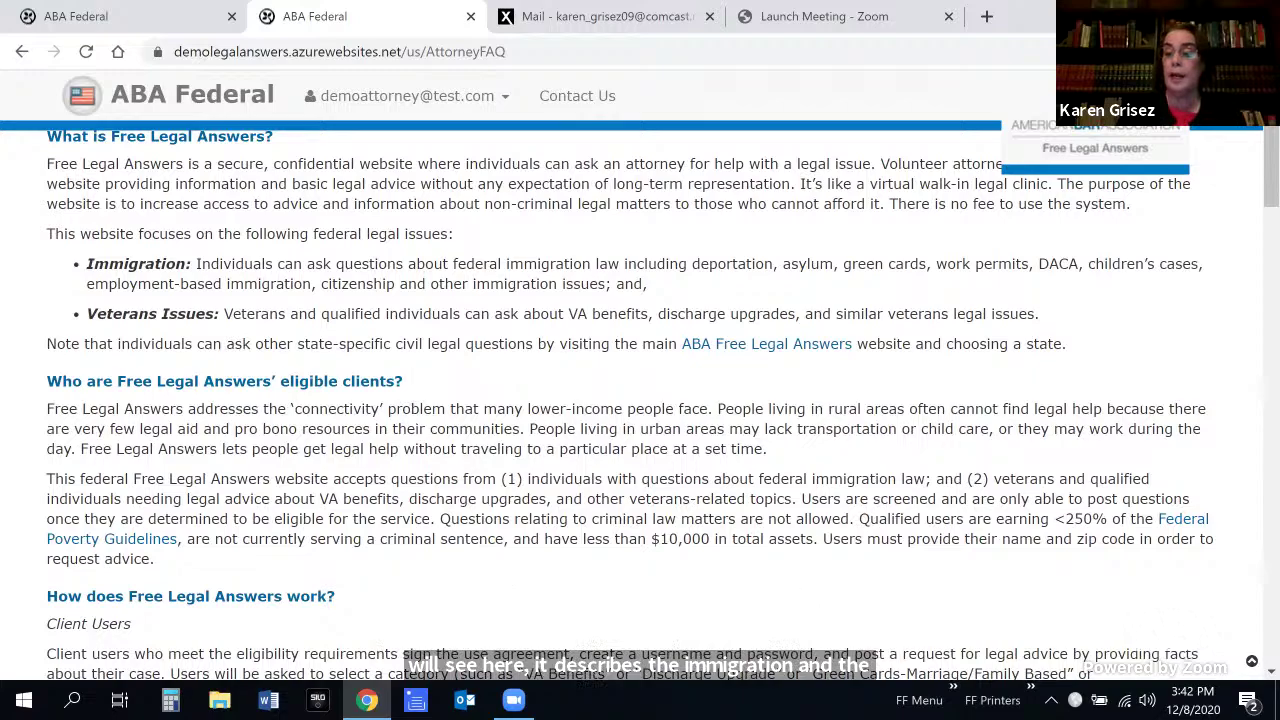
pyautogui.scroll(-3, 660, 400)
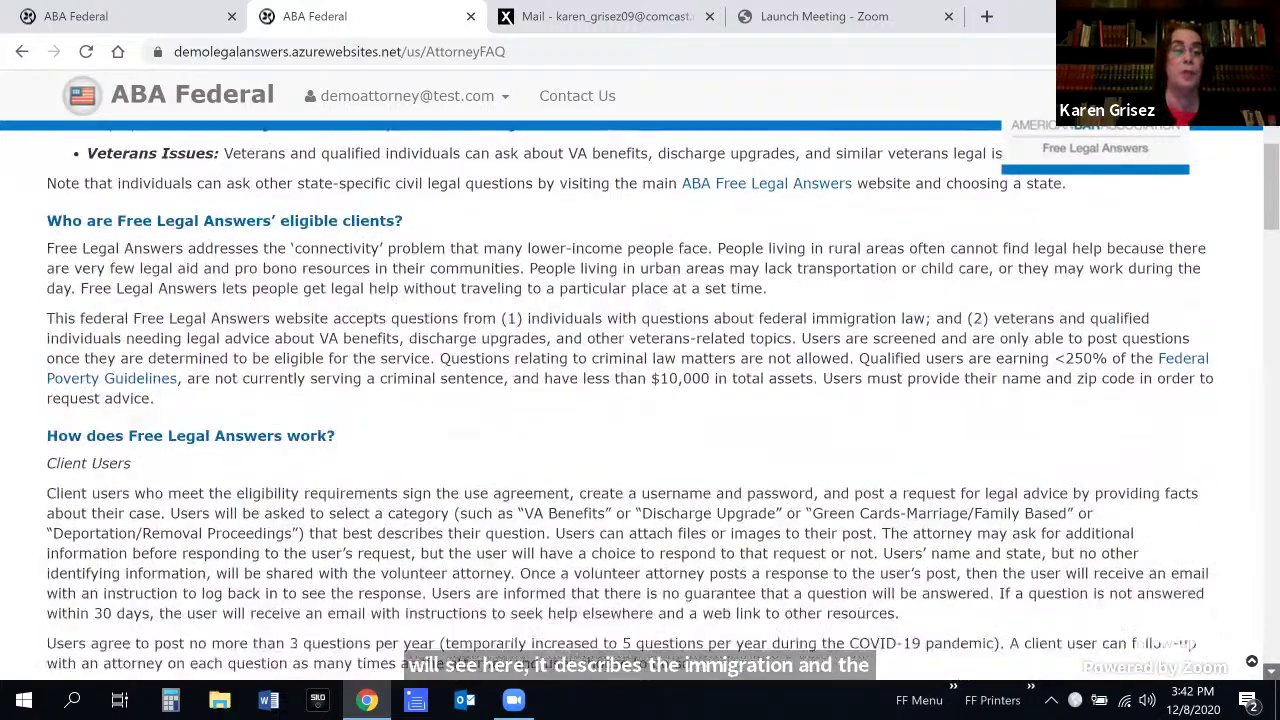
pyautogui.scroll(-2, 660, 400)
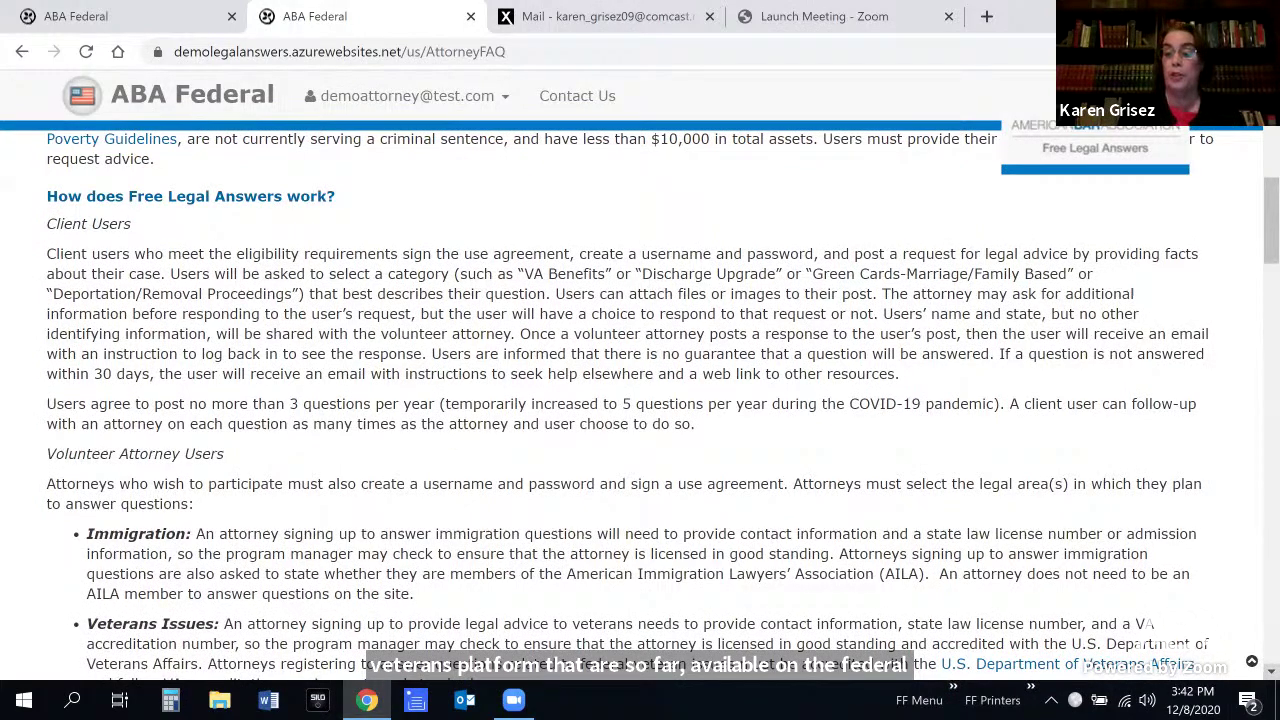
pyautogui.scroll(-3, 640, 400)
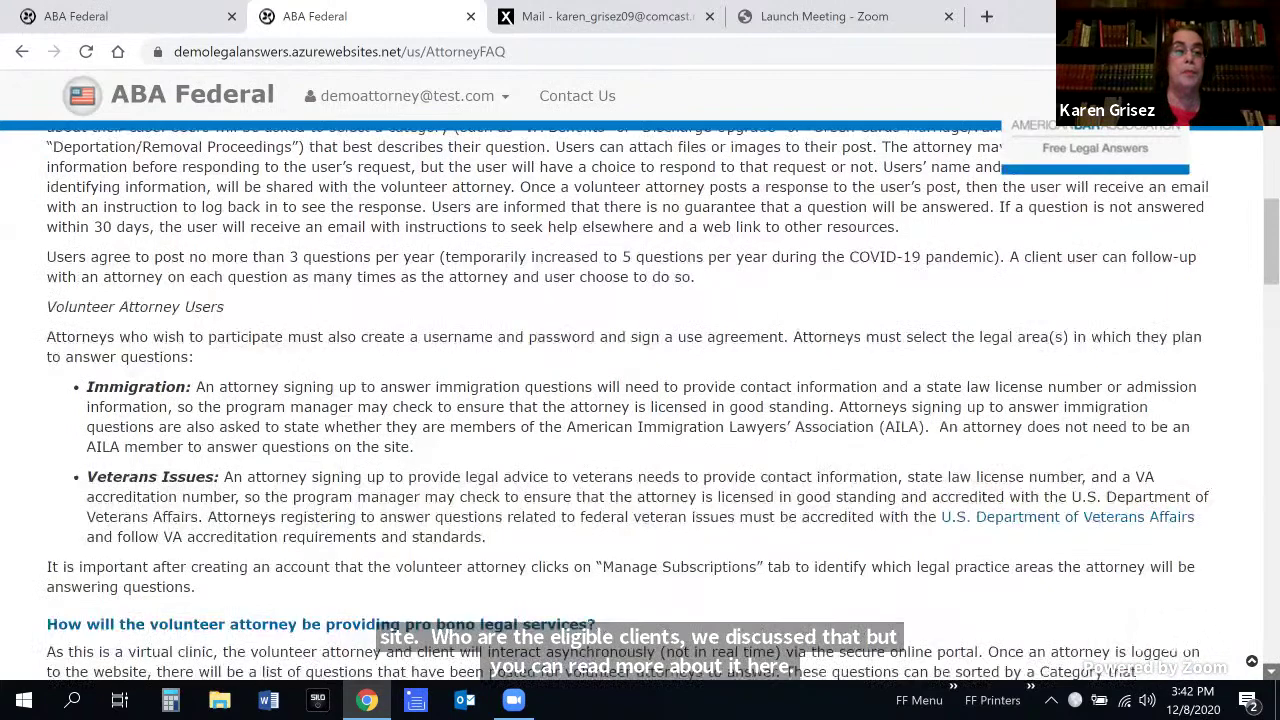
pyautogui.scroll(-2, 360, 540)
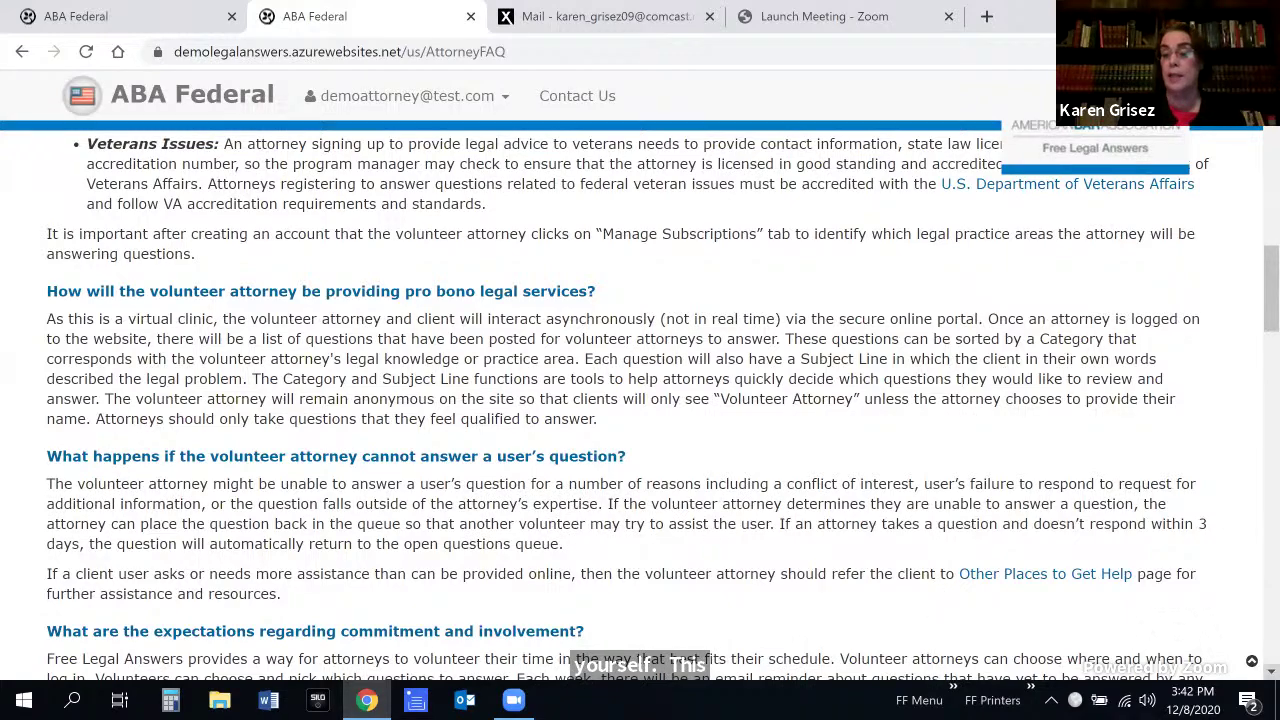
pyautogui.scroll(-3, 660, 410)
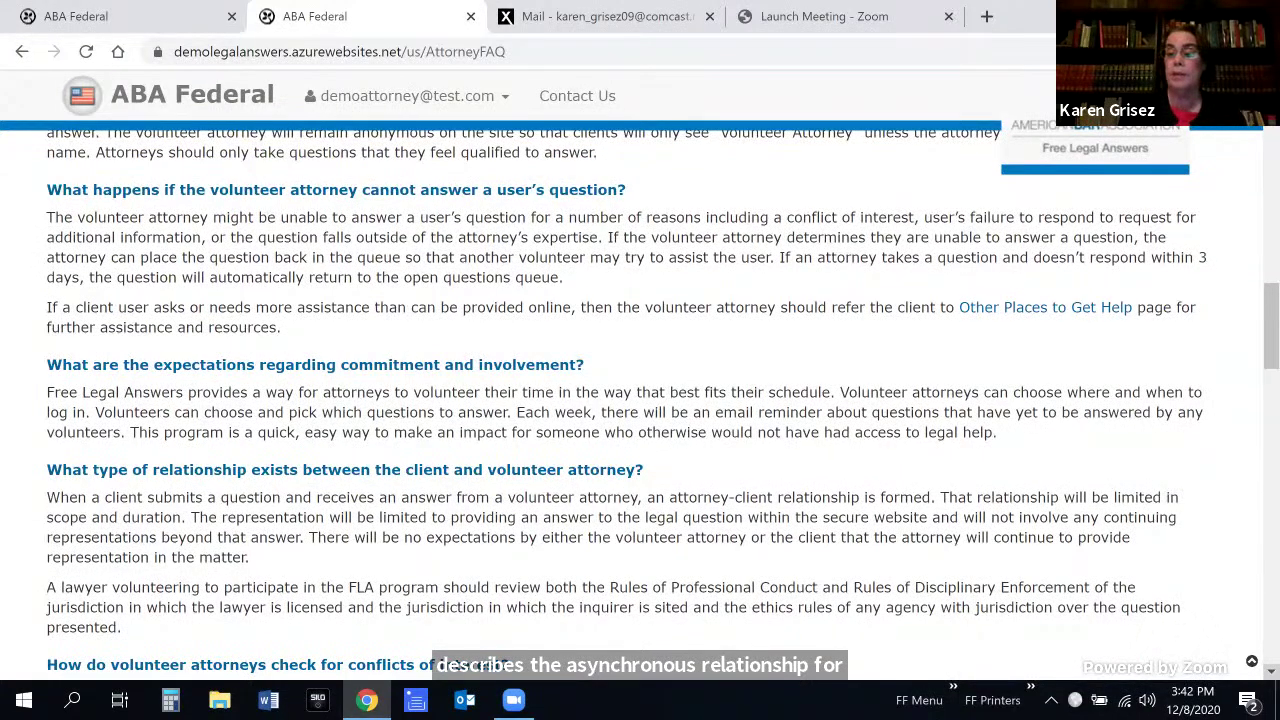
pyautogui.scroll(-3, 640, 400)
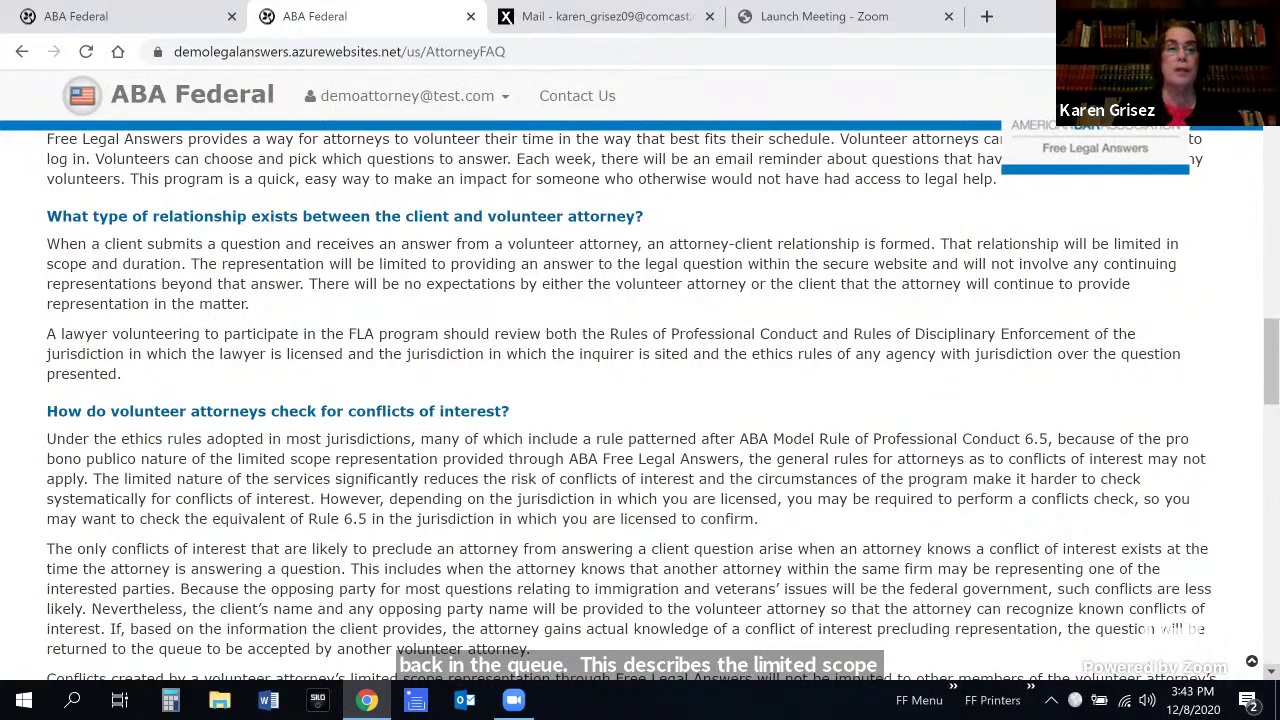
pyautogui.scroll(-3, 640, 400)
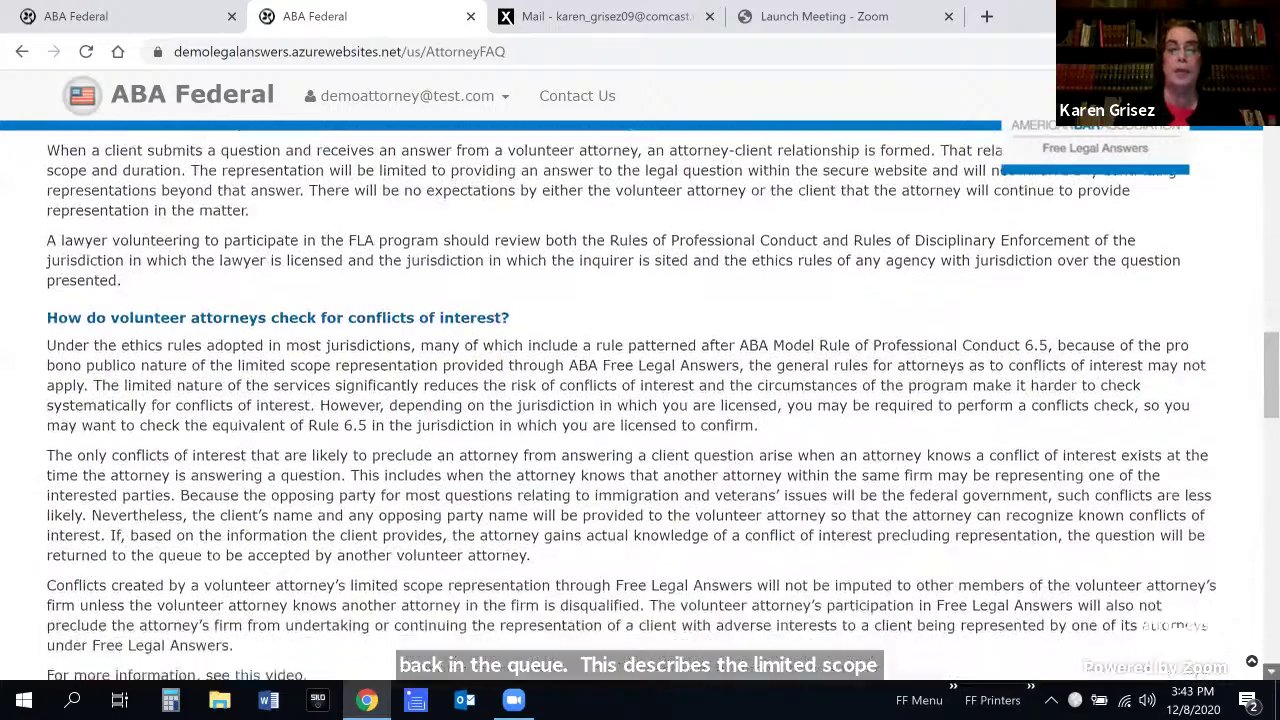
pyautogui.scroll(-1, 640, 400)
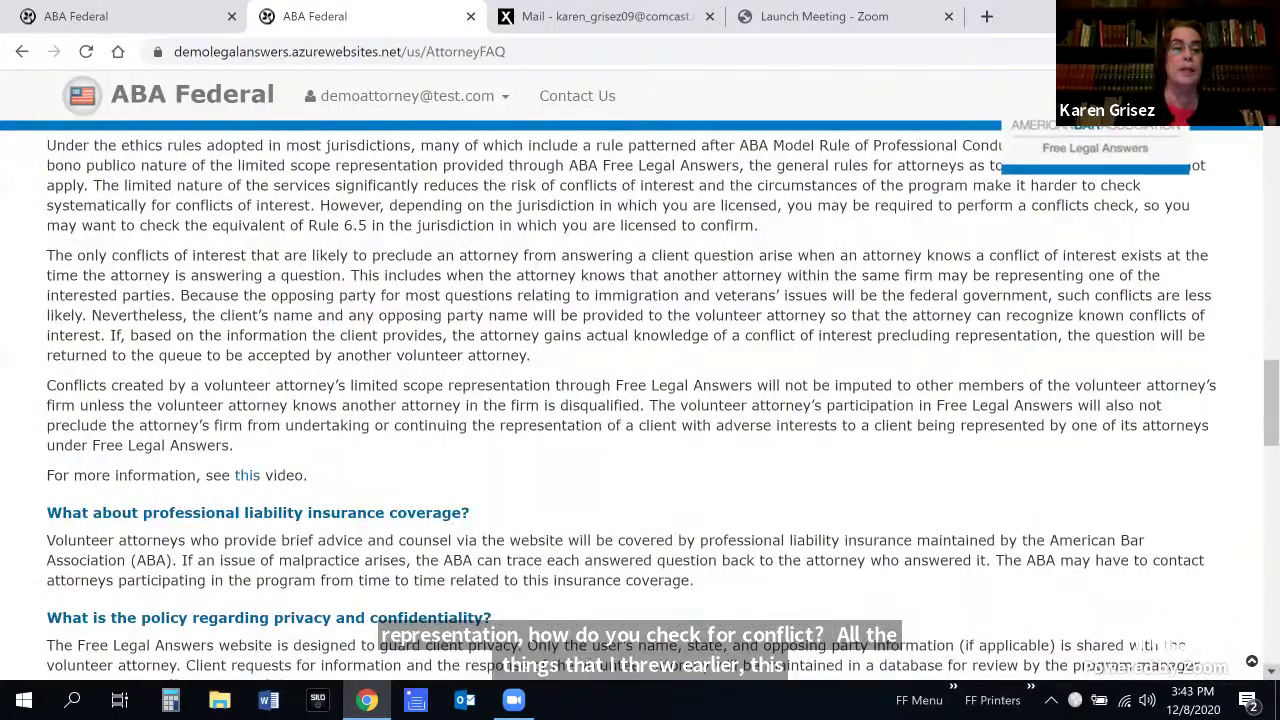
pyautogui.scroll(-1, 250, 655)
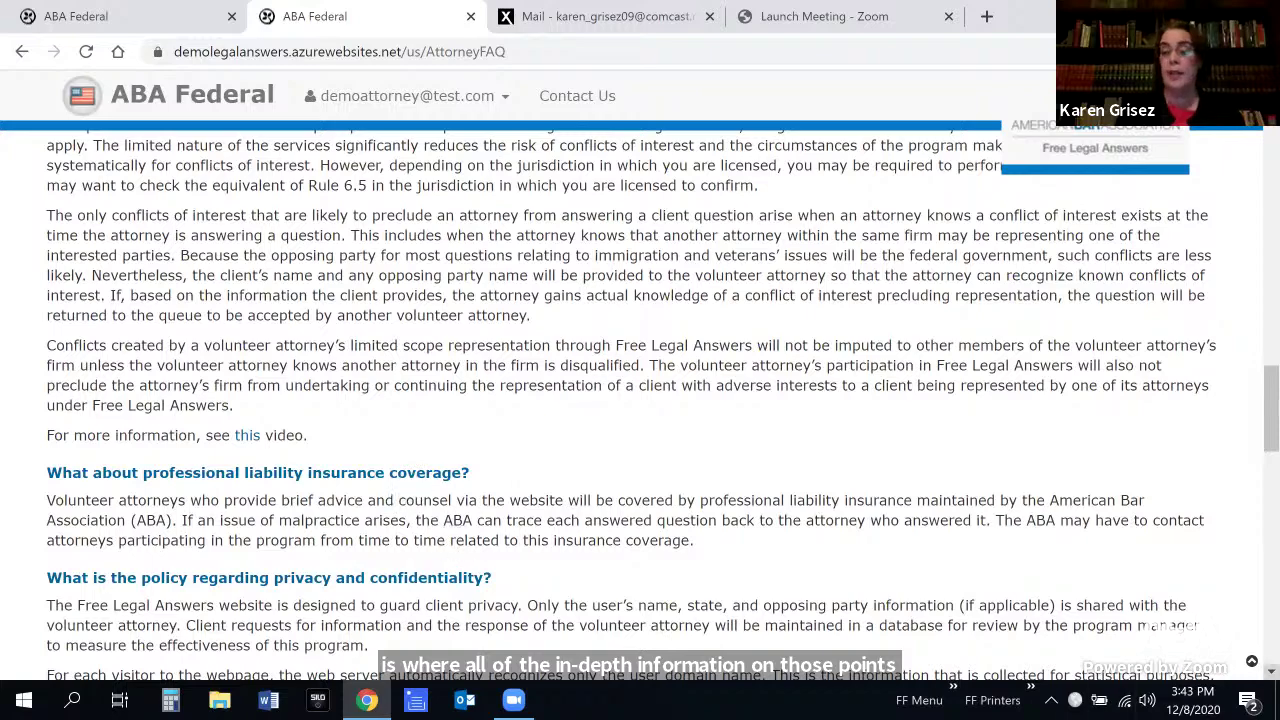
pyautogui.scroll(-3, 680, 606)
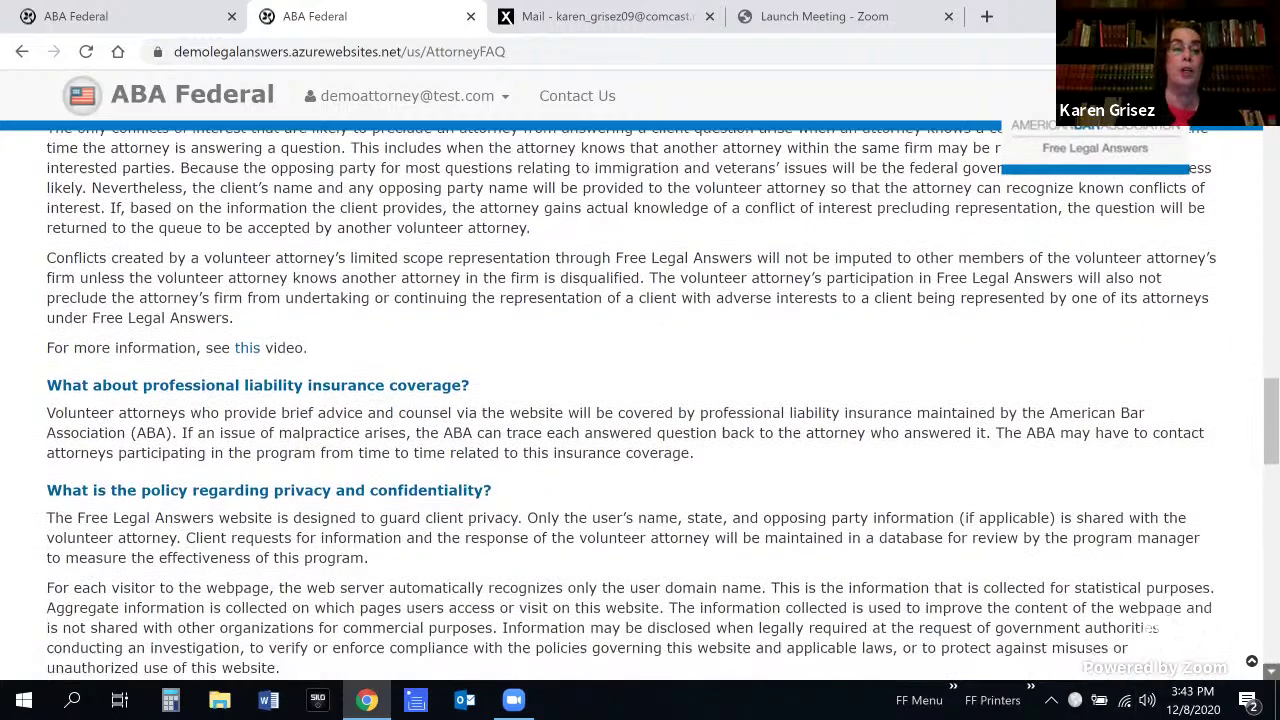
# Scroll further down the FAQ, then back up to its opening explanation of Free Legal Answers
pyautogui.scroll(-4, 680, 606)
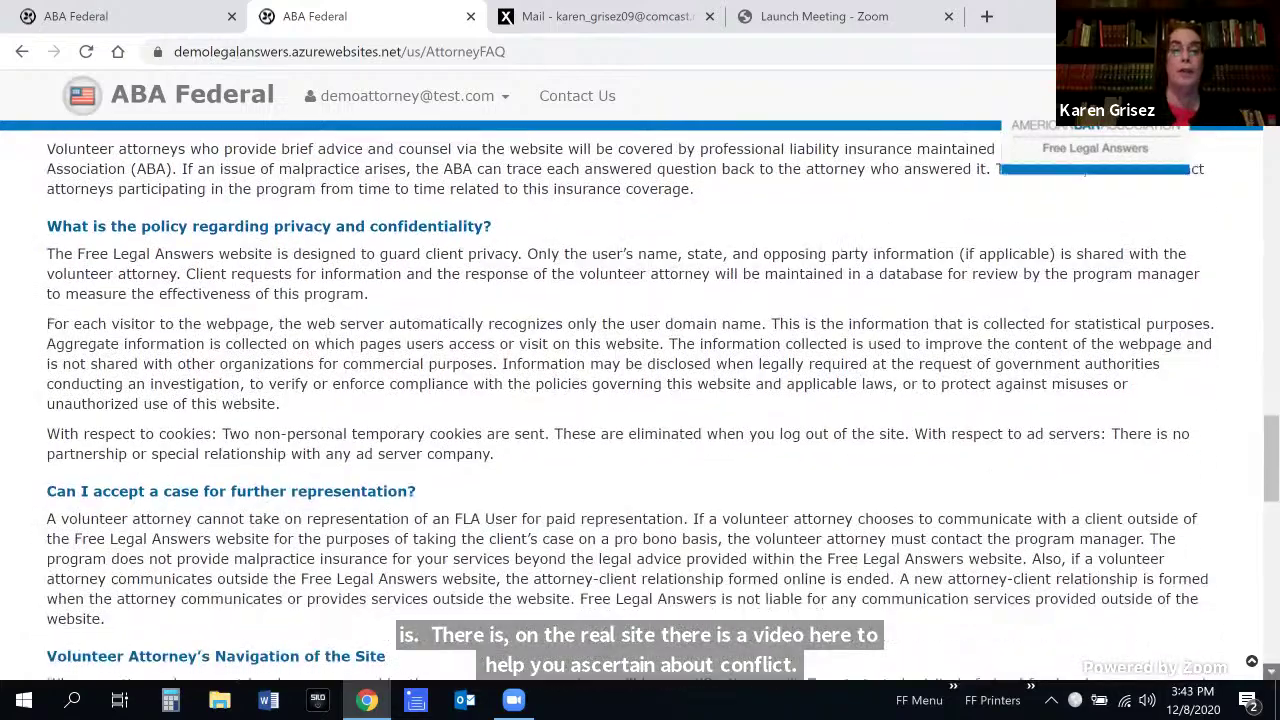
pyautogui.scroll(-1, 640, 405)
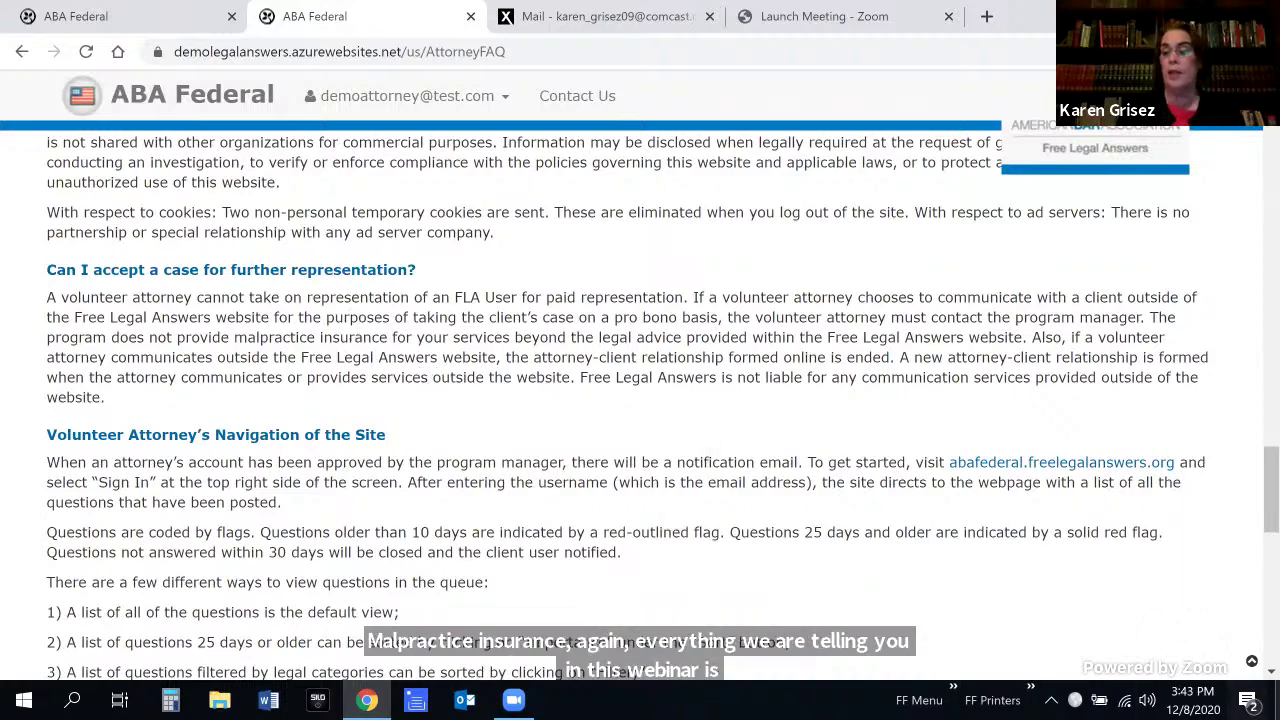
pyautogui.scroll(-3, 504, 481)
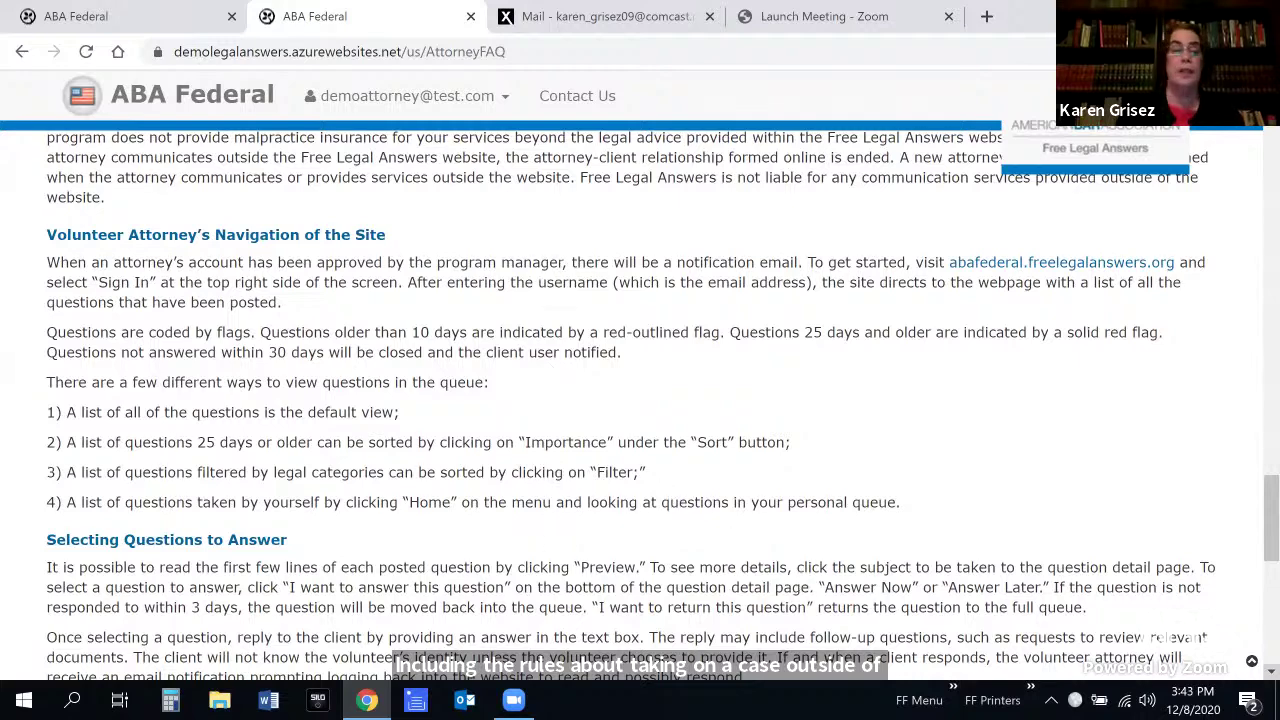
pyautogui.scroll(-3, 311, 362)
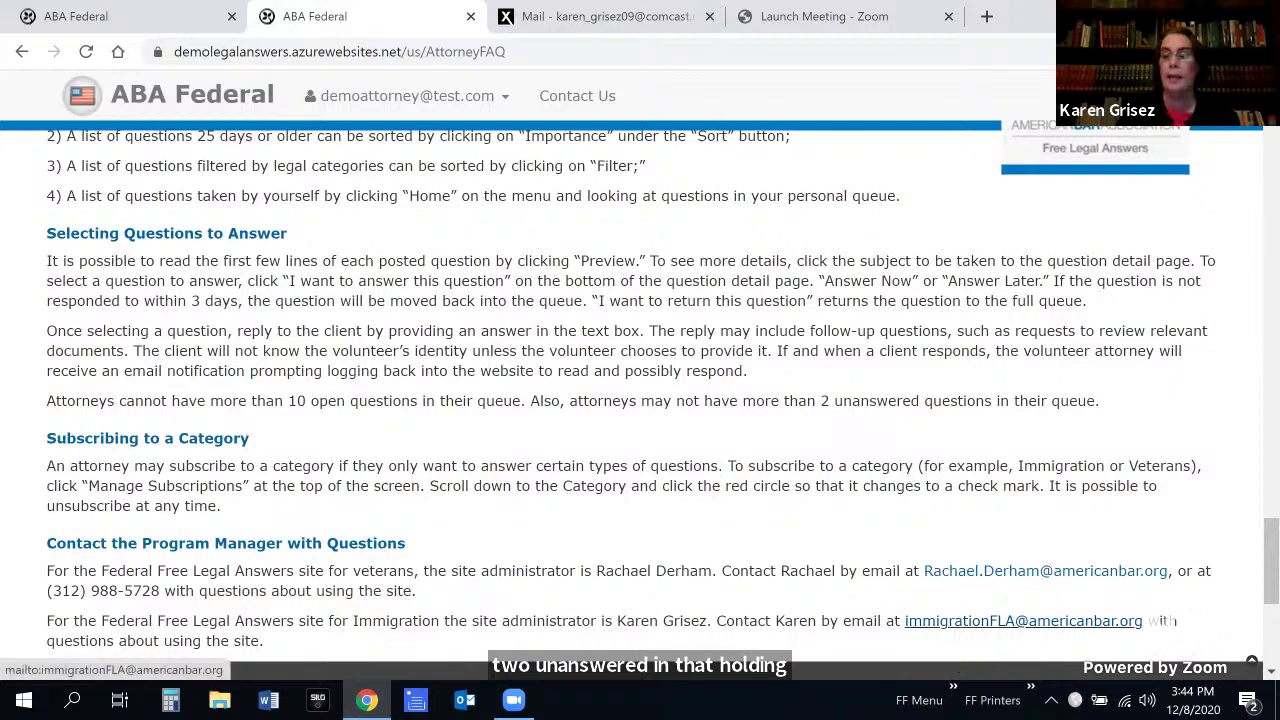
pyautogui.scroll(-3, 640, 400)
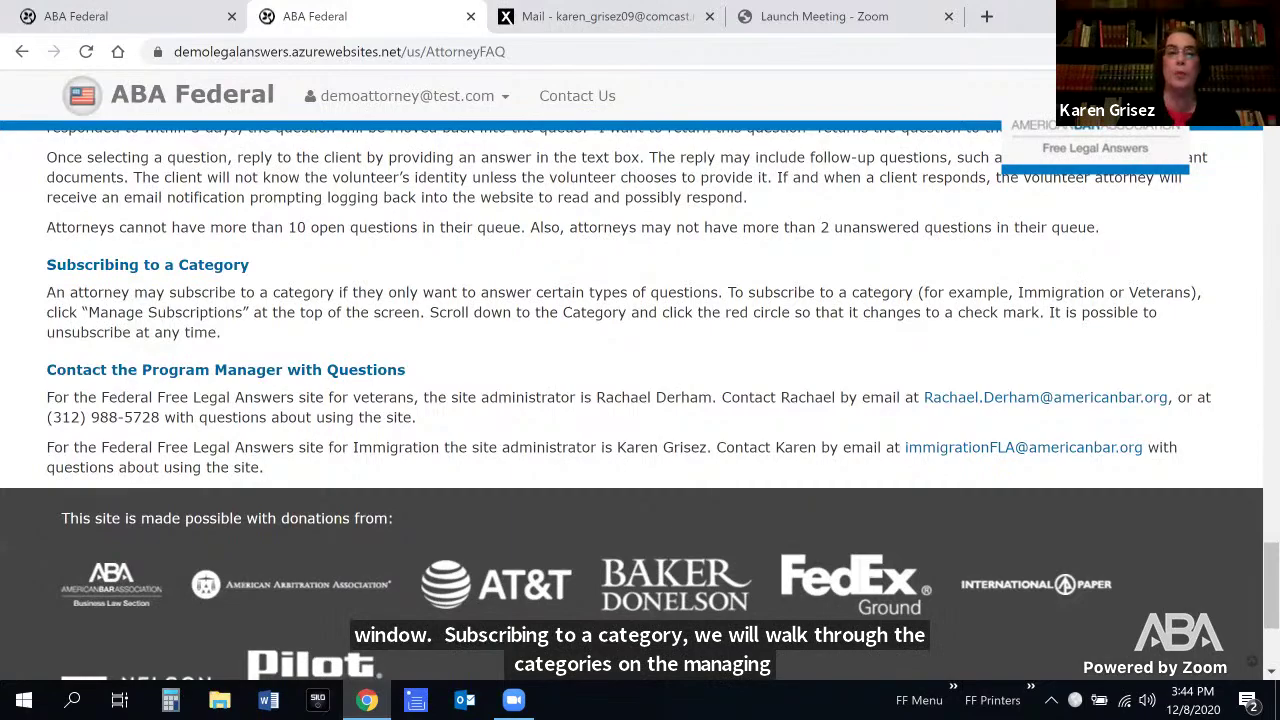
pyautogui.scroll(1, 640, 400)
pyautogui.scroll(5, 640, 400)
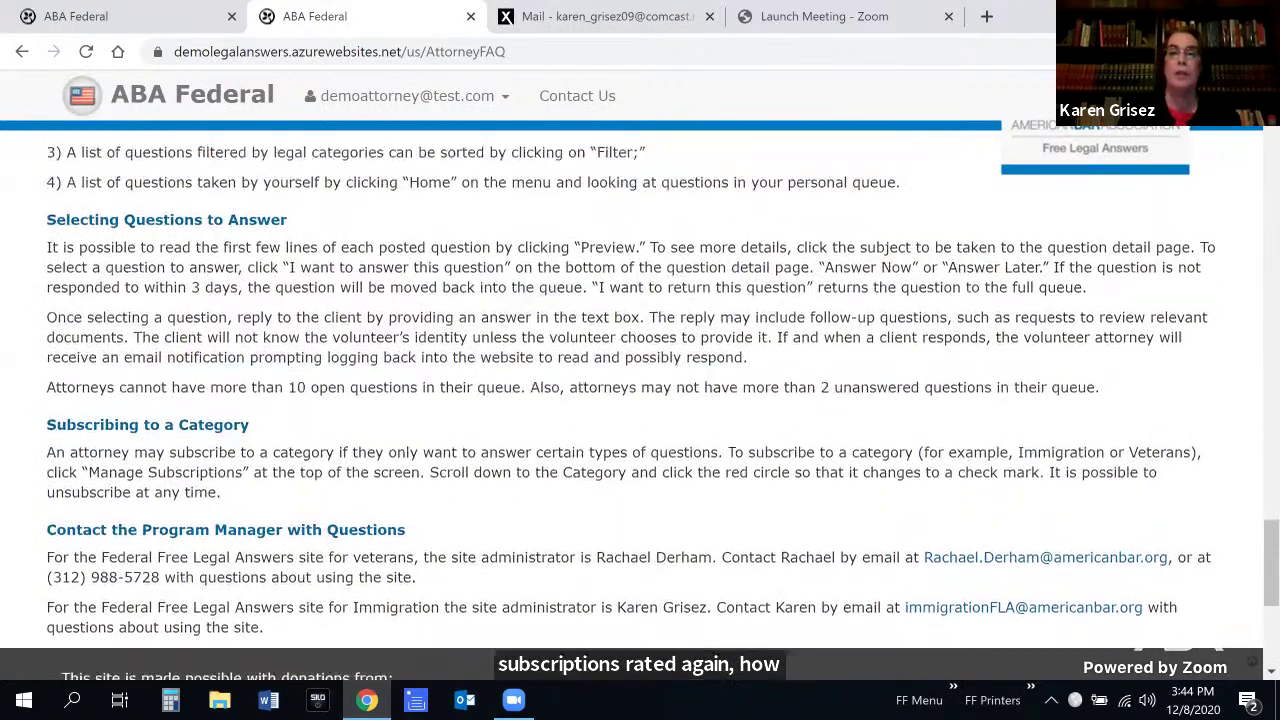
pyautogui.scroll(2, 640, 400)
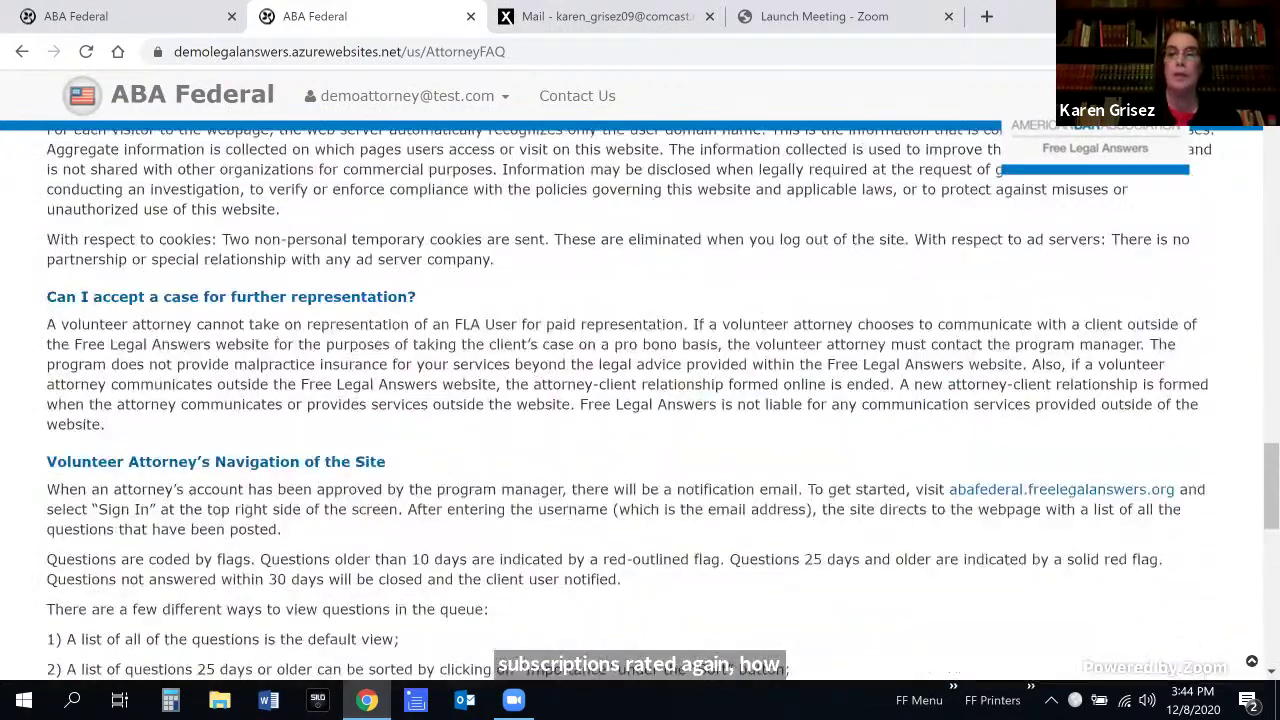
pyautogui.scroll(4, 640, 400)
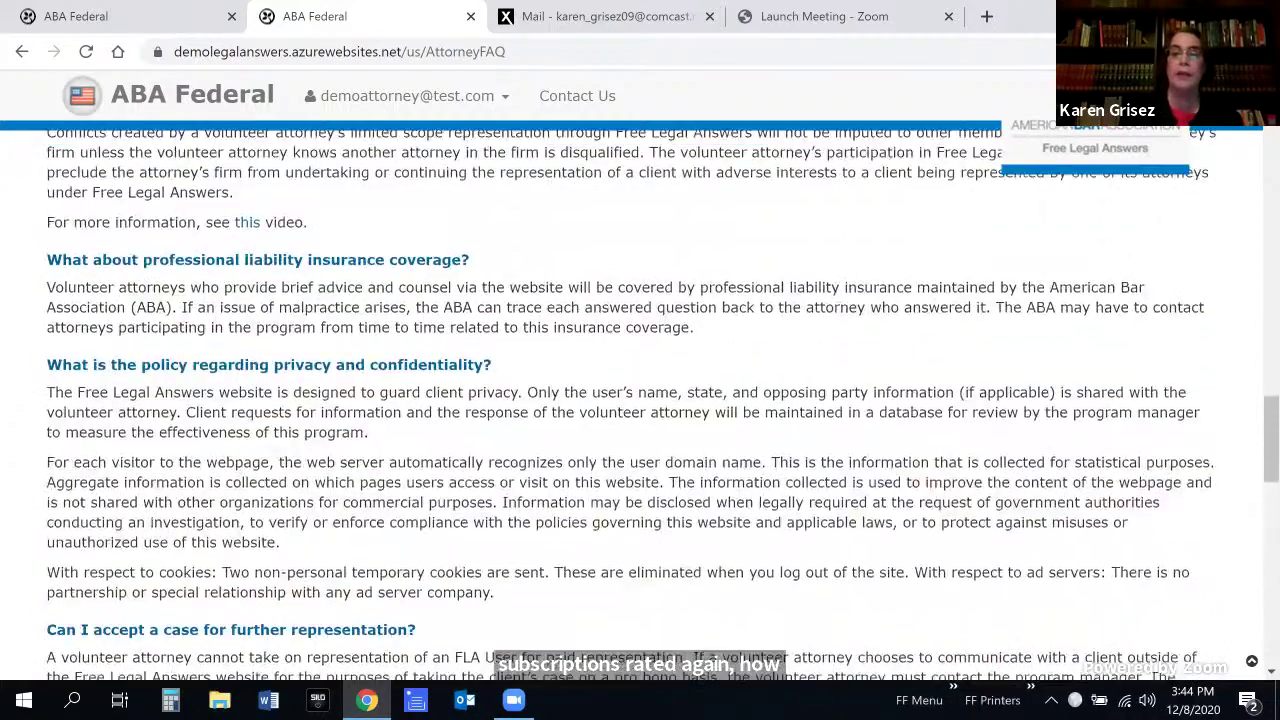
pyautogui.scroll(12, 640, 400)
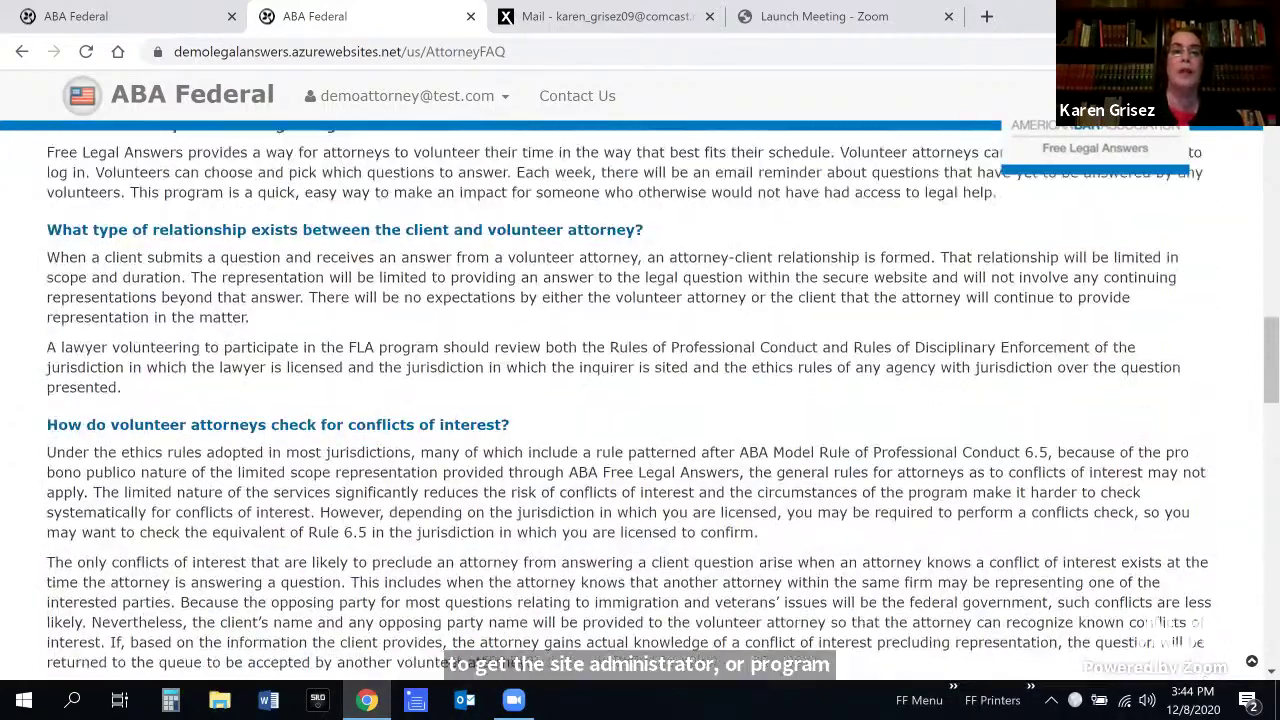
pyautogui.scroll(7, 640, 400)
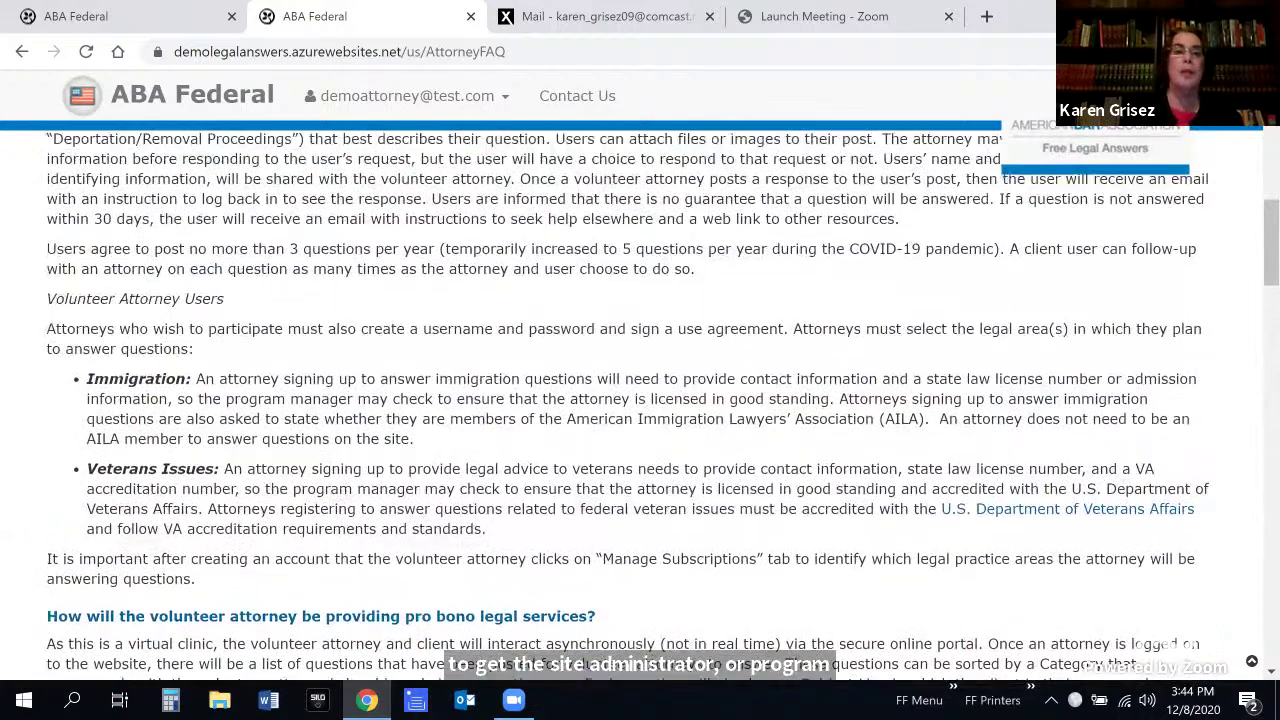
pyautogui.scroll(7, 623, 380)
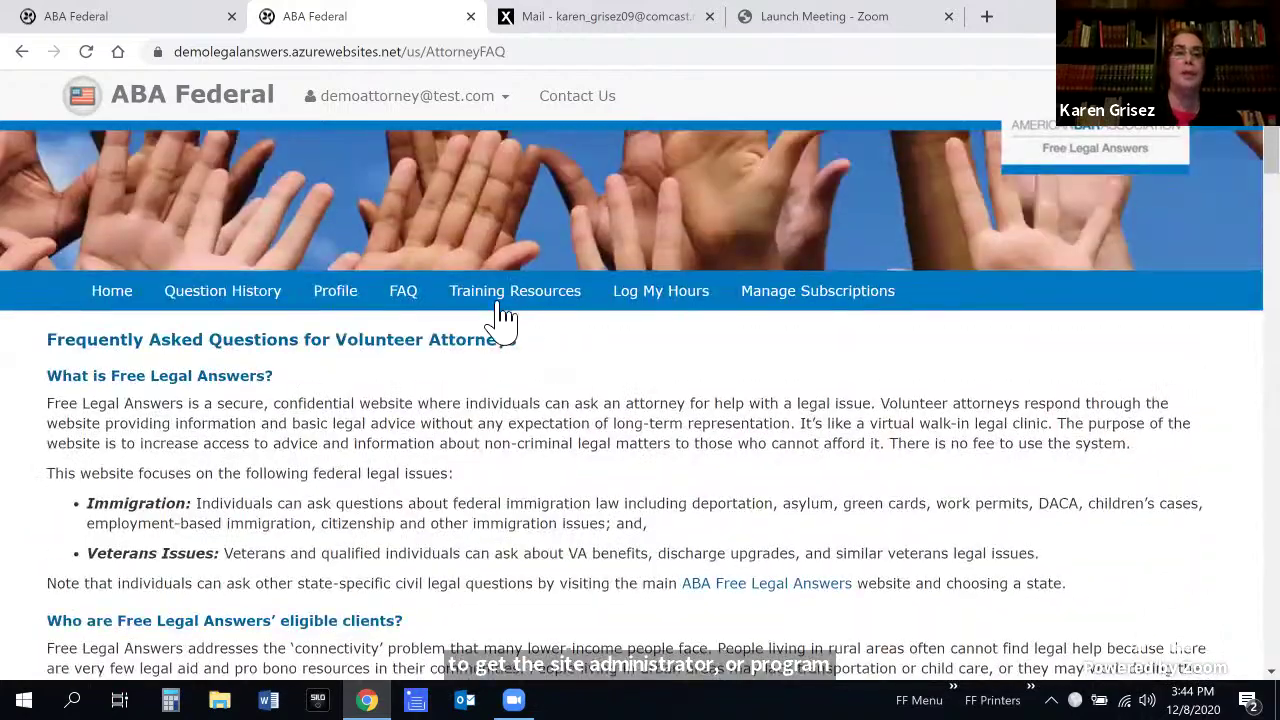
# Open Training Resources and follow the CLE Credit for Volunteering 'here' link to state pro bono CLE rules
pyautogui.click(535, 302)
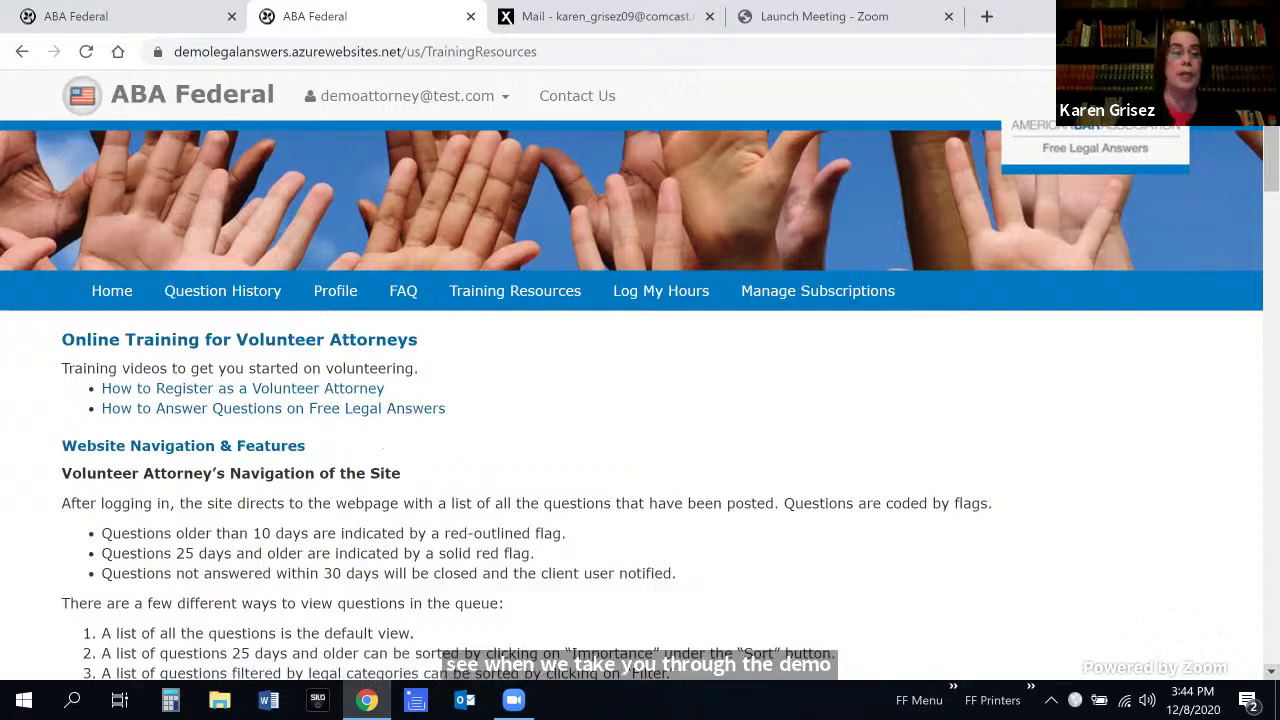
pyautogui.scroll(-2, 640, 404)
pyautogui.scroll(-3, 640, 404)
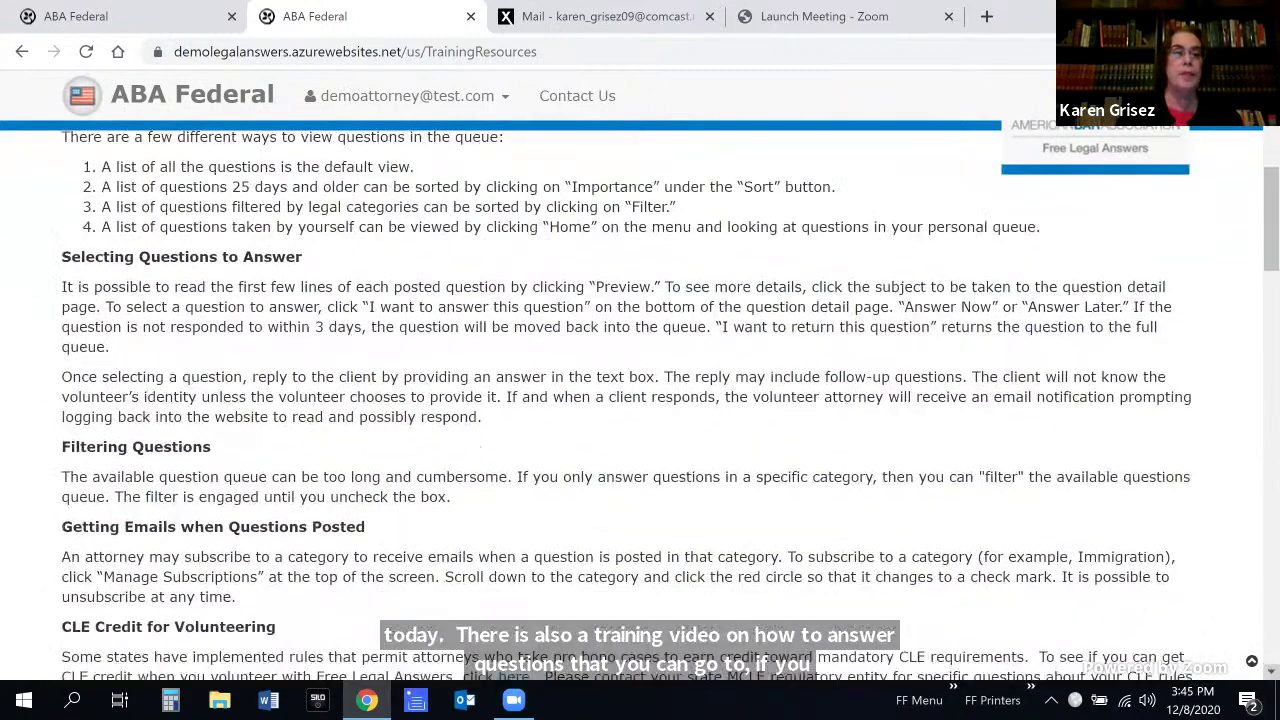
pyautogui.scroll(-1, 509, 323)
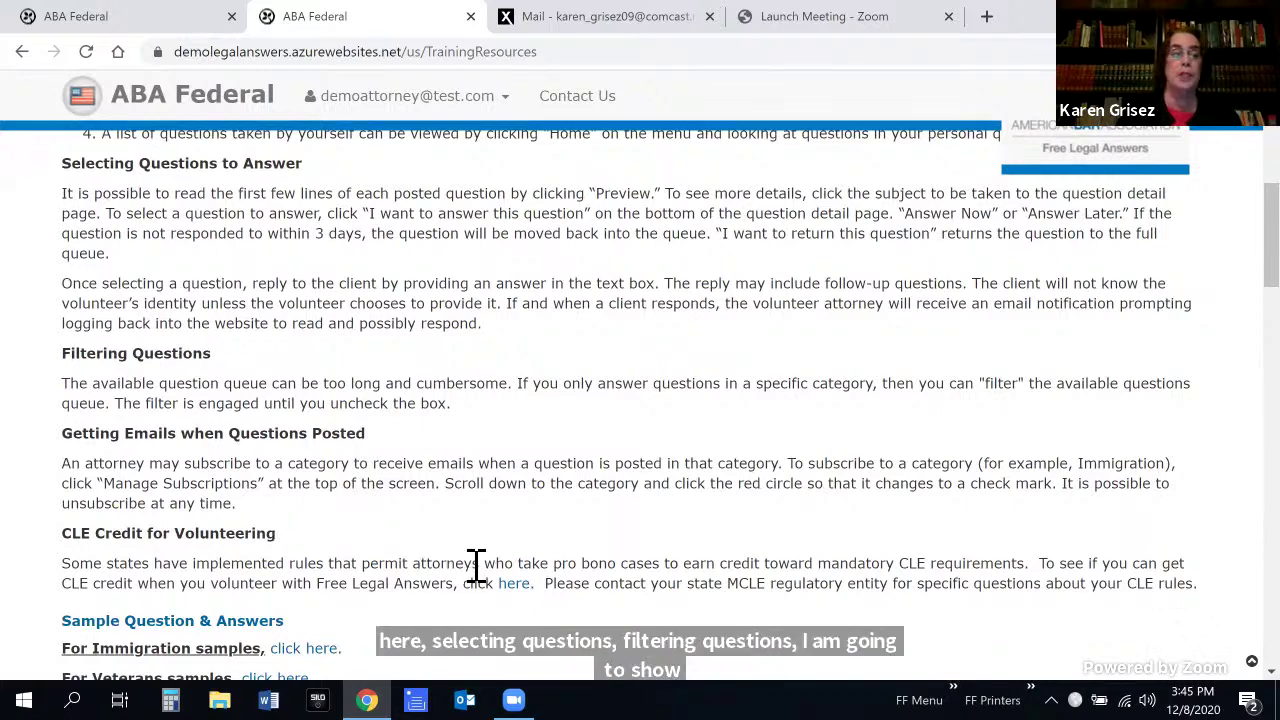
pyautogui.click(519, 592)
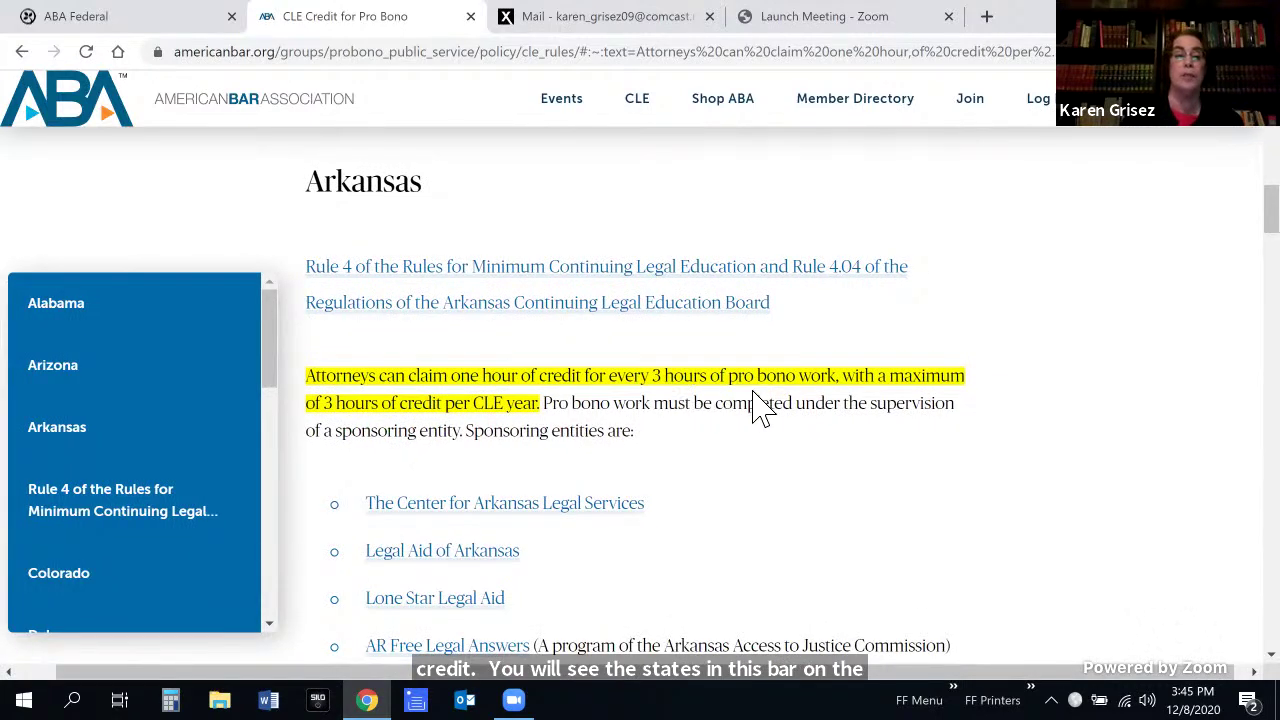
# Look up New York's pro bono CLE credit rule, then go back to Training Resources
pyautogui.click(272, 625)
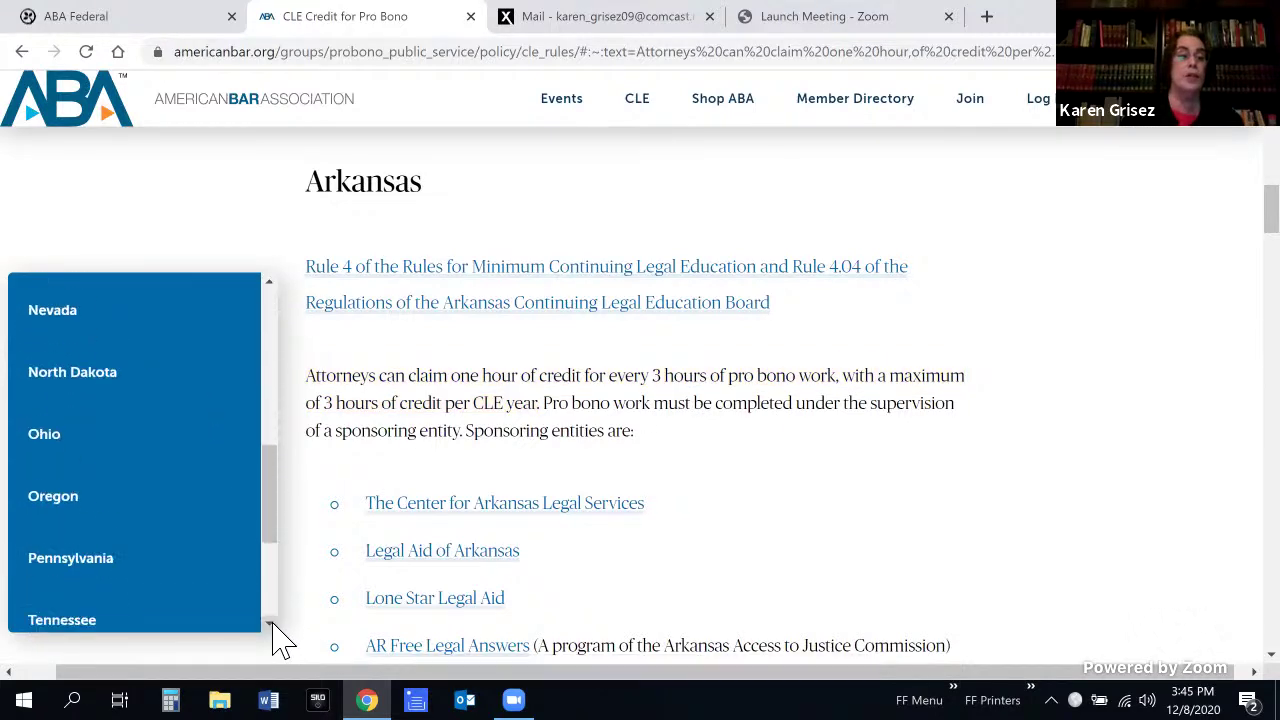
pyautogui.click(270, 284)
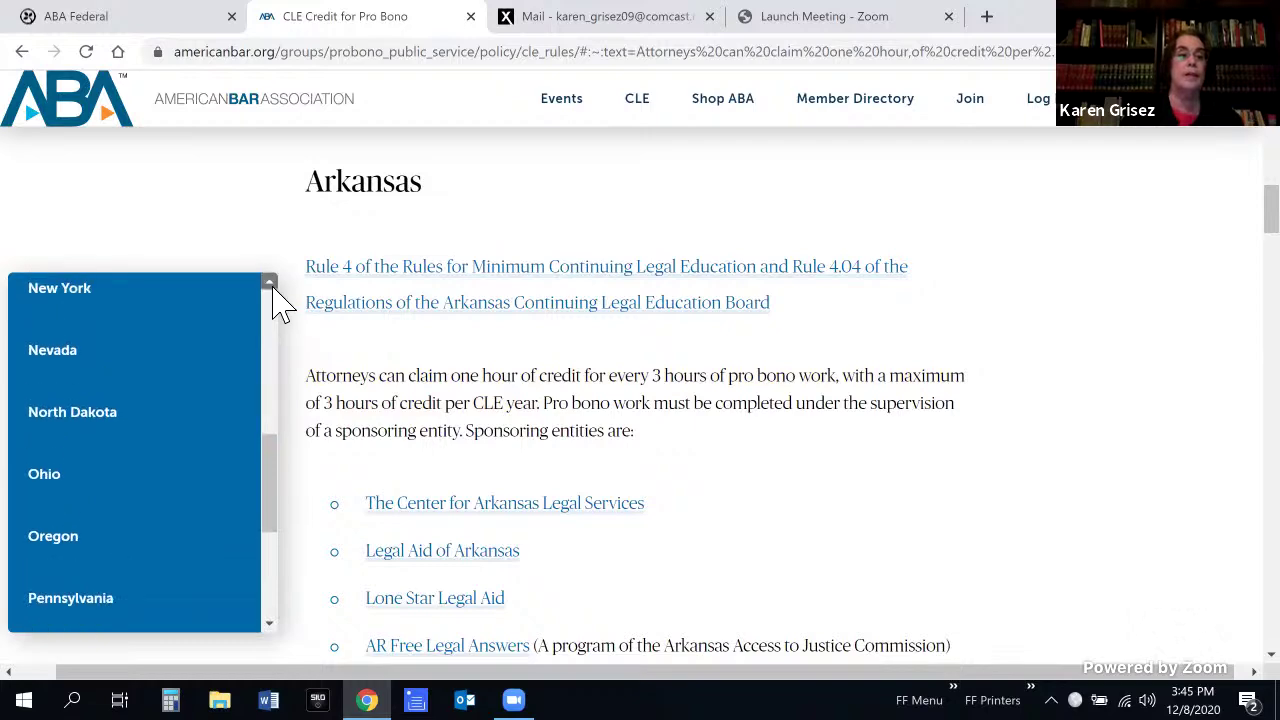
pyautogui.click(79, 345)
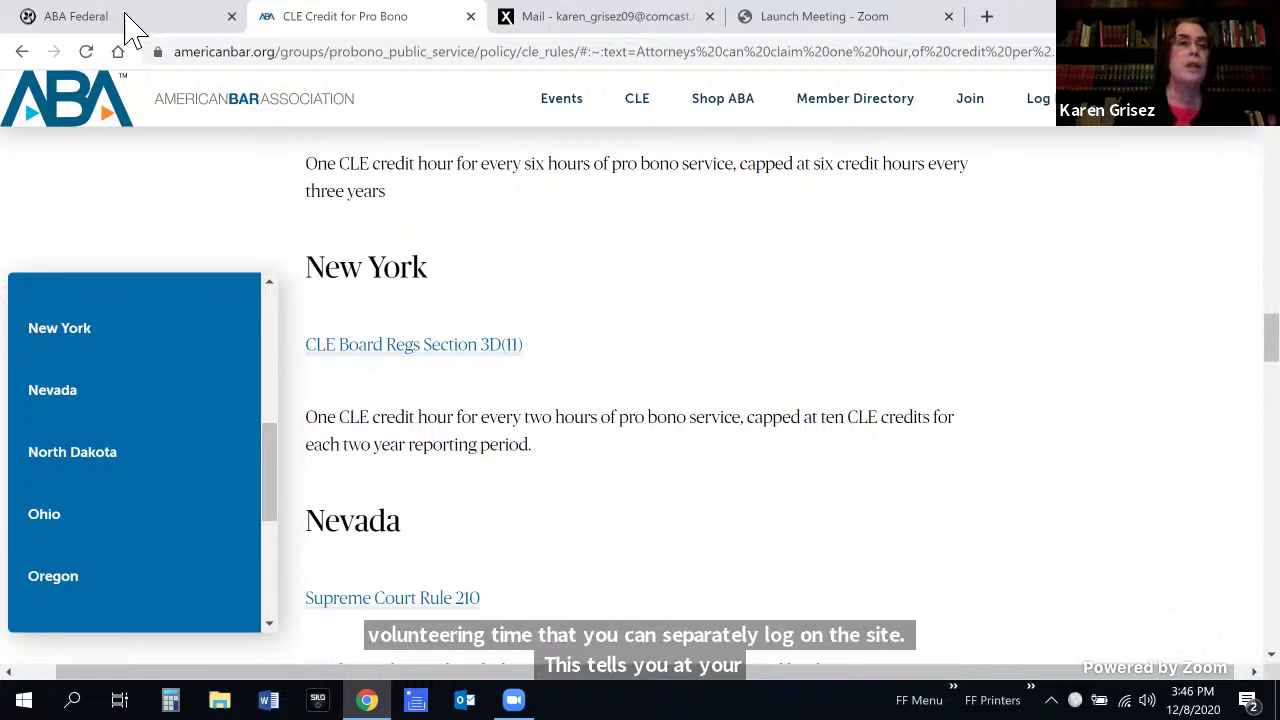
pyautogui.click(20, 52)
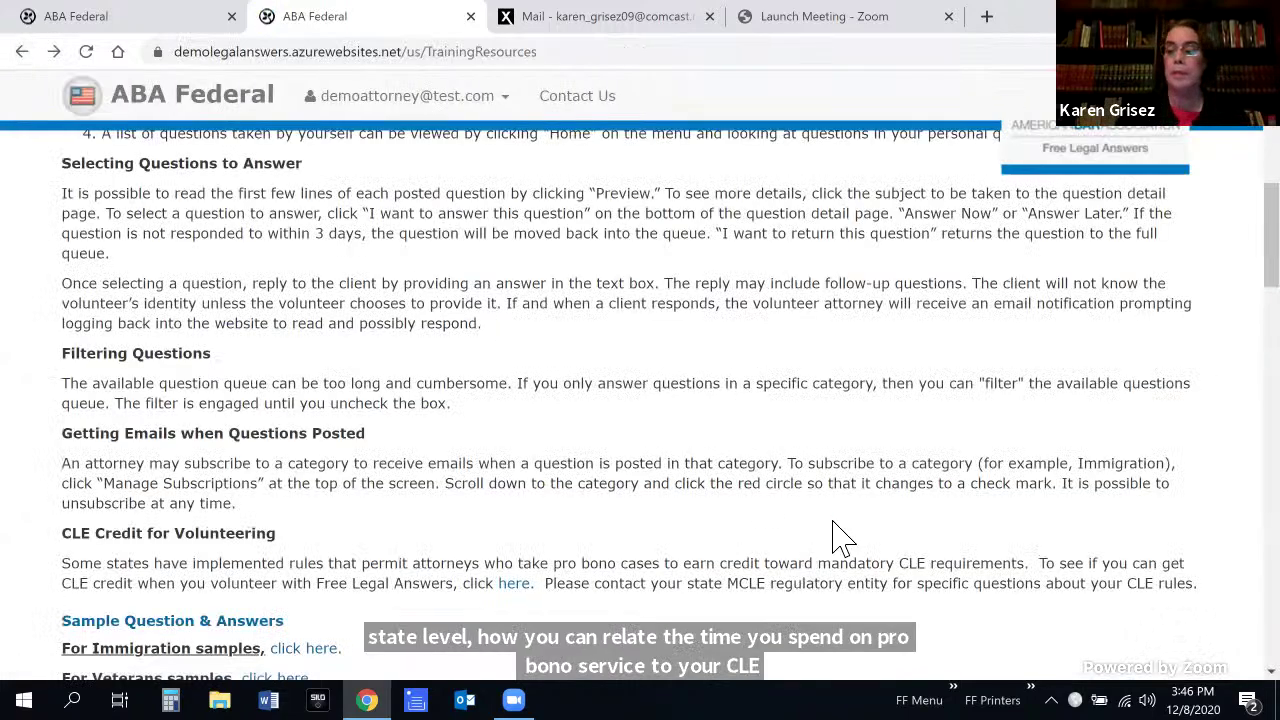
# Bring the Immigration Samples on work permits, green cards and naturalization into view
pyautogui.scroll(-2, 838, 537)
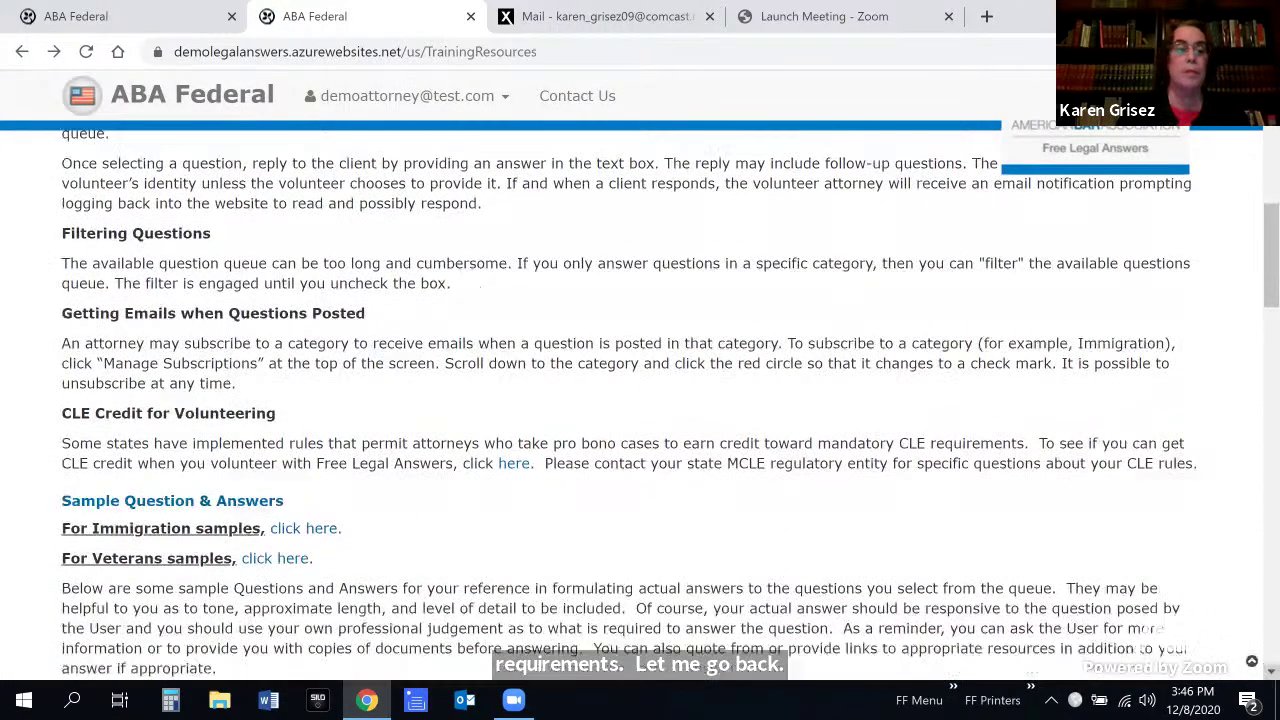
pyautogui.scroll(-3, 640, 400)
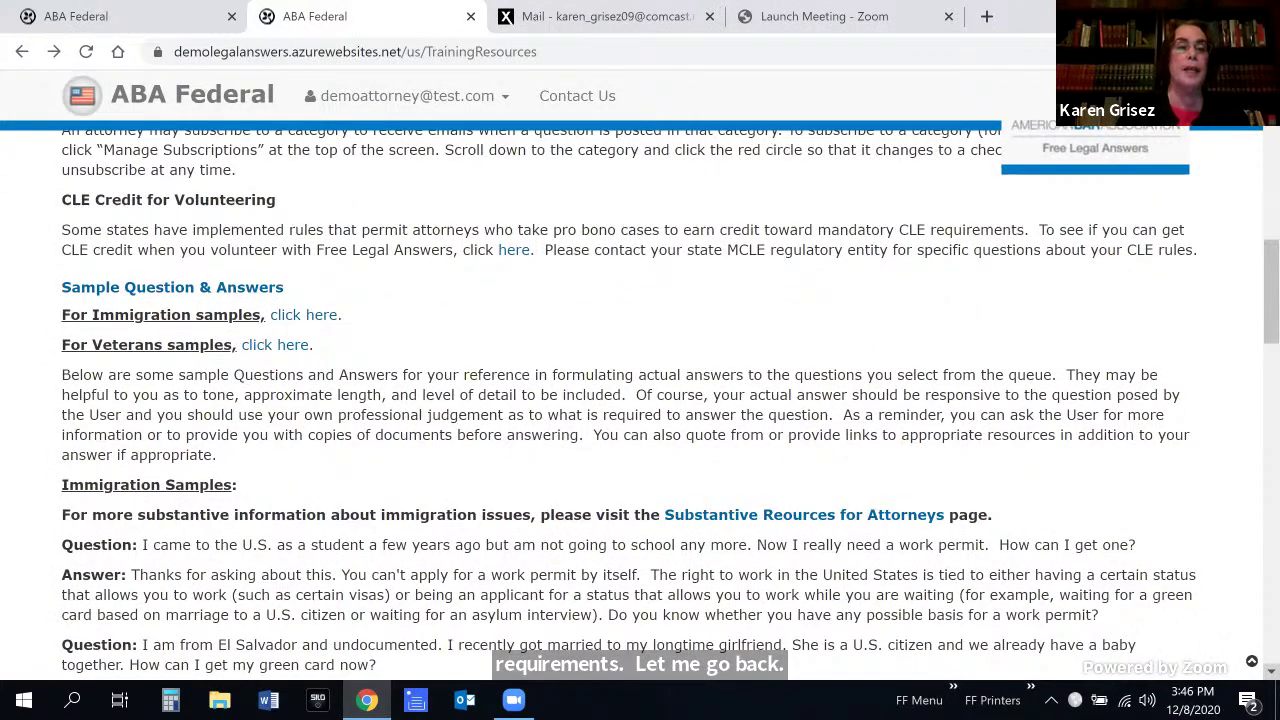
pyautogui.scroll(-3, 640, 400)
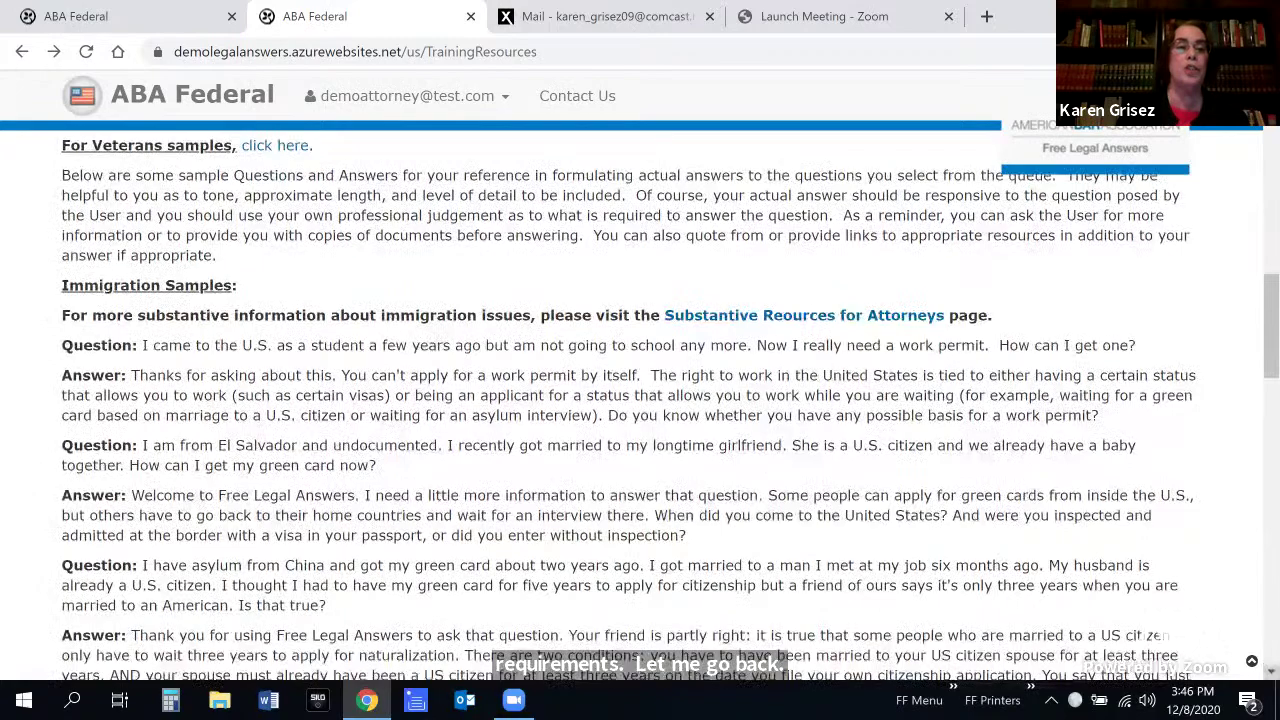
pyautogui.scroll(-2, 640, 400)
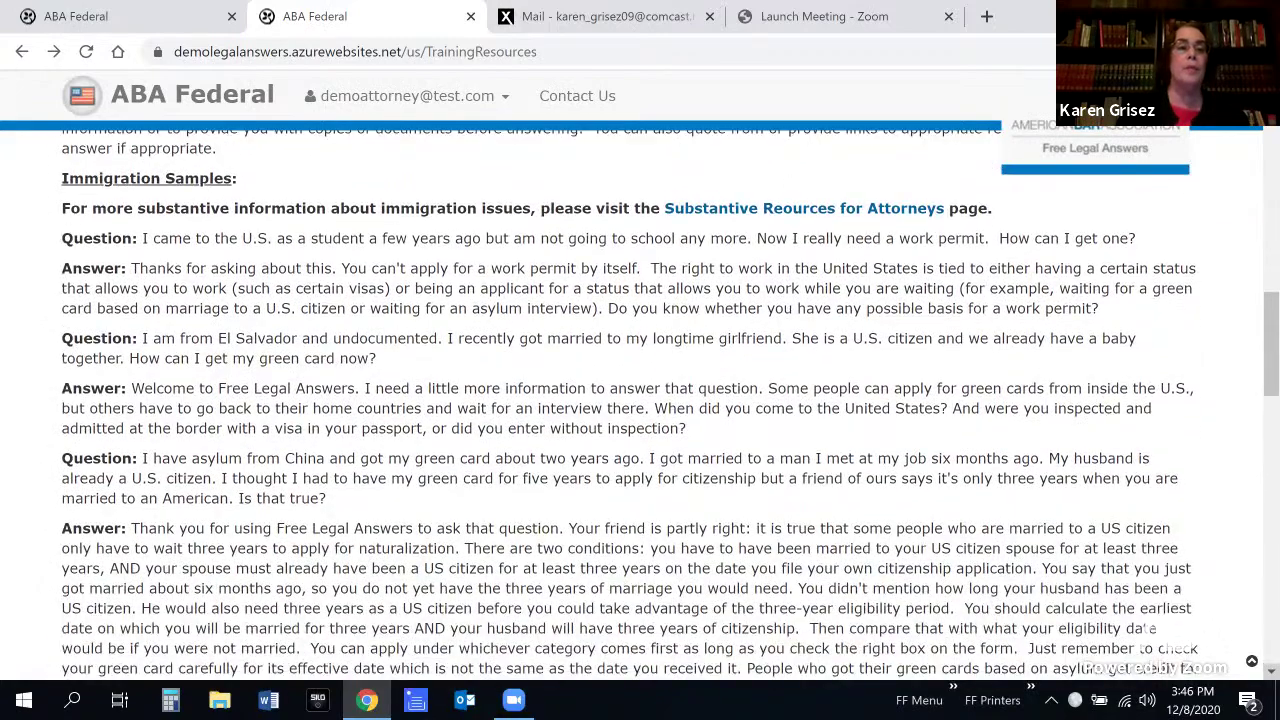
pyautogui.scroll(-4, 640, 400)
pyautogui.scroll(-5, 640, 400)
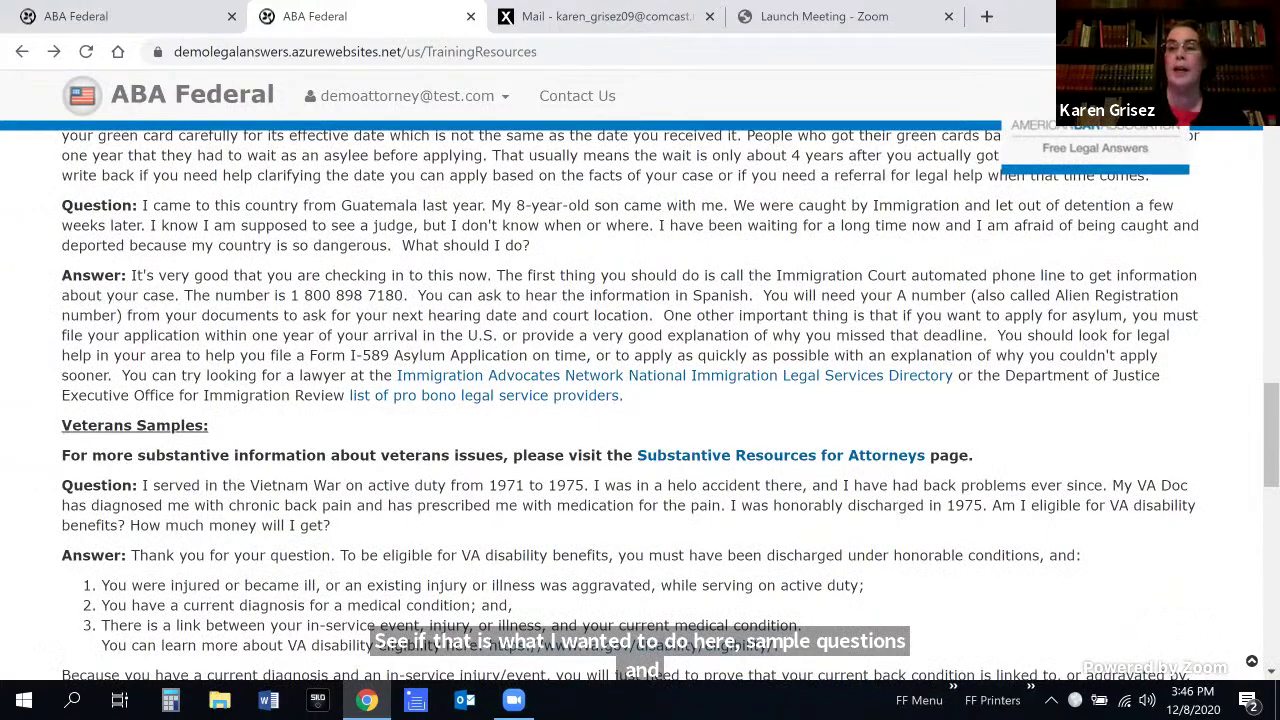
pyautogui.scroll(4, 640, 400)
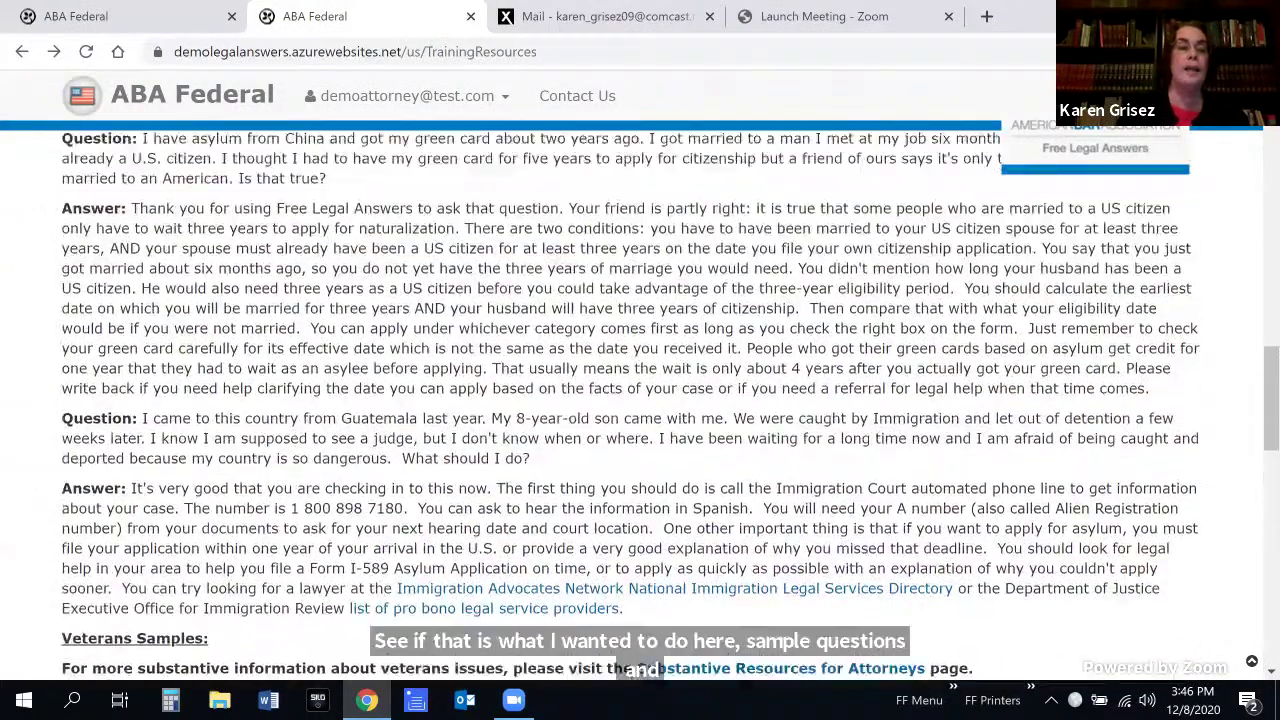
pyautogui.scroll(4, 640, 400)
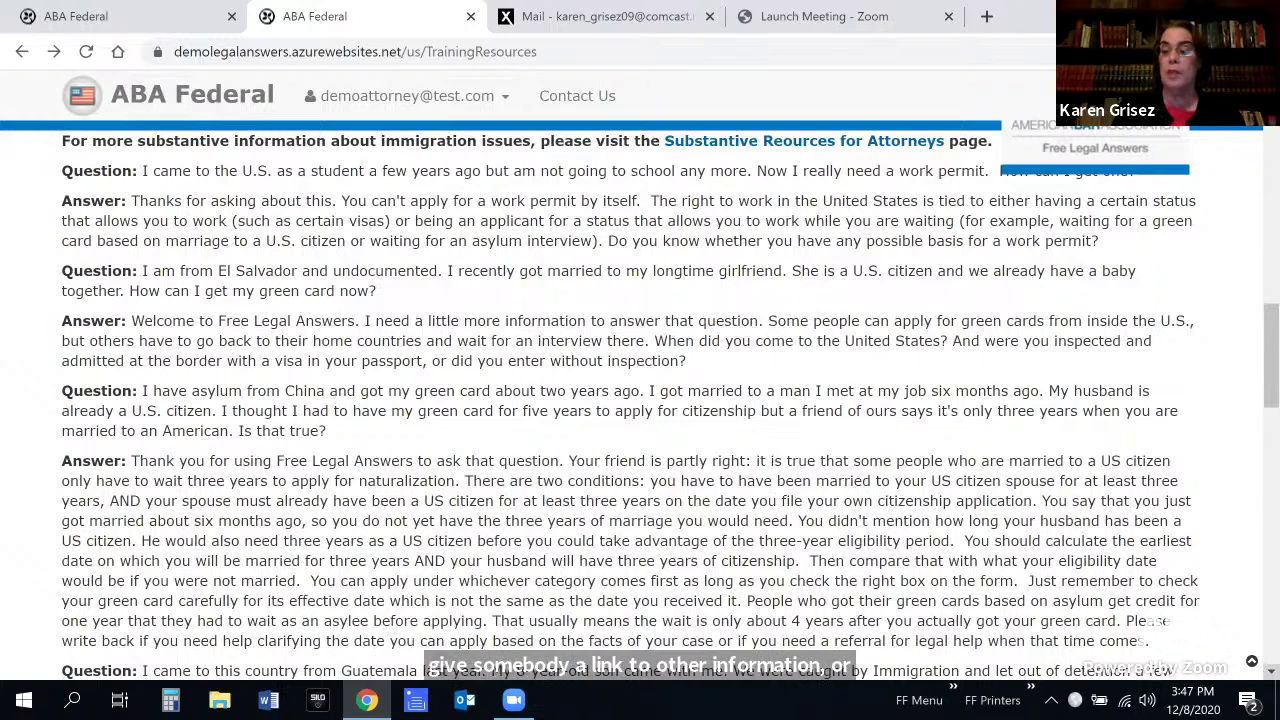
pyautogui.scroll(-4, 893, 345)
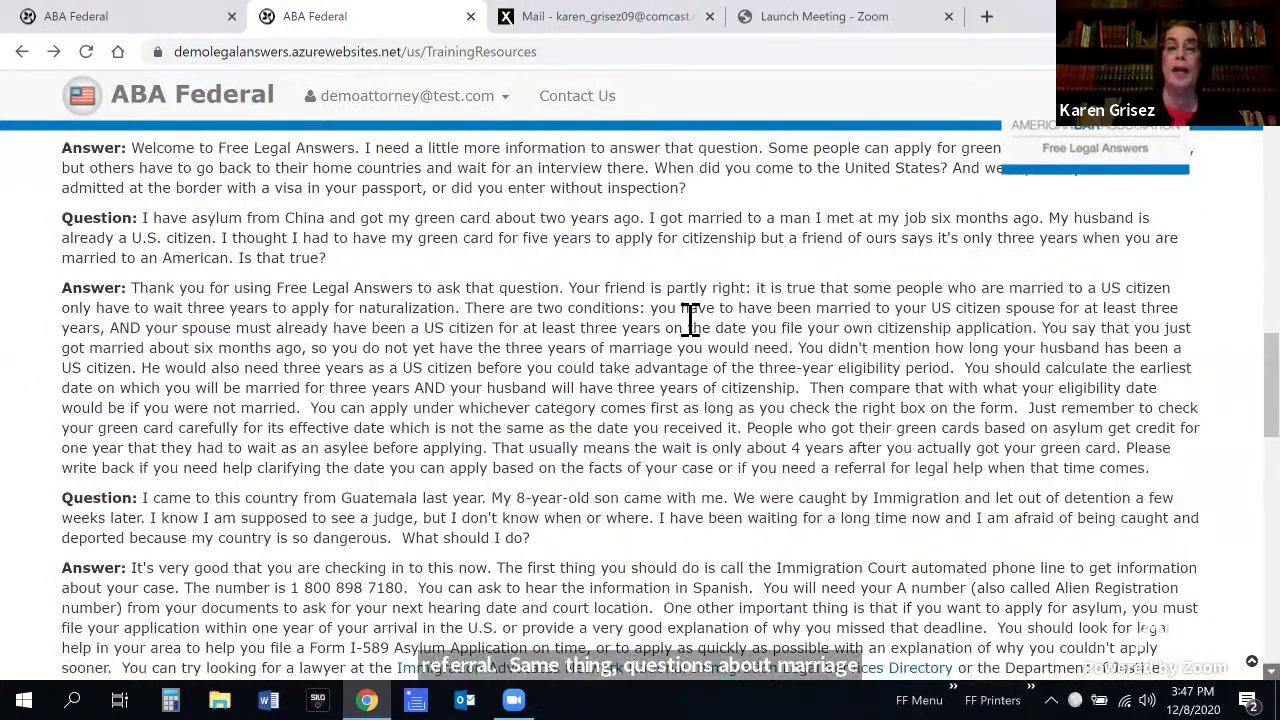
pyautogui.scroll(-1, 720, 327)
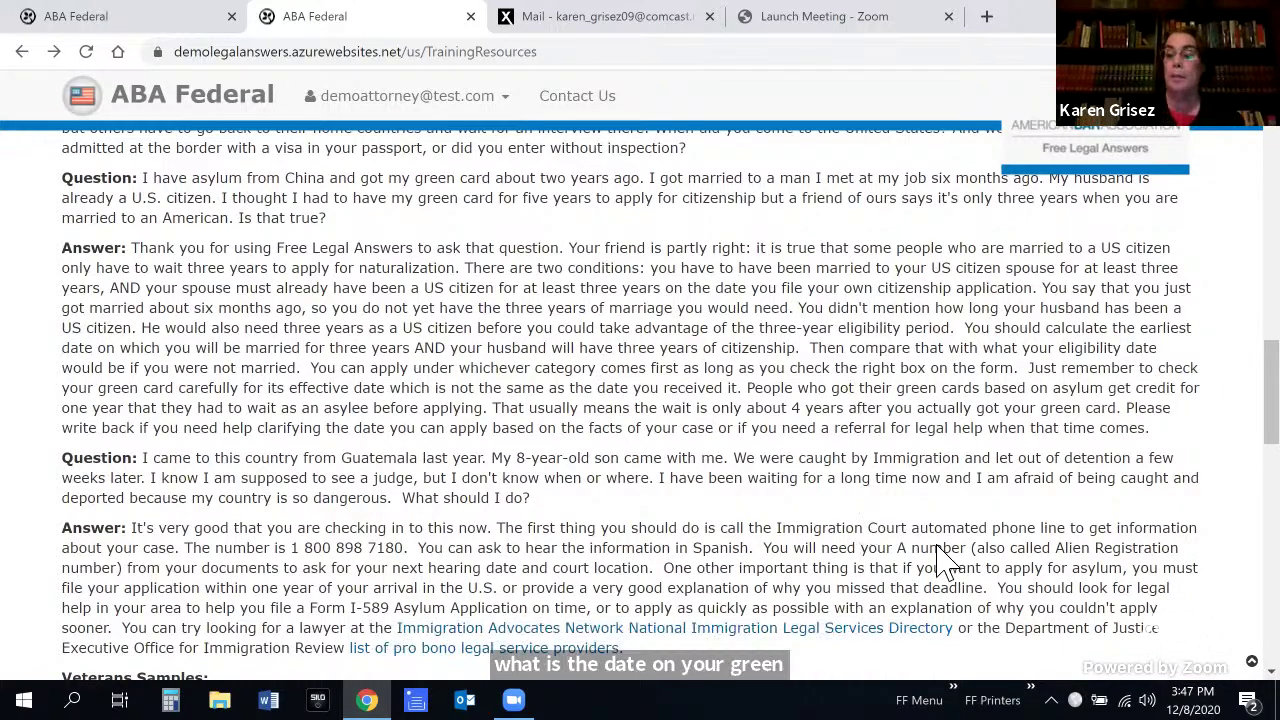
pyautogui.scroll(-4, 640, 400)
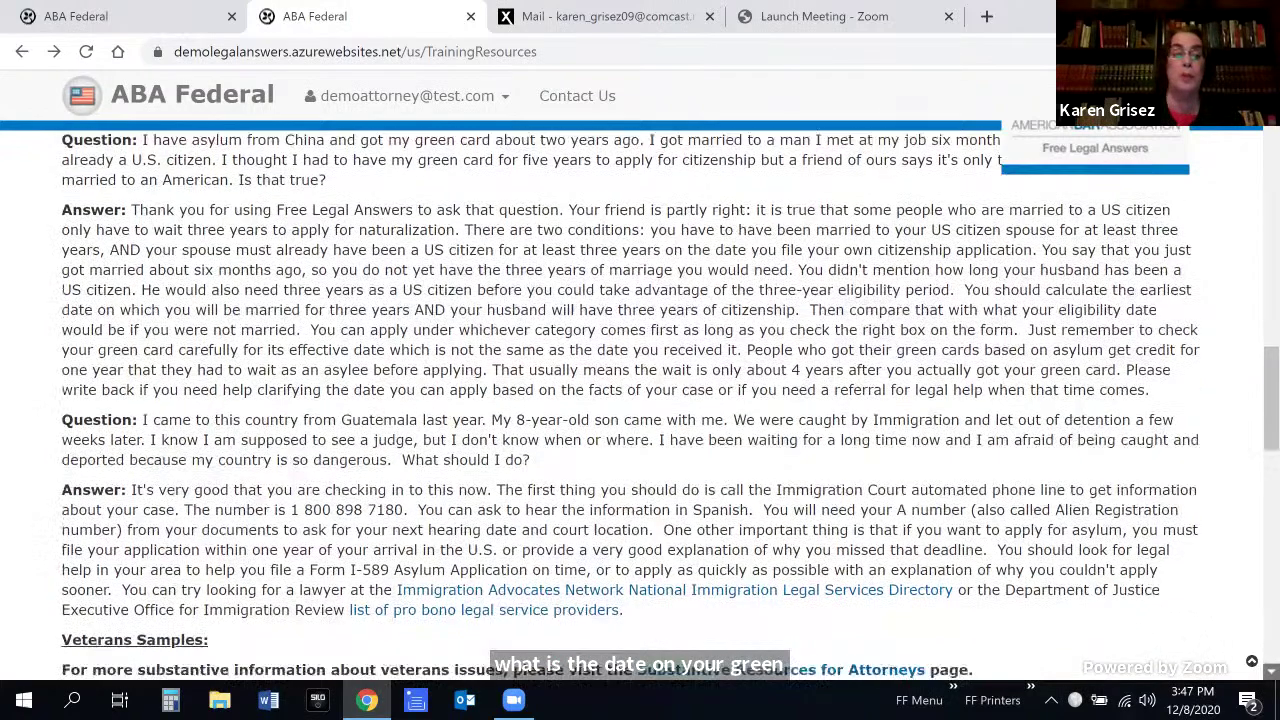
pyautogui.scroll(-1, 808, 491)
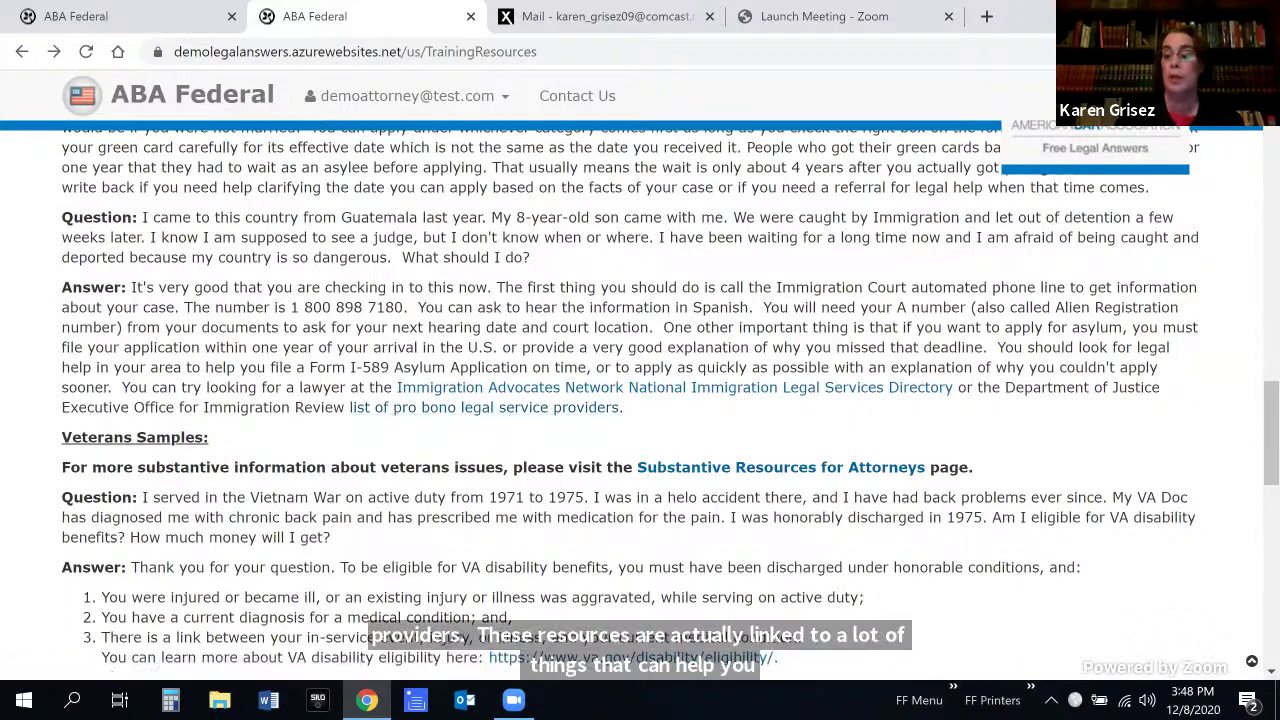
pyautogui.scroll(-3, 640, 400)
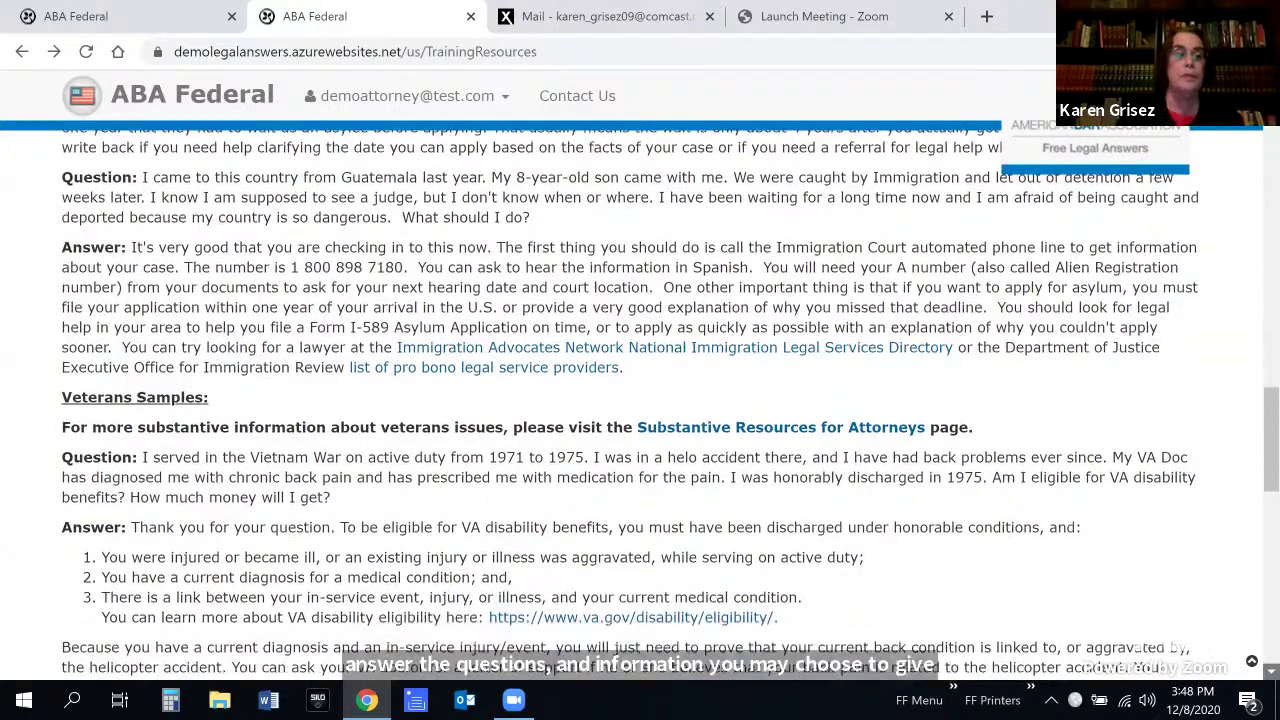
pyautogui.scroll(-5, 640, 400)
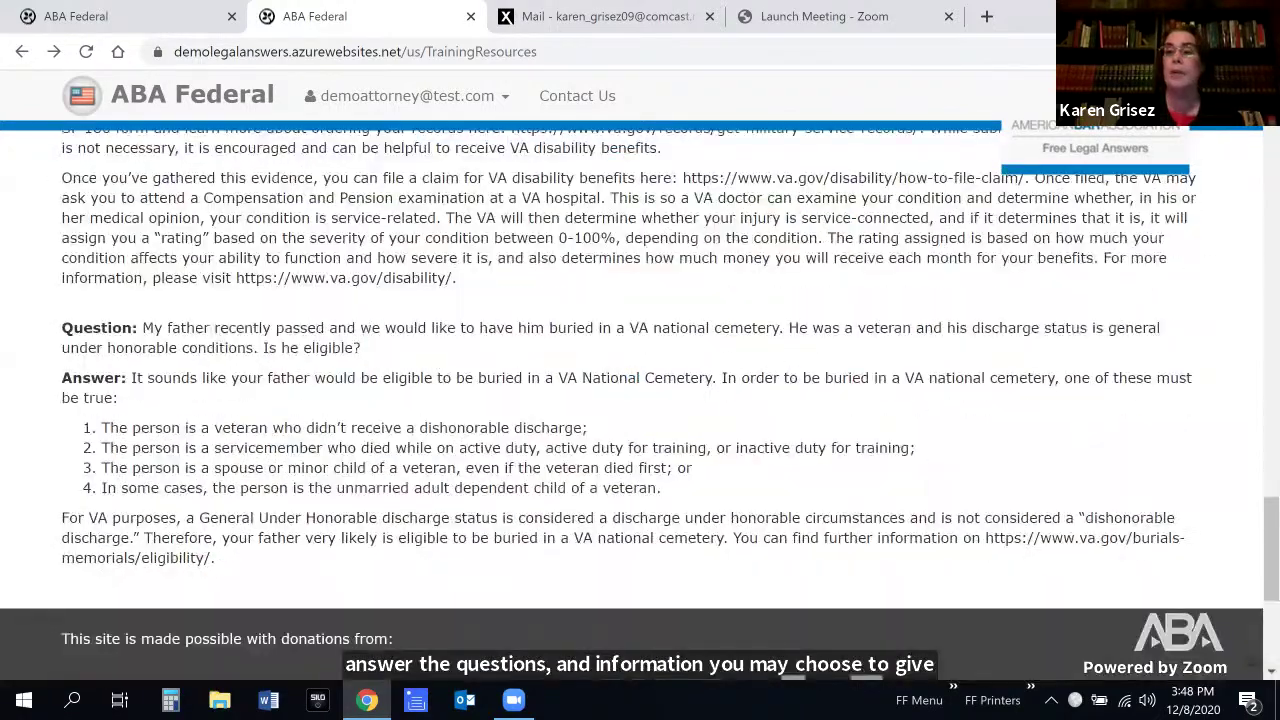
pyautogui.scroll(3, 640, 400)
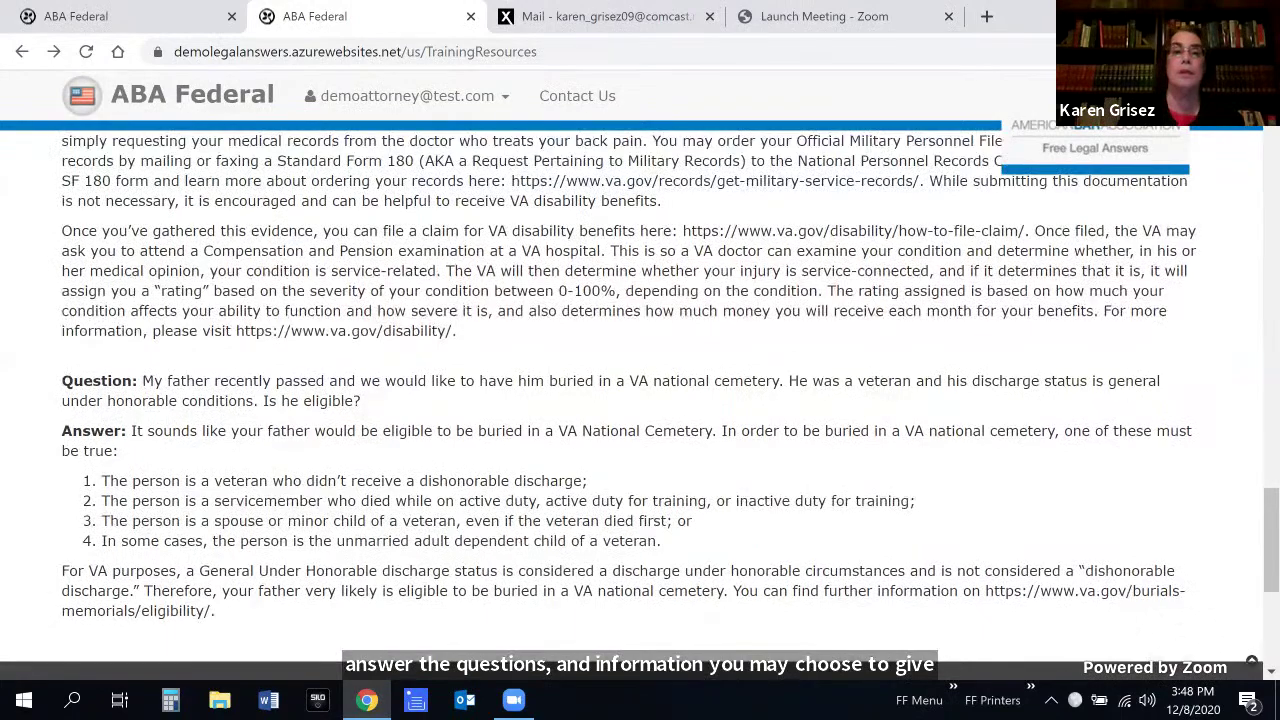
pyautogui.scroll(12, 640, 400)
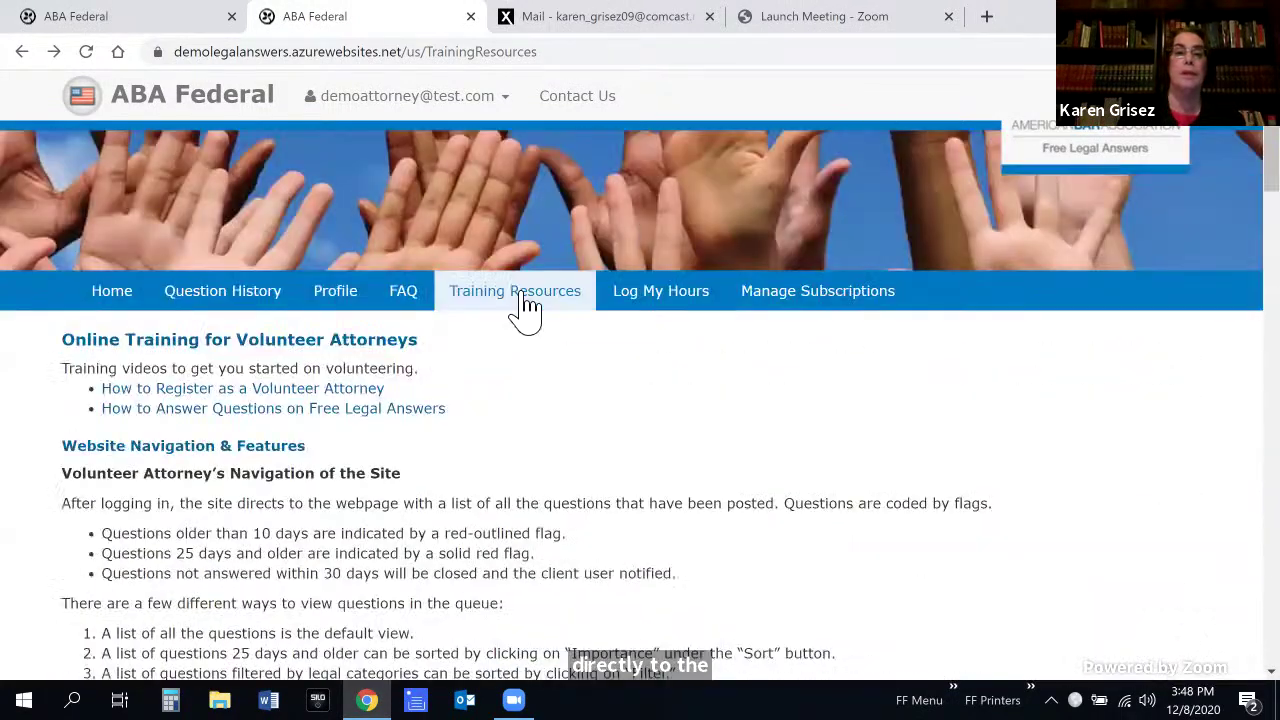
# Open Log My Hours showing 0.0 hours for 2020, then submit and log out
pyautogui.click(690, 305)
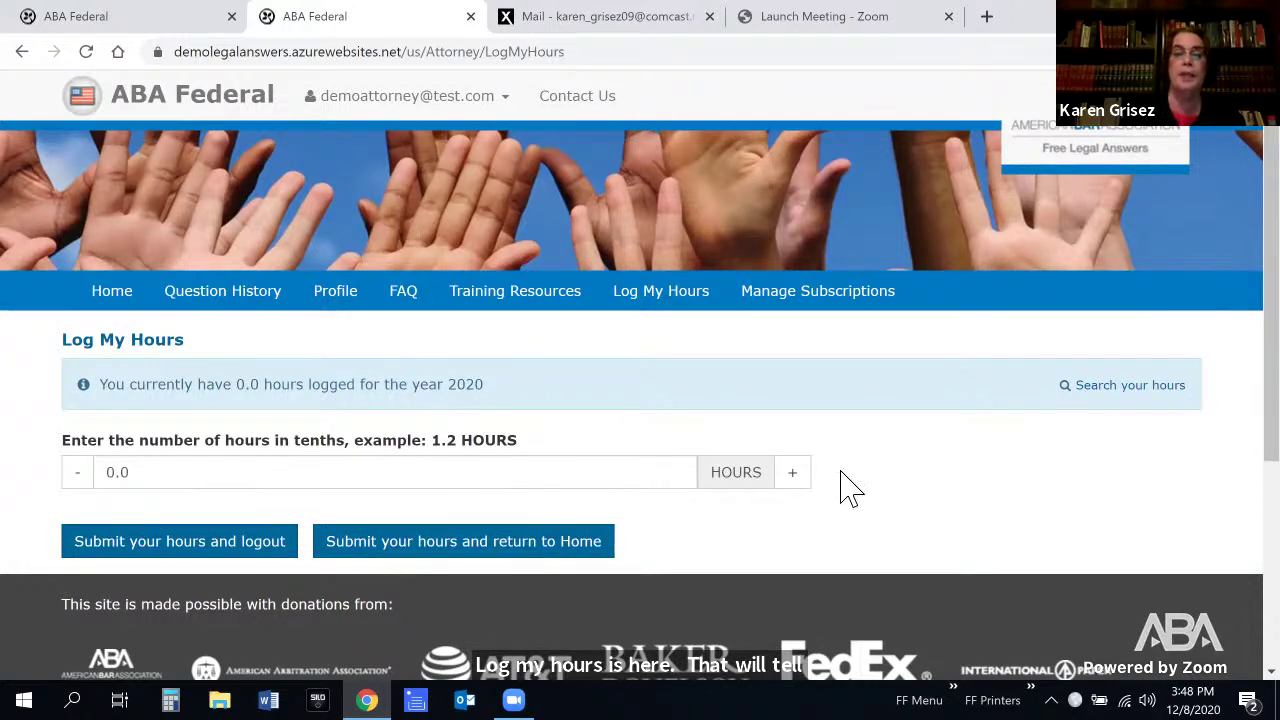
pyautogui.click(220, 560)
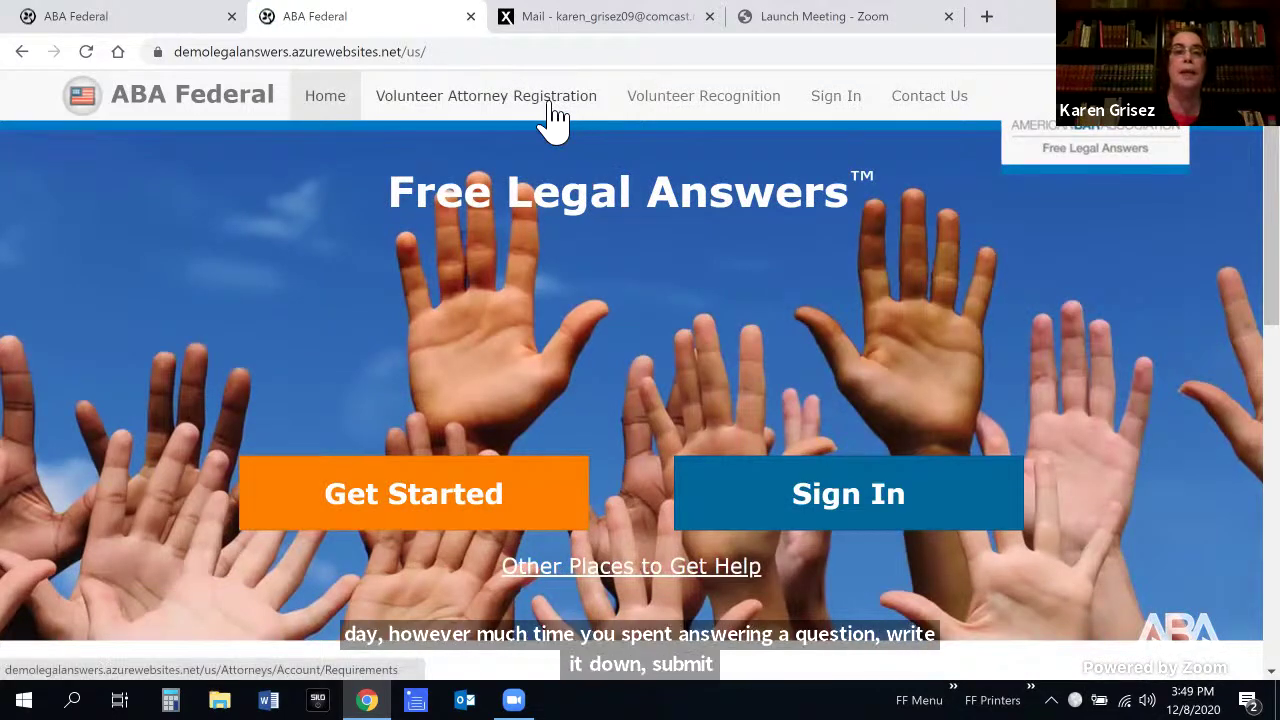
# Sign in again with the saved attorney e-mail and password, answering Yes to the reminder
pyautogui.click(465, 113)
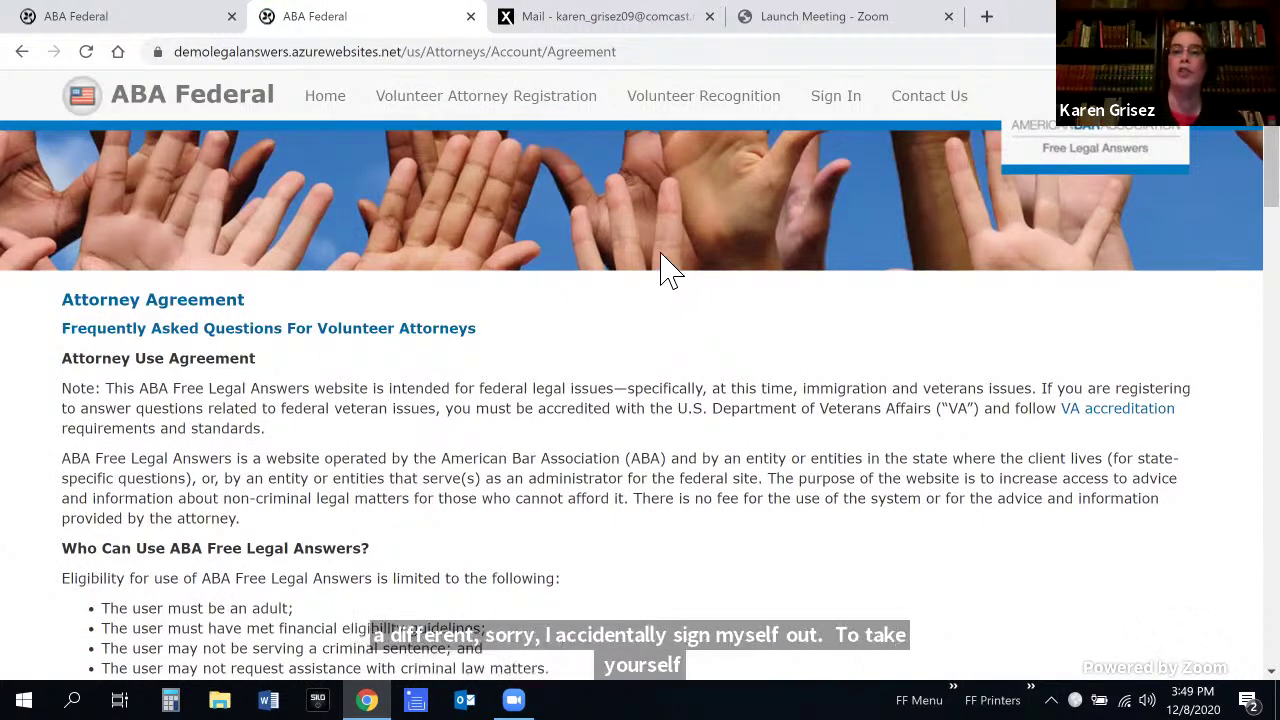
pyautogui.click(848, 110)
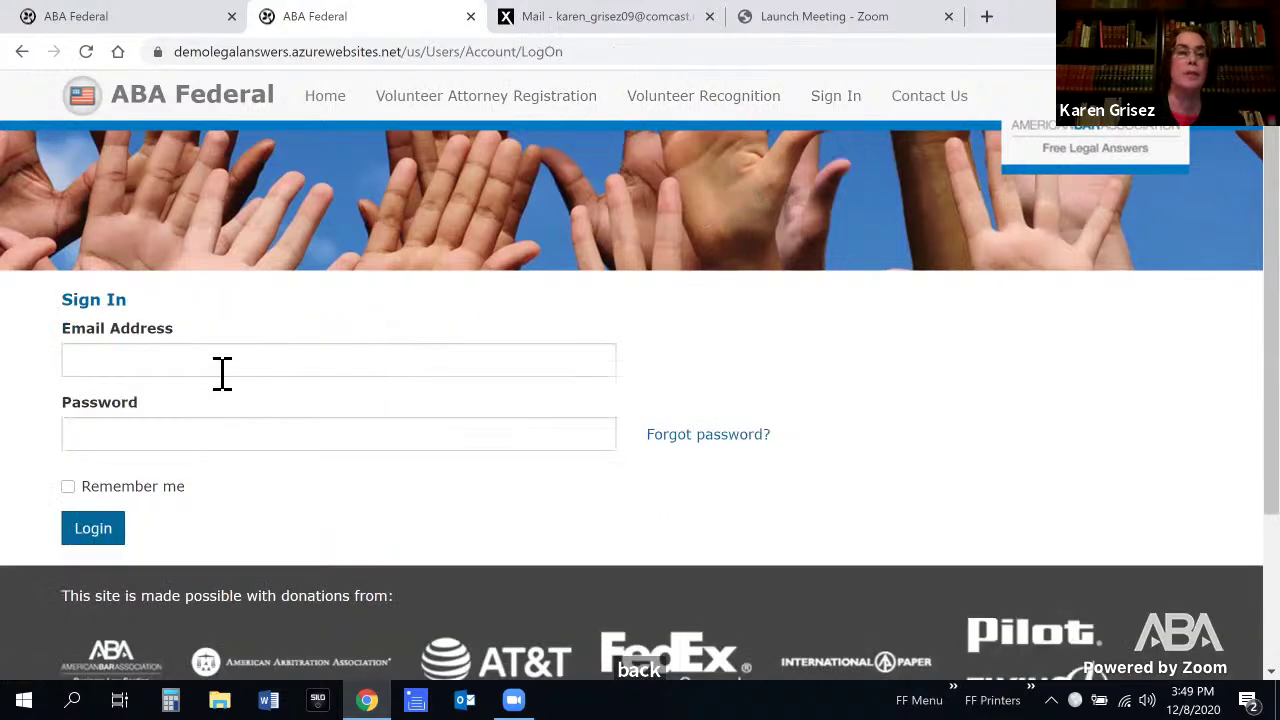
pyautogui.click(220, 368)
pyautogui.click(229, 450)
pyautogui.click(236, 449)
pyautogui.write('•••••')
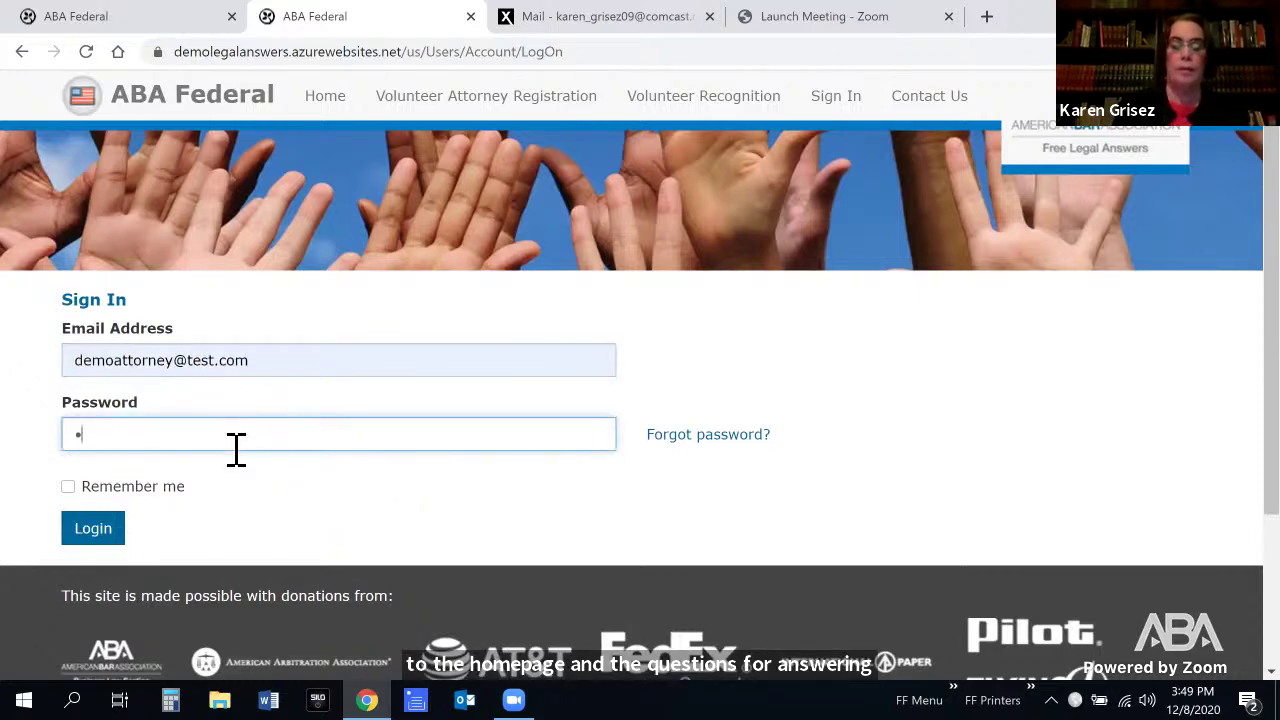
pyautogui.write('••••••••')
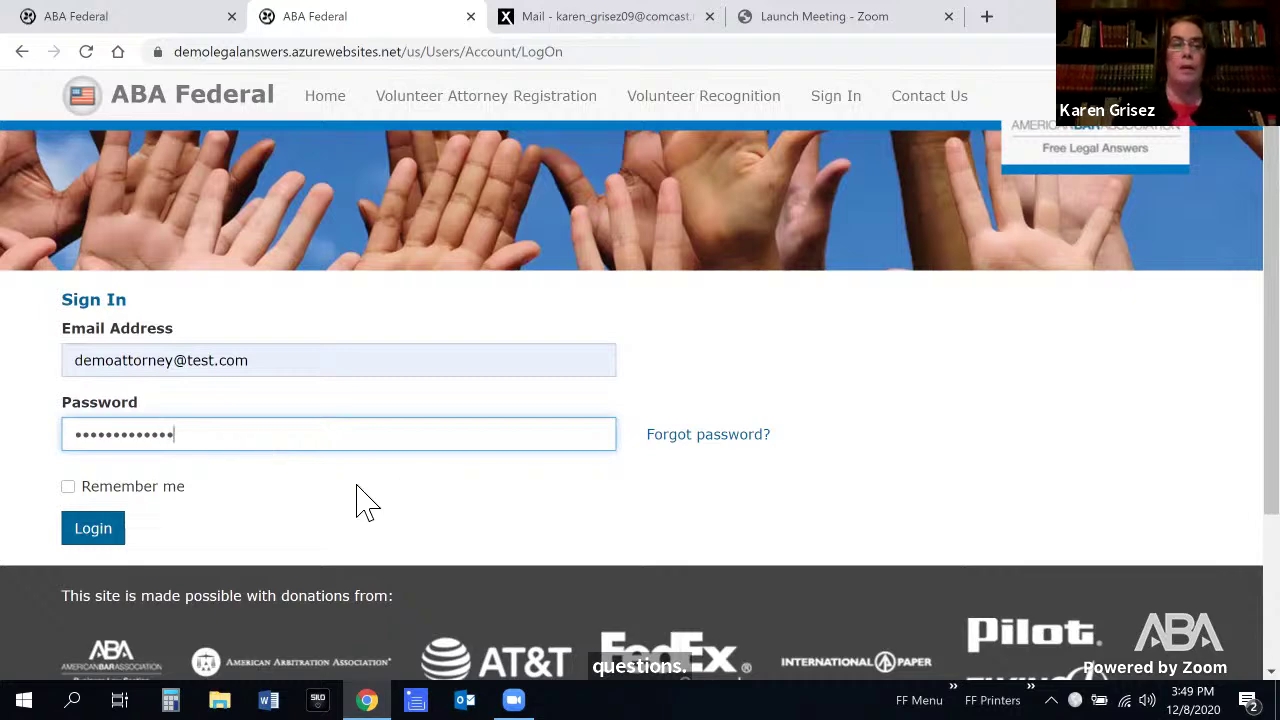
pyautogui.click(114, 530)
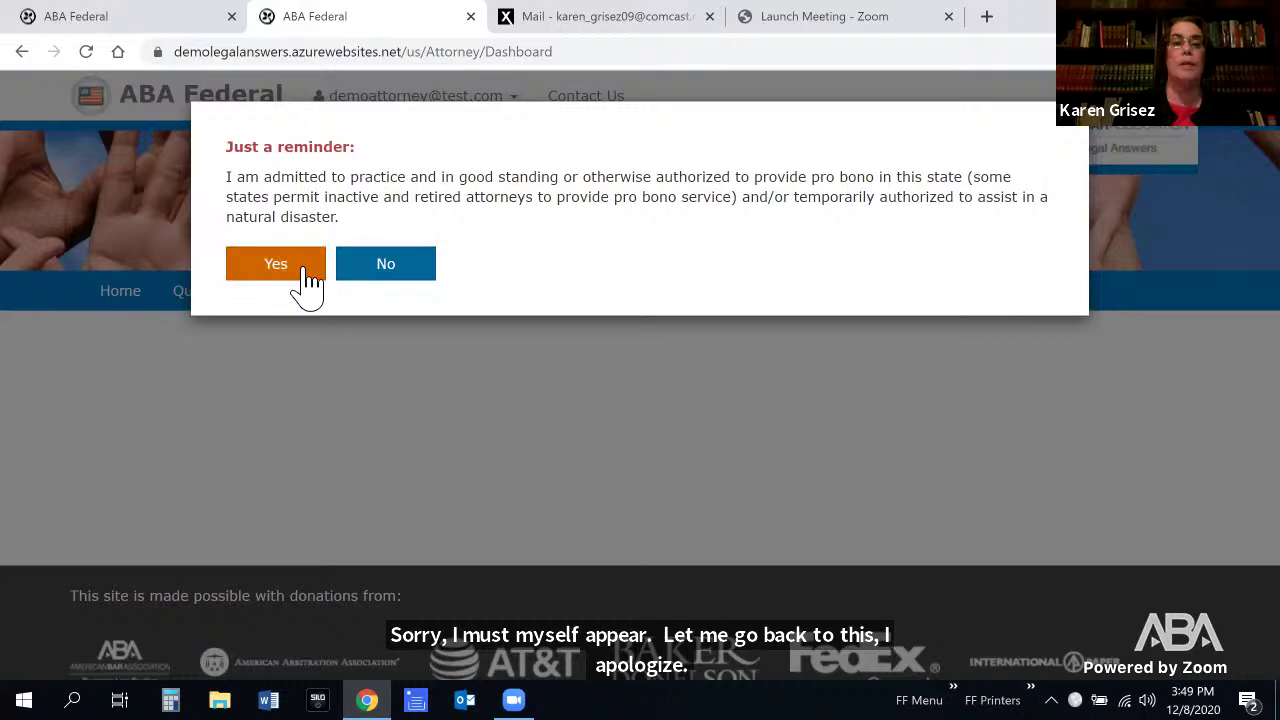
pyautogui.click(305, 270)
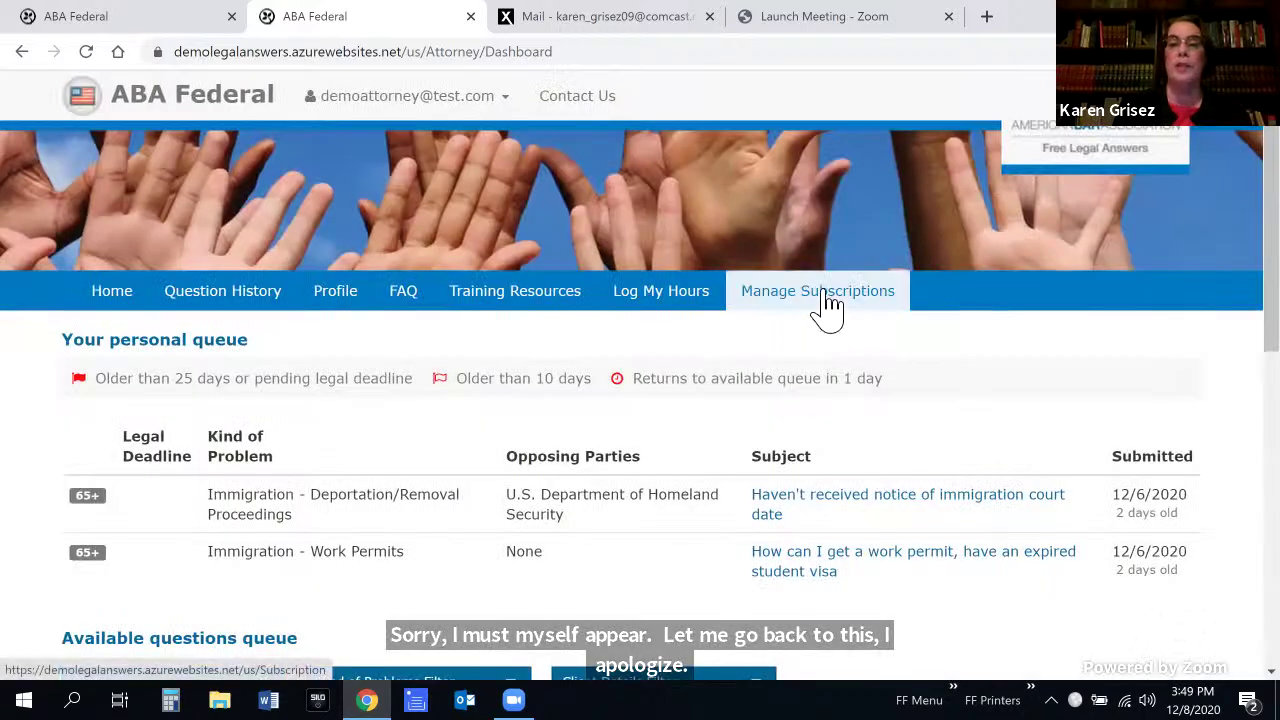
pyautogui.click(826, 307)
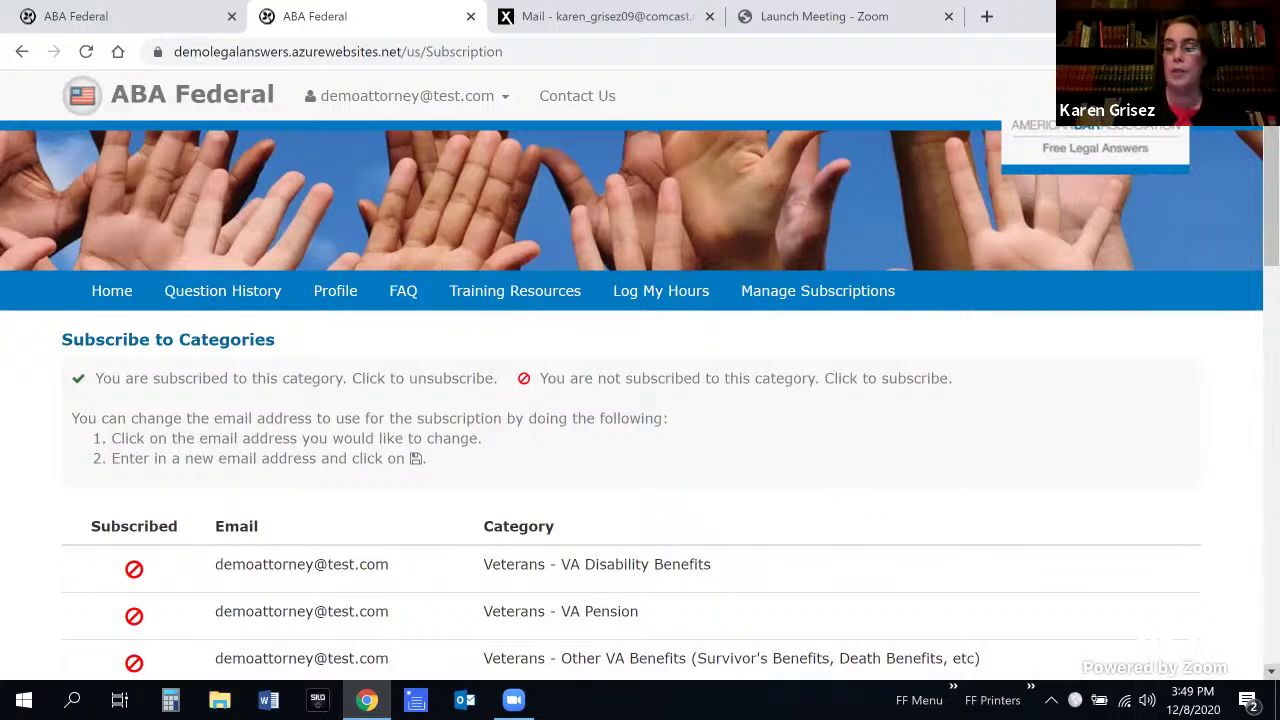
pyautogui.scroll(-3, 640, 400)
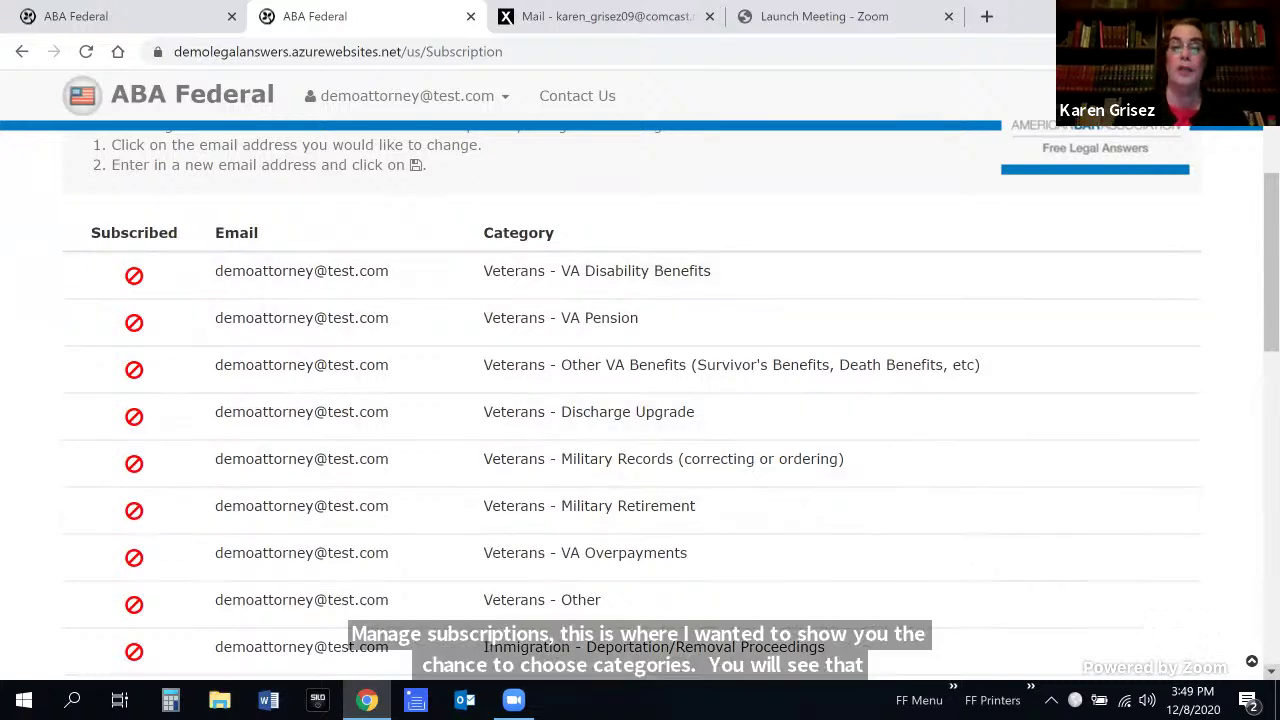
pyautogui.scroll(-3, 640, 400)
pyautogui.scroll(-2, 640, 400)
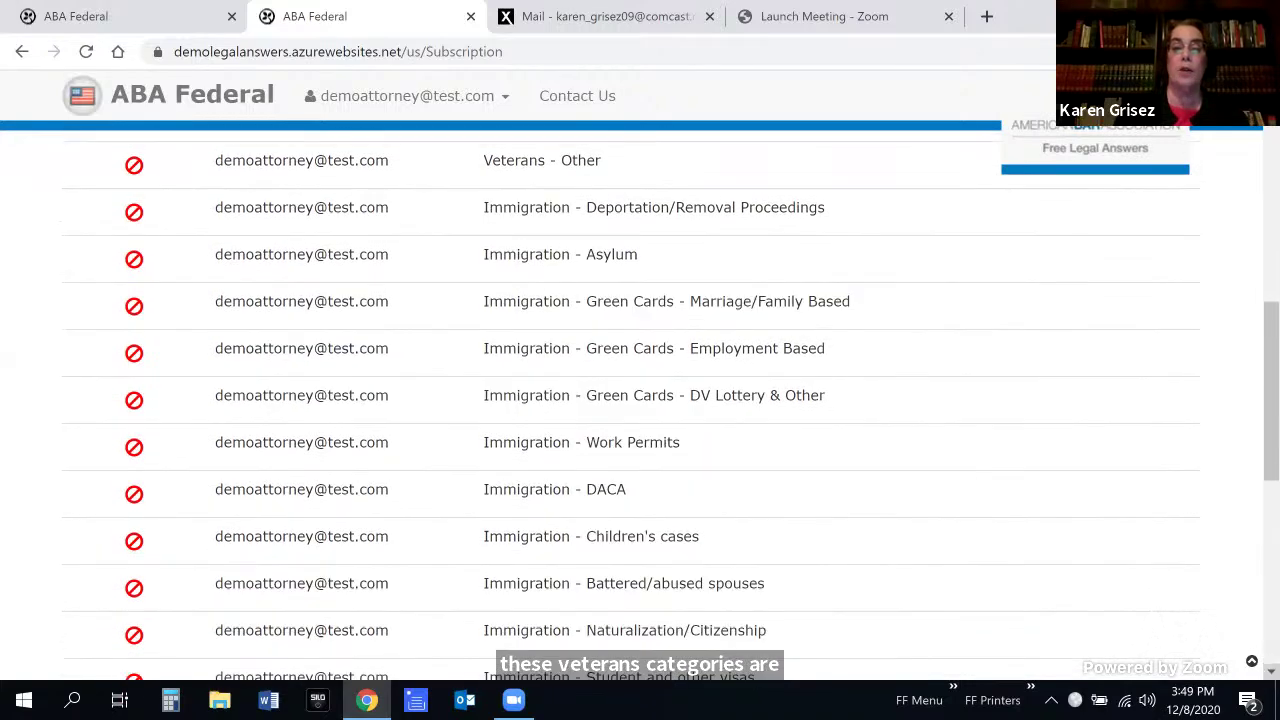
pyautogui.scroll(-1, 963, 205)
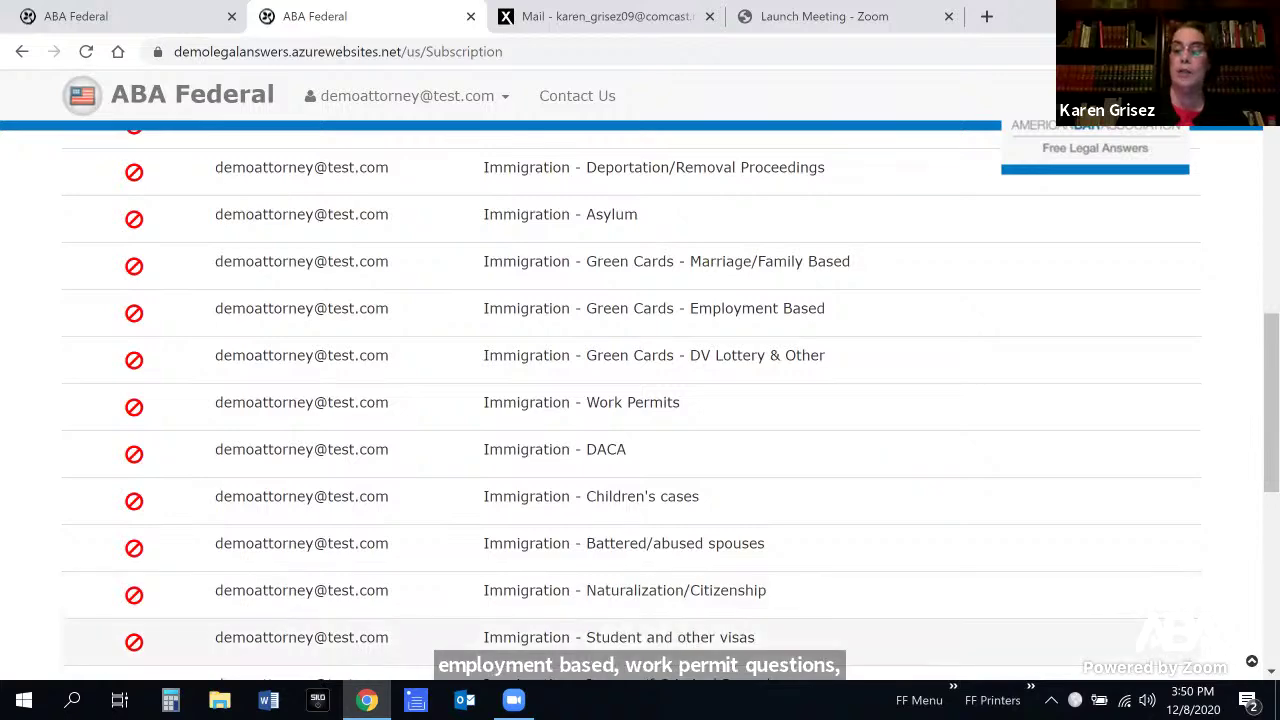
pyautogui.scroll(-2, 640, 400)
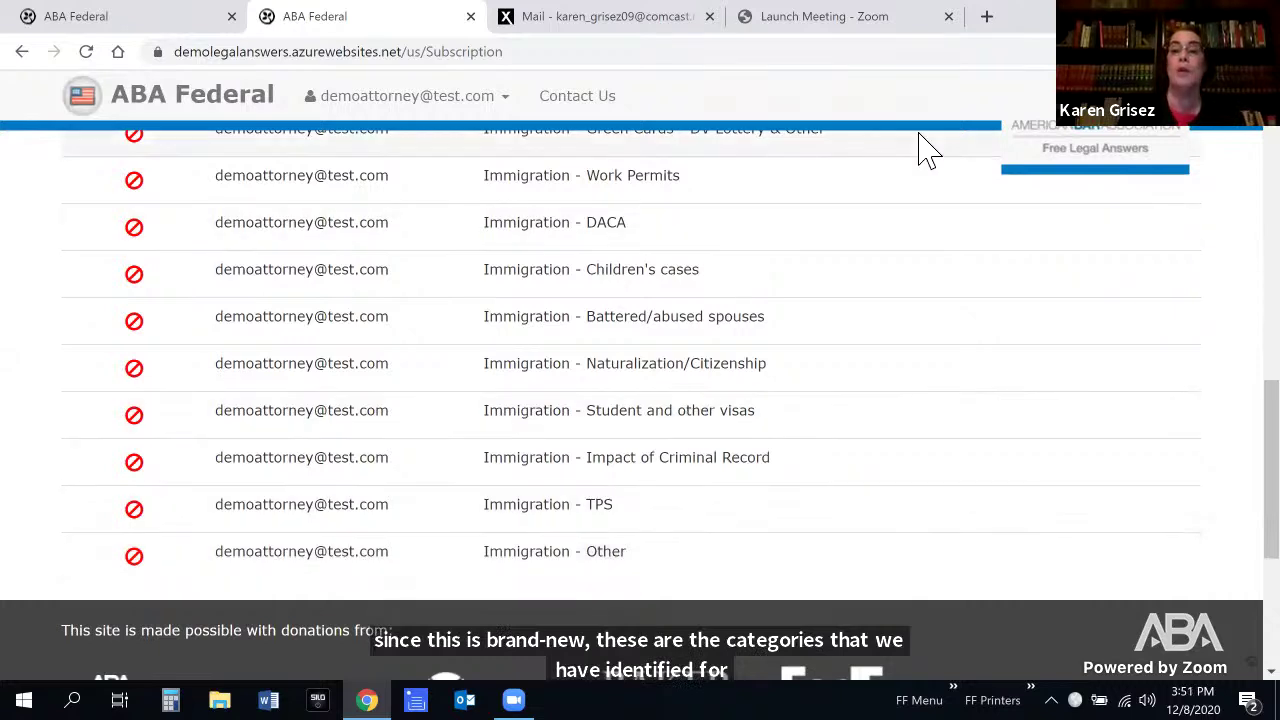
# Subscribe to Naturalization/Citizenship, DACA and TPS, then check the TPS subscription confirmation
pyautogui.click(141, 378)
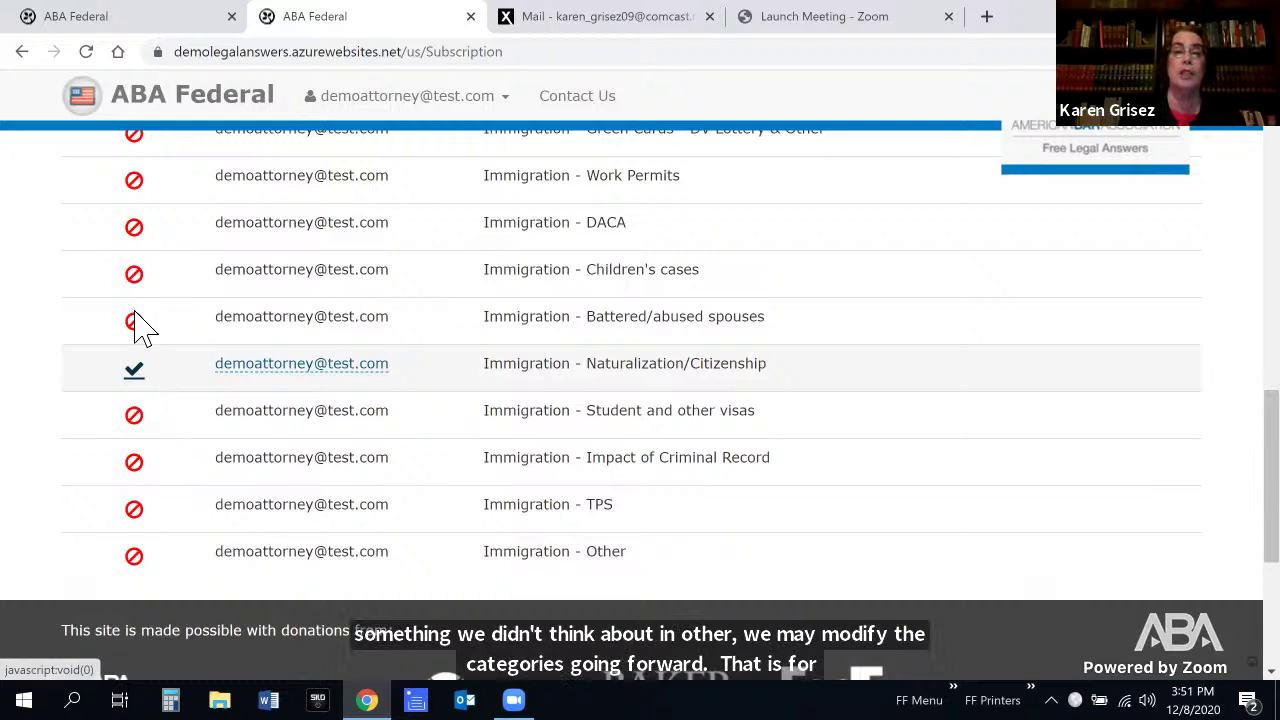
pyautogui.click(138, 232)
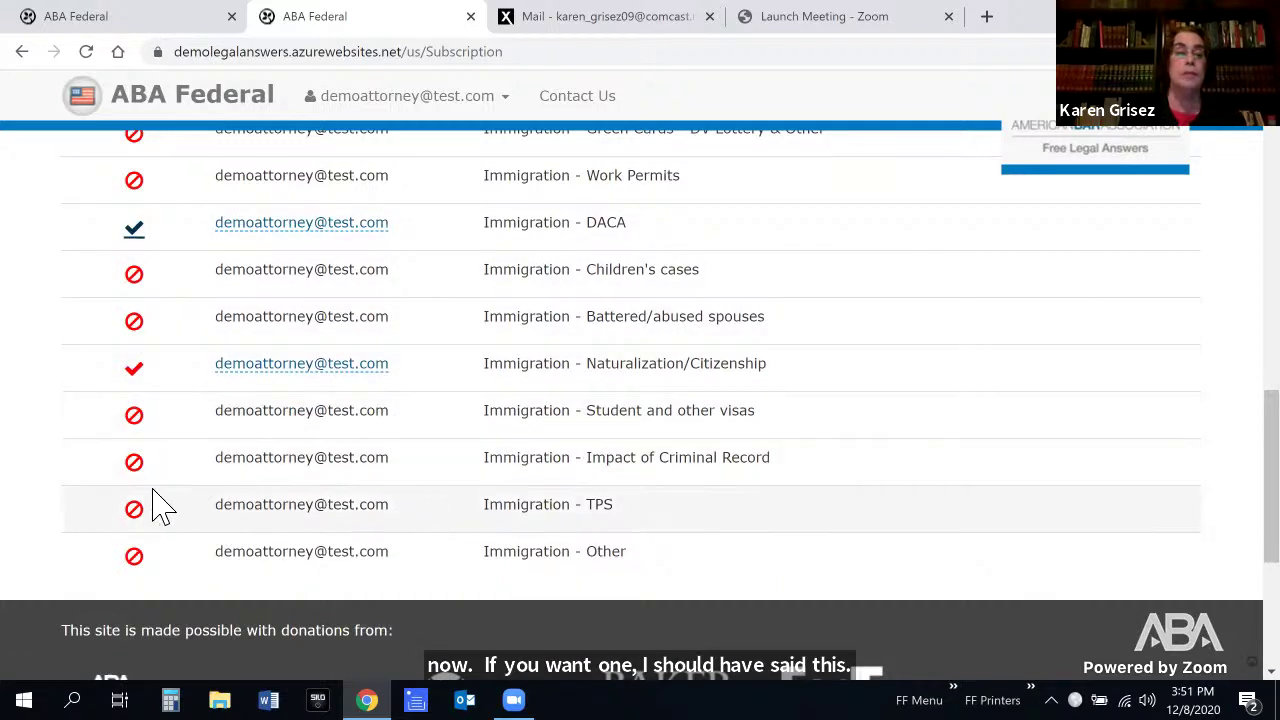
pyautogui.click(137, 518)
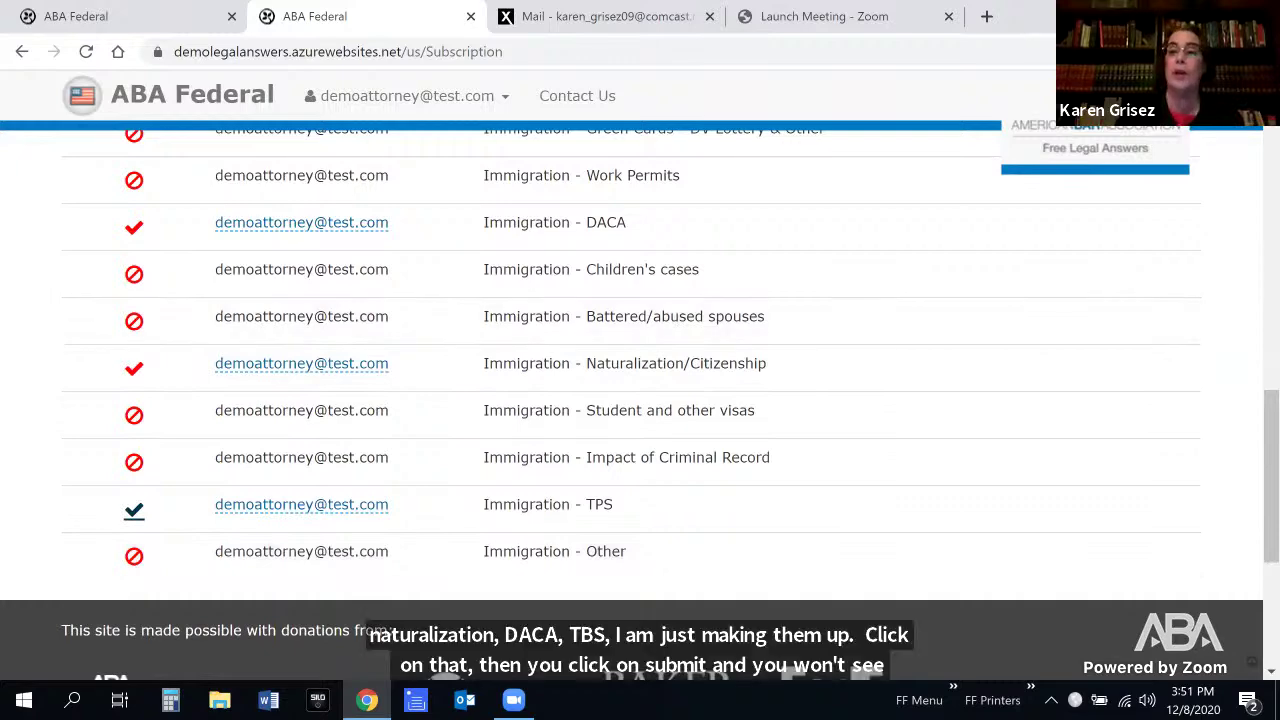
pyautogui.scroll(10, 640, 400)
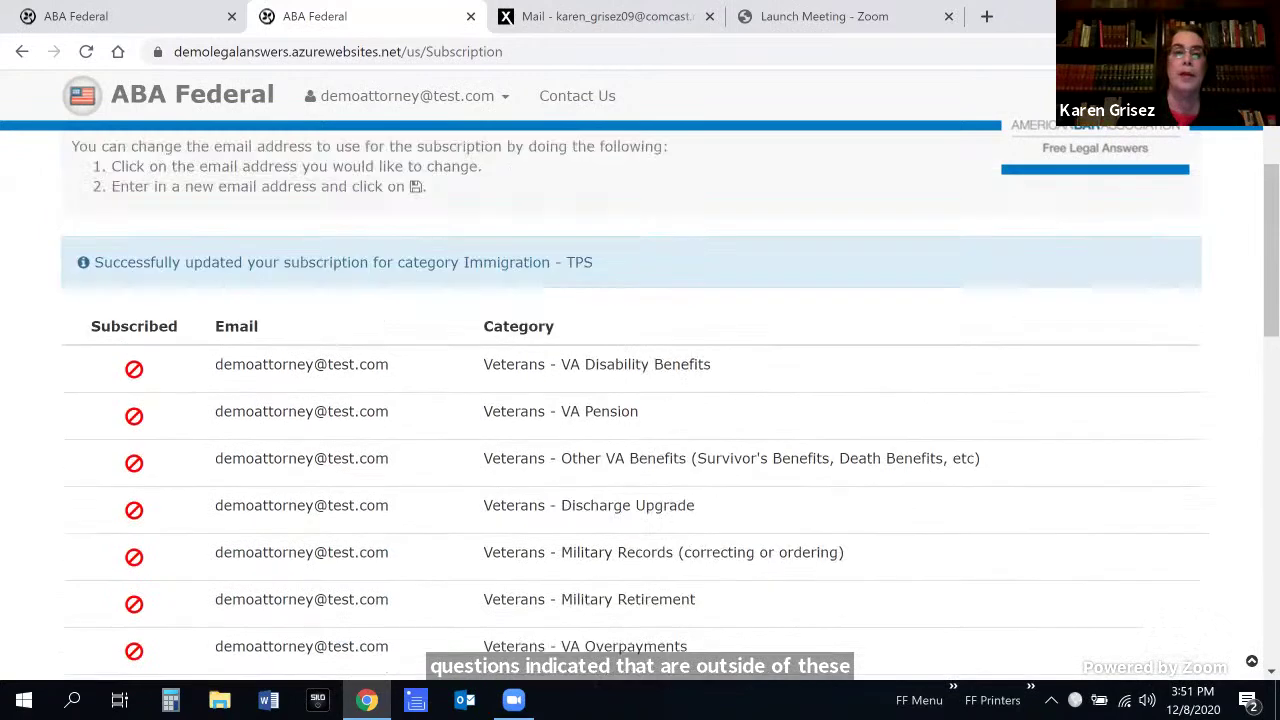
# Clear the DACA, Naturalization/Citizenship and TPS subscriptions, then open the court-date question from the dashboard
pyautogui.scroll(2, 640, 400)
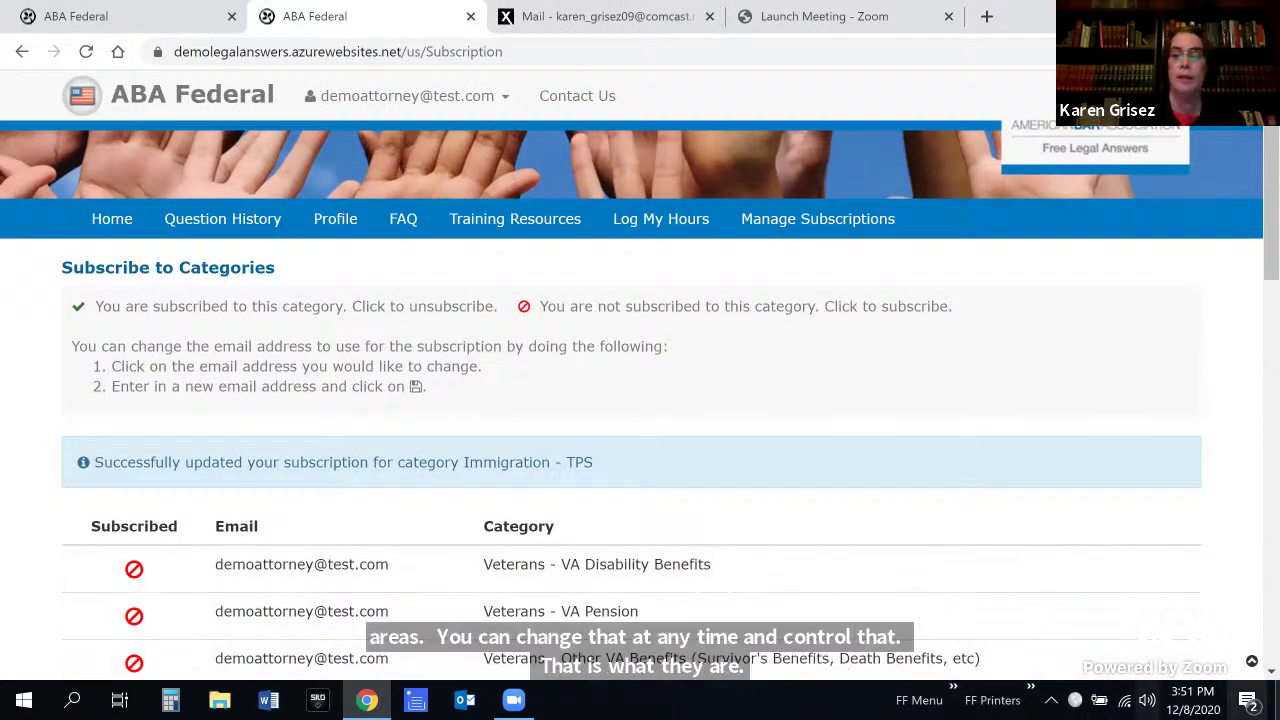
pyautogui.scroll(-8, 640, 400)
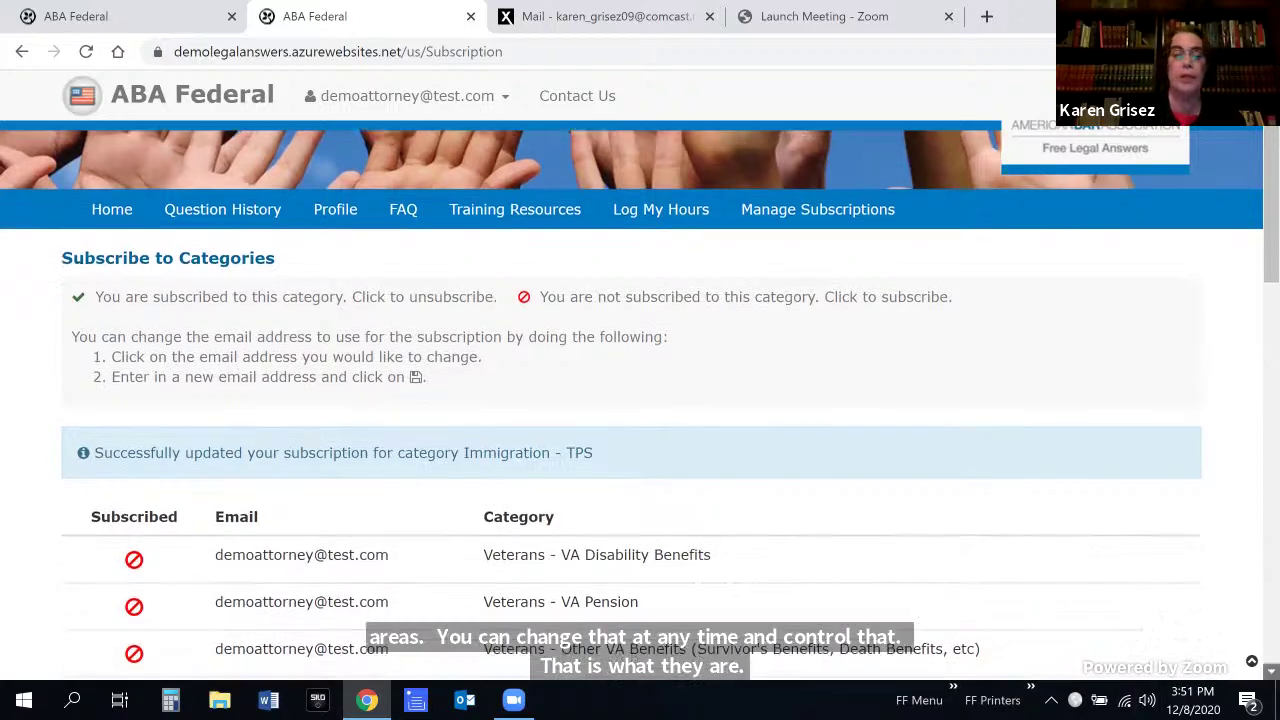
pyautogui.scroll(-1, 640, 400)
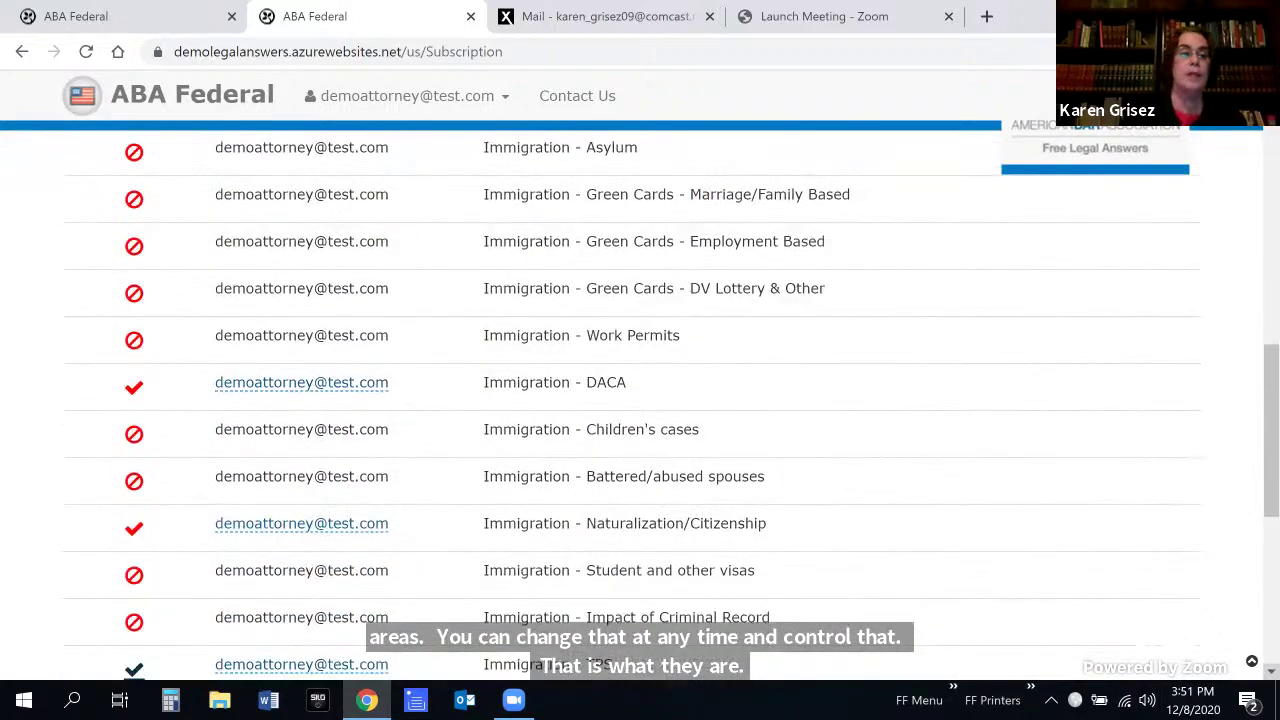
pyautogui.click(134, 387)
pyautogui.click(135, 528)
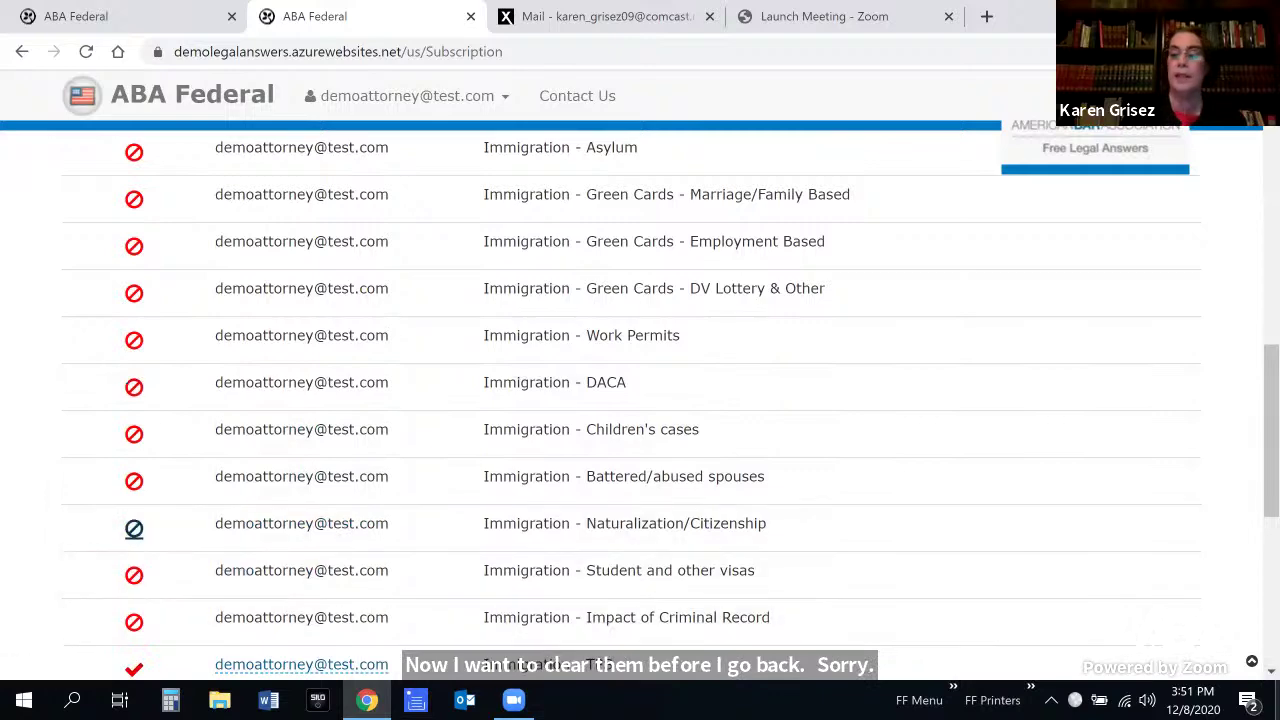
pyautogui.scroll(-1, 640, 400)
pyautogui.scroll(-3, 640, 400)
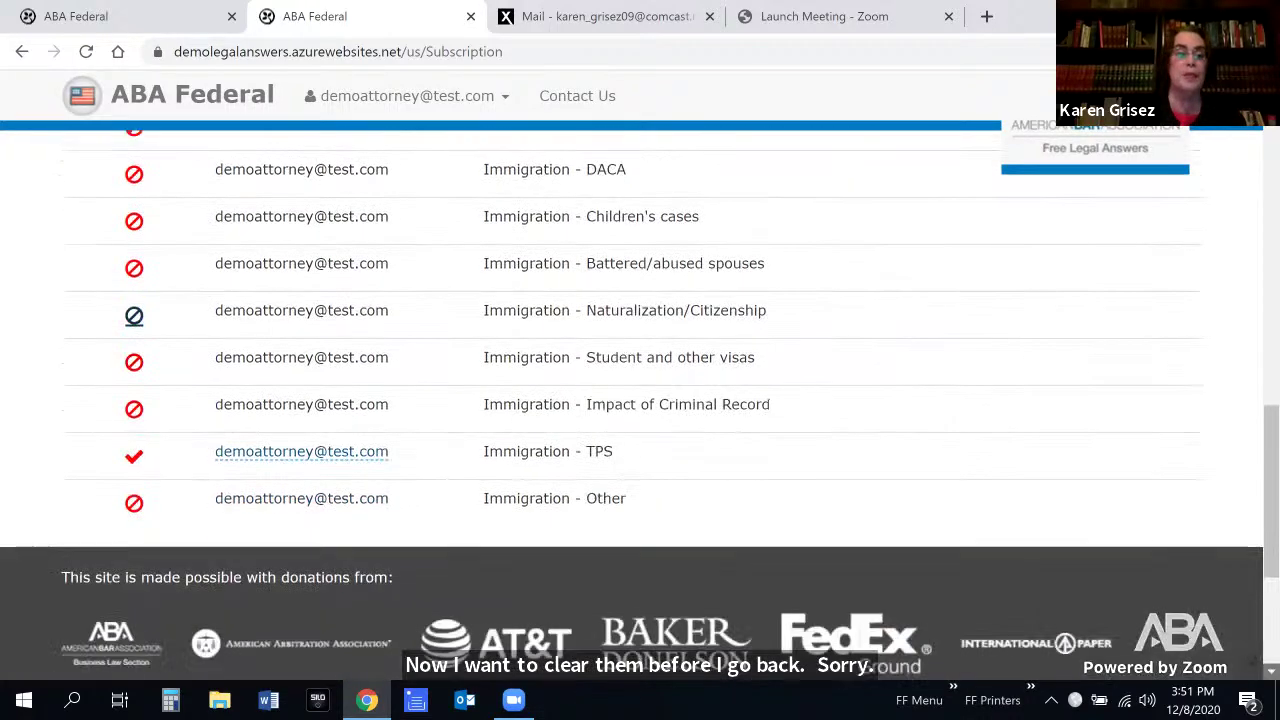
pyautogui.click(134, 458)
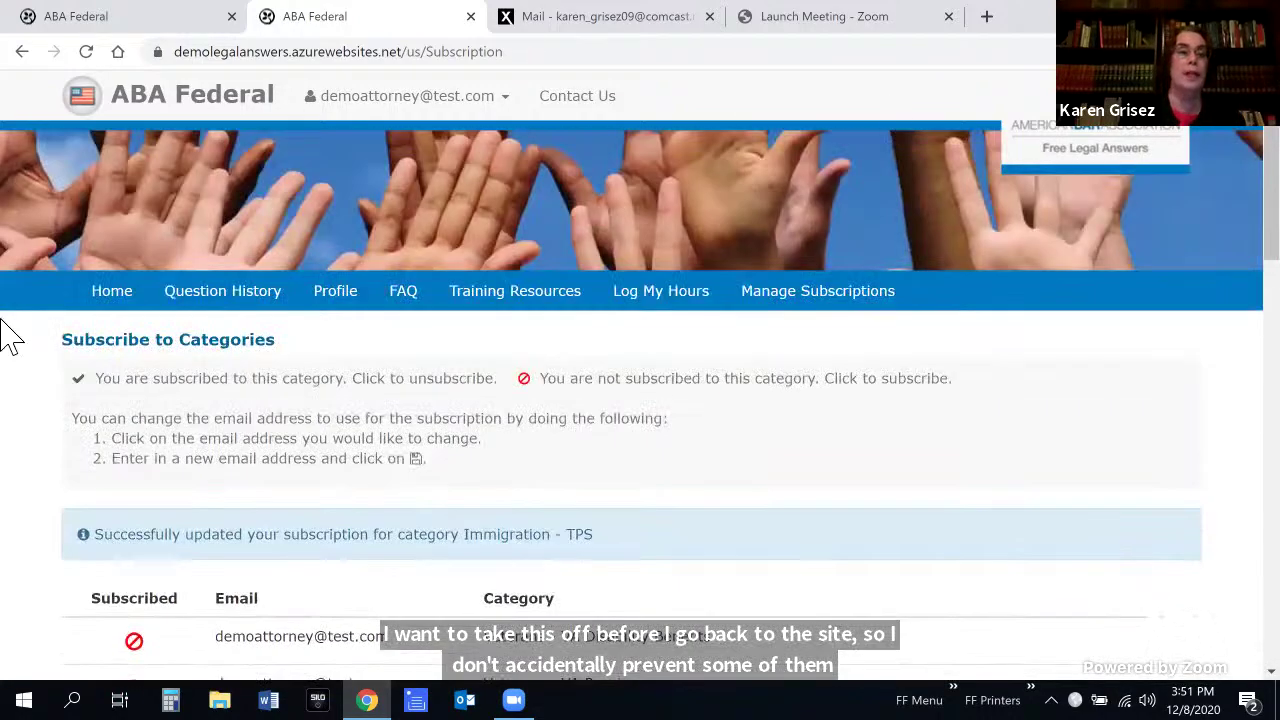
pyautogui.click(124, 302)
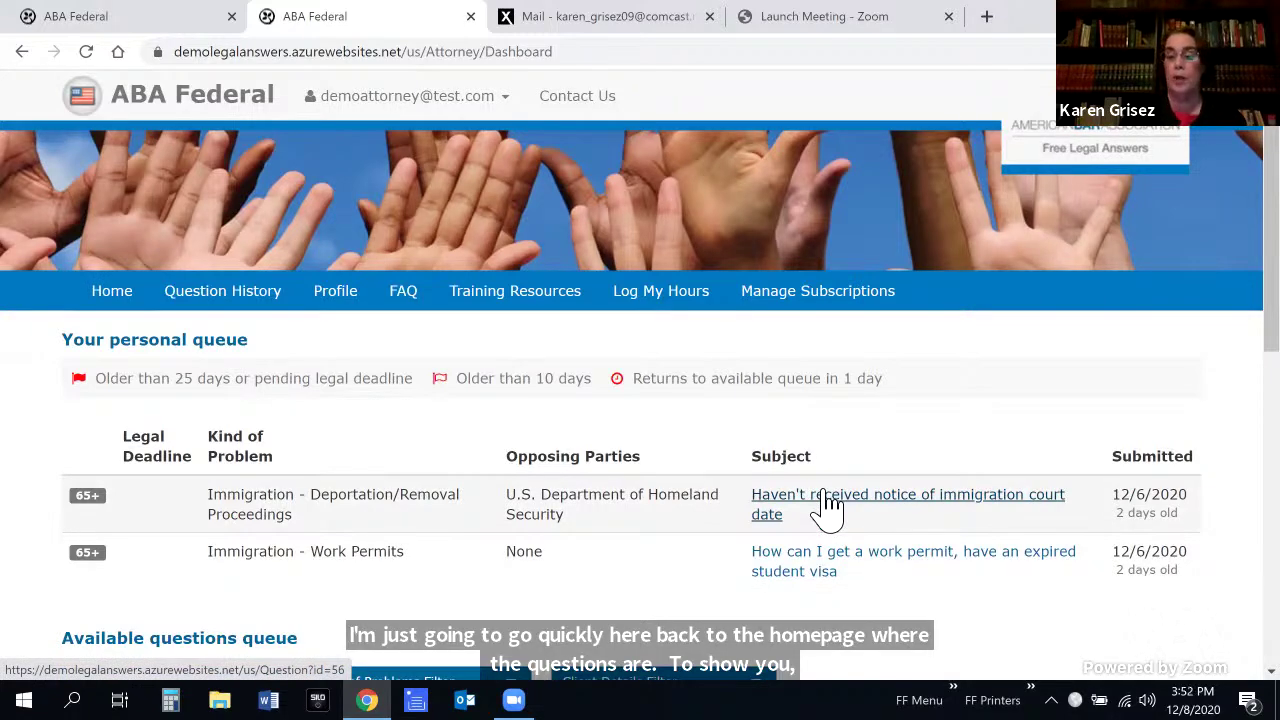
pyautogui.click(829, 505)
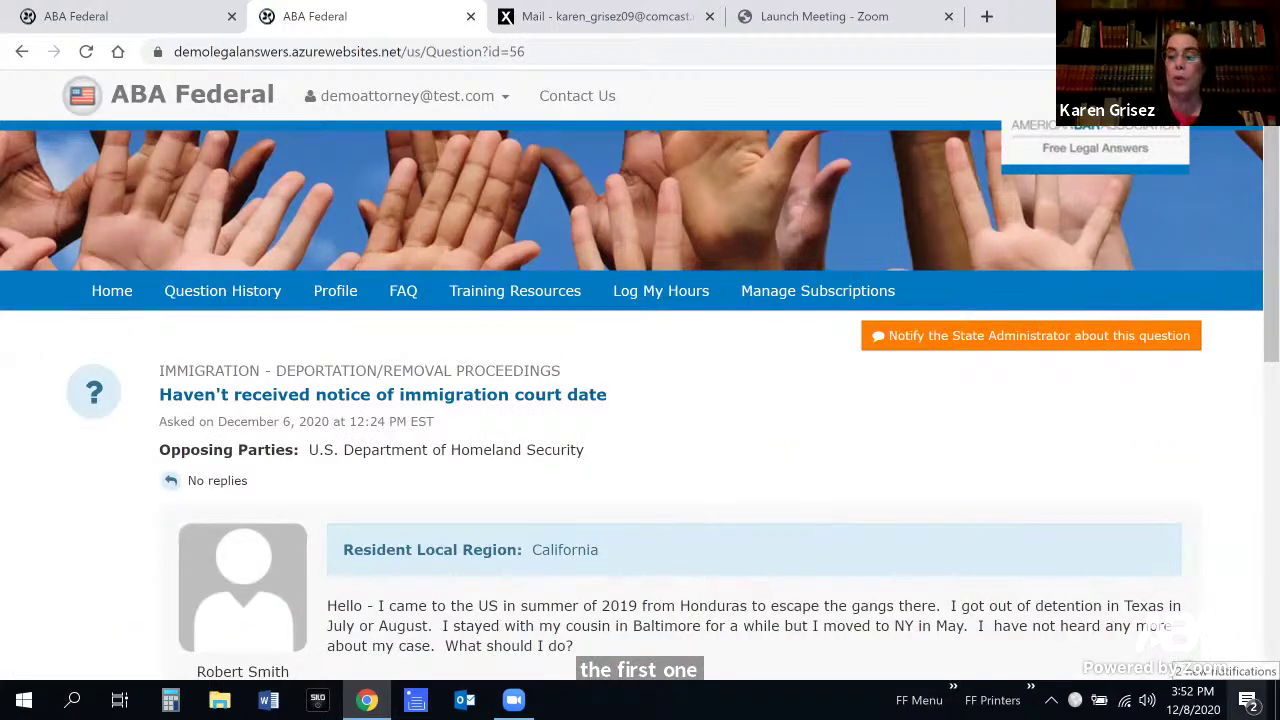
# Read the Honduran asylum seeker's court-date question and open an empty answer editor with Answer Now
pyautogui.scroll(-3, 640, 400)
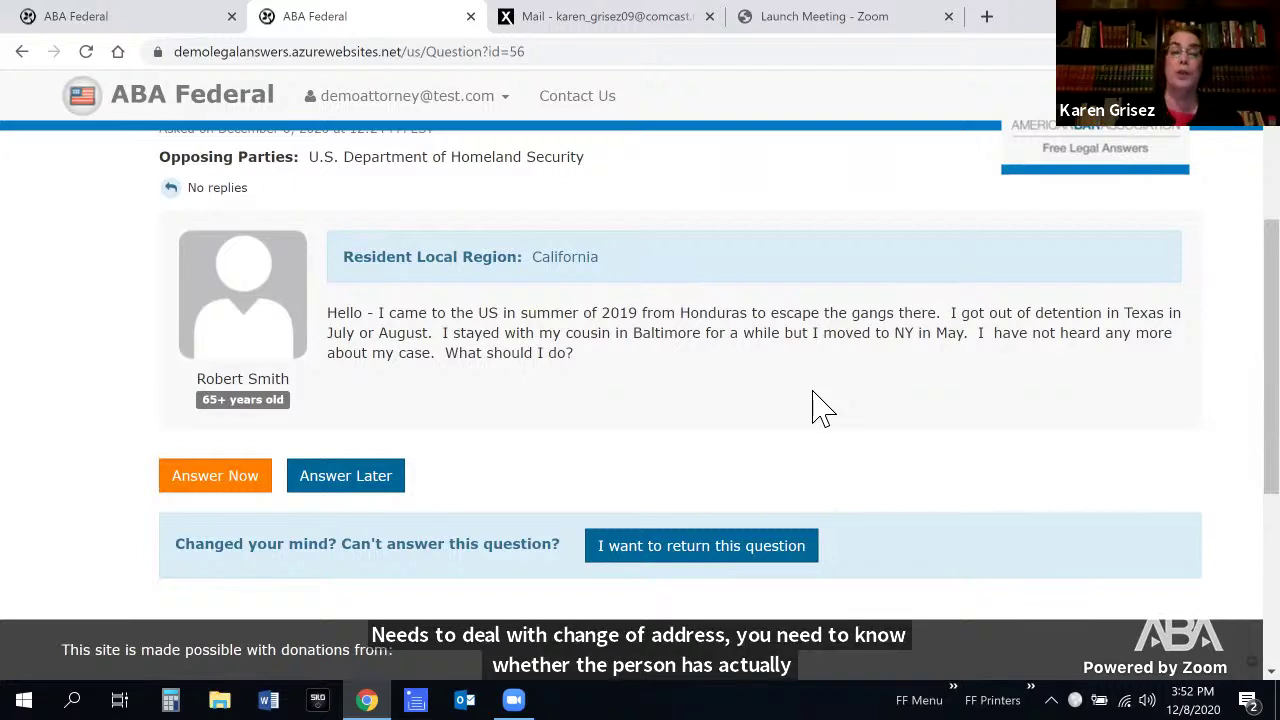
pyautogui.rightClick(237, 478)
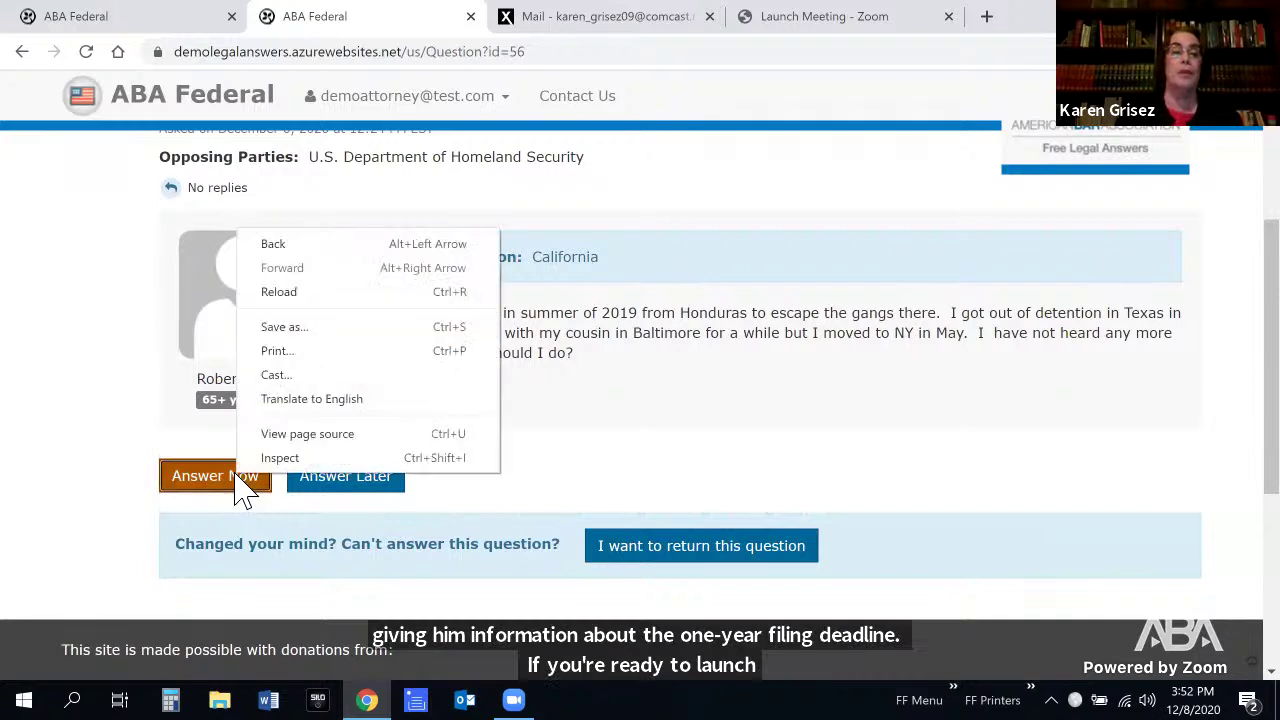
pyautogui.click(250, 488)
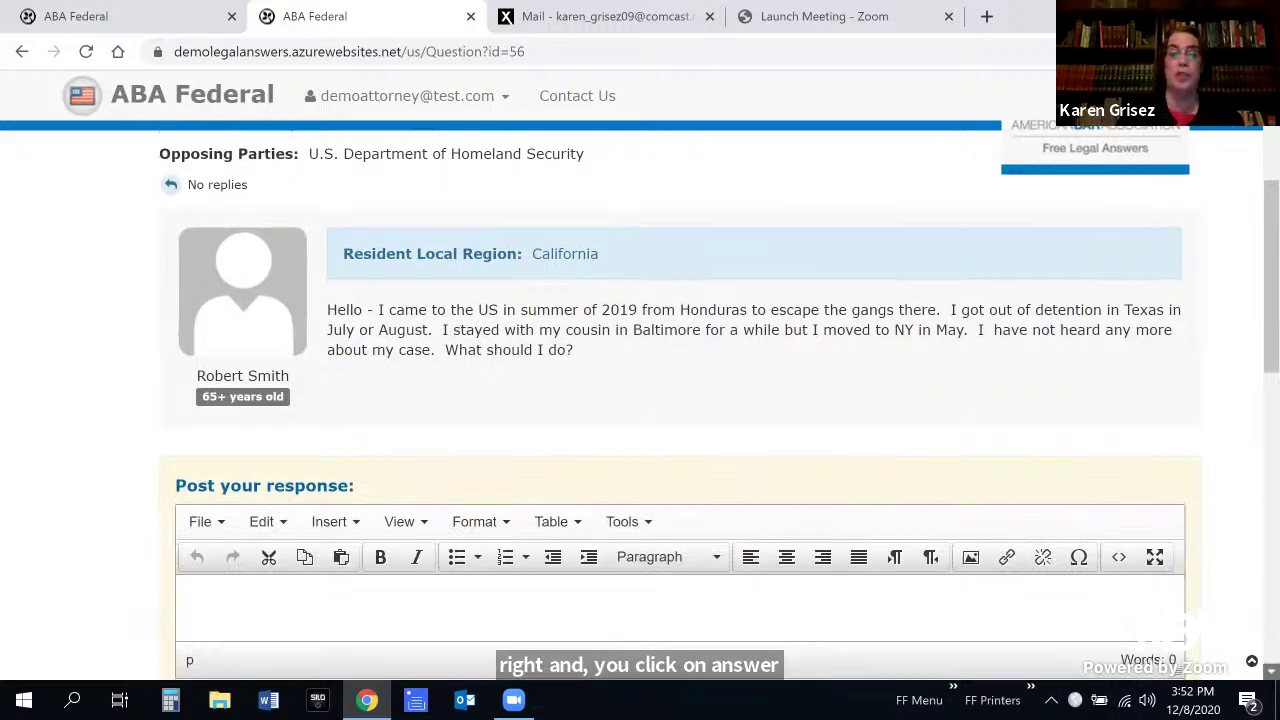
# Save the court-date answer as a draft and go back to the Attorney Dashboard
pyautogui.scroll(-3, 680, 400)
pyautogui.scroll(-3, 680, 400)
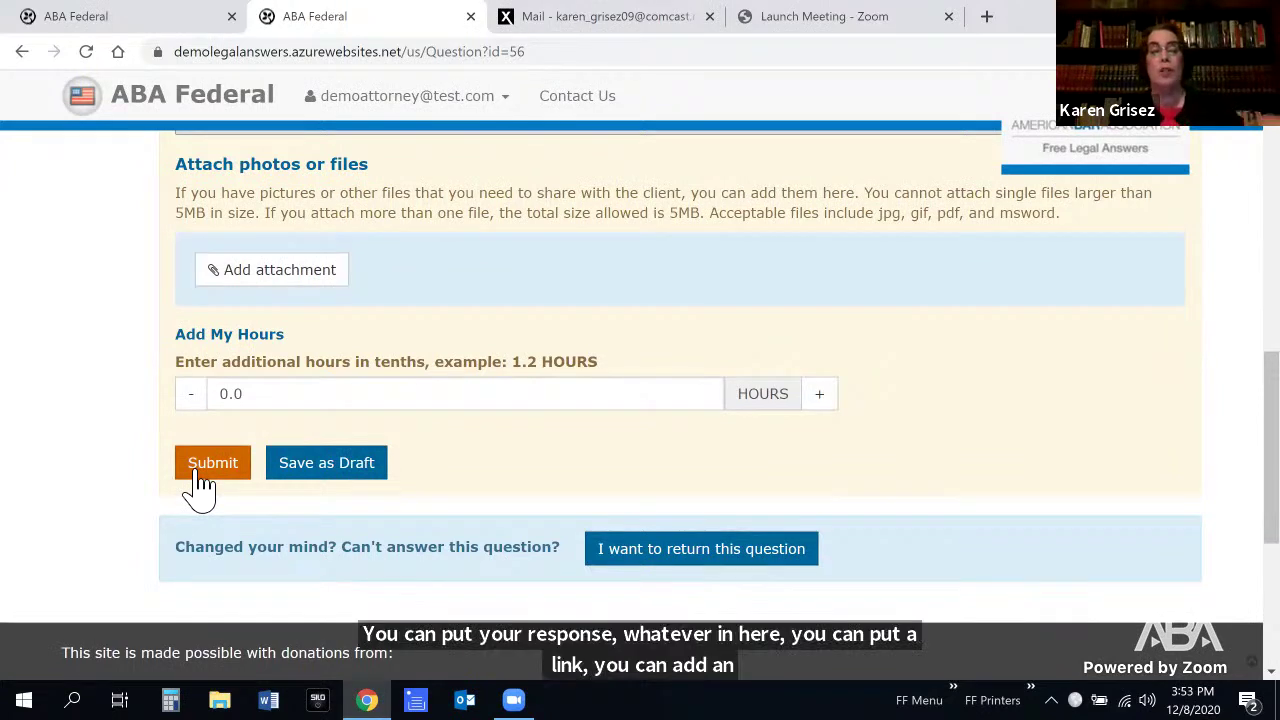
pyautogui.click(364, 463)
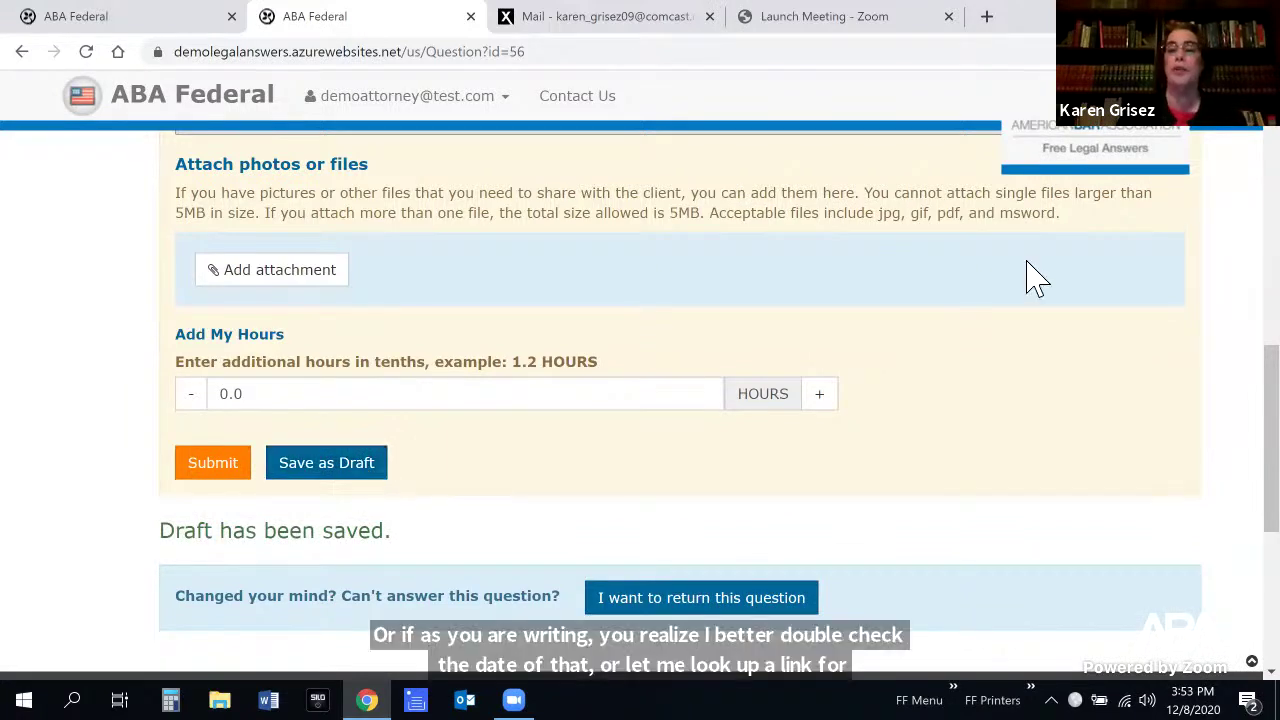
pyautogui.click(18, 52)
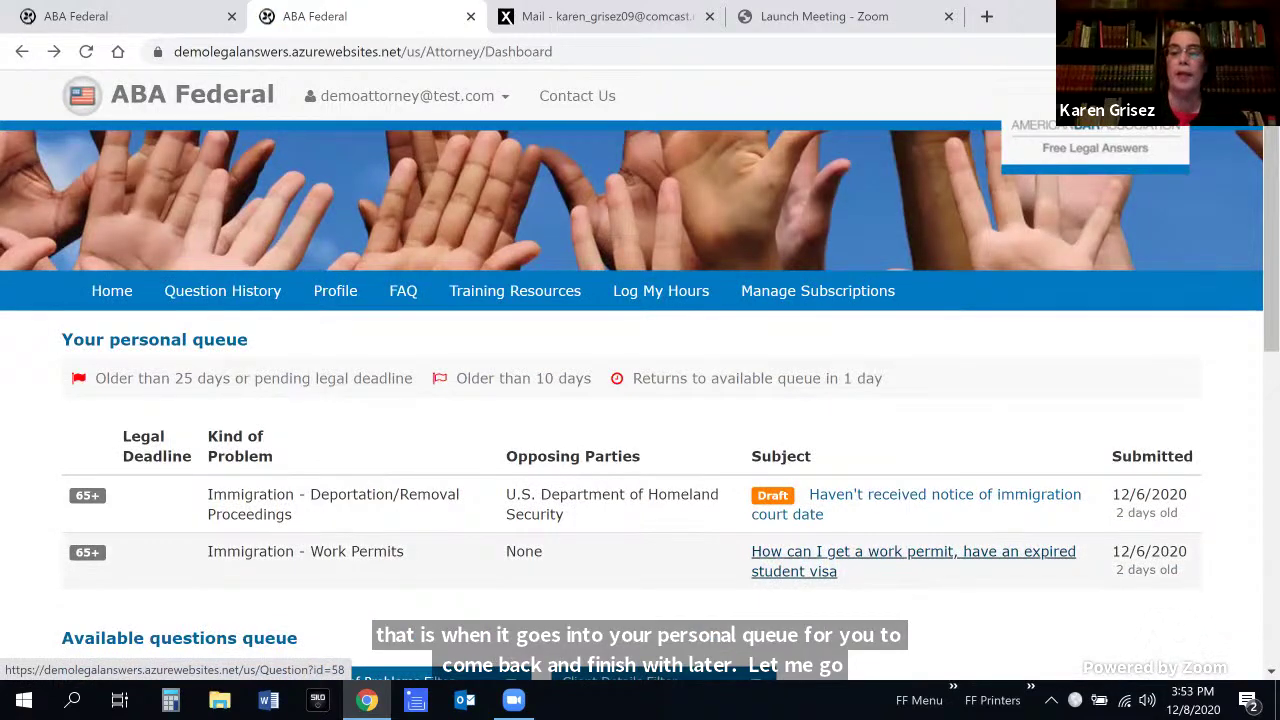
# Return the expired student visa work permit question to the open queue
pyautogui.click(894, 565)
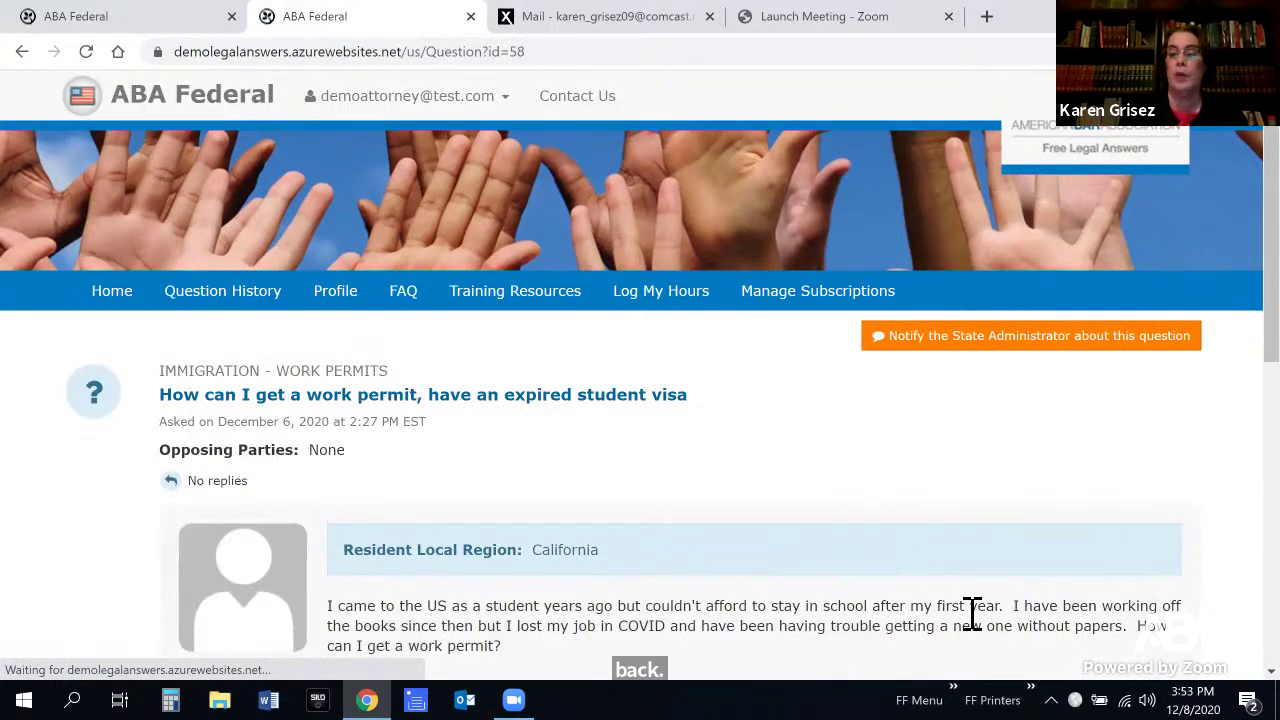
pyautogui.scroll(-2, 966, 623)
pyautogui.scroll(-1, 640, 400)
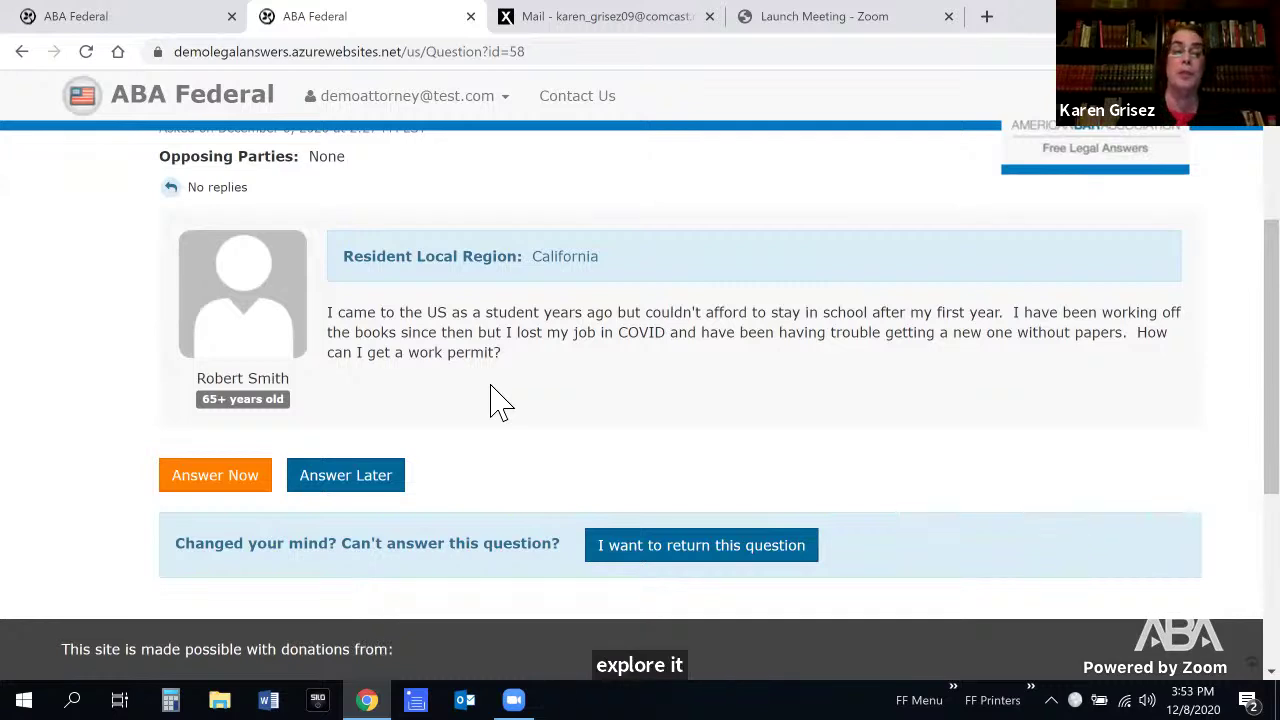
pyautogui.click(645, 552)
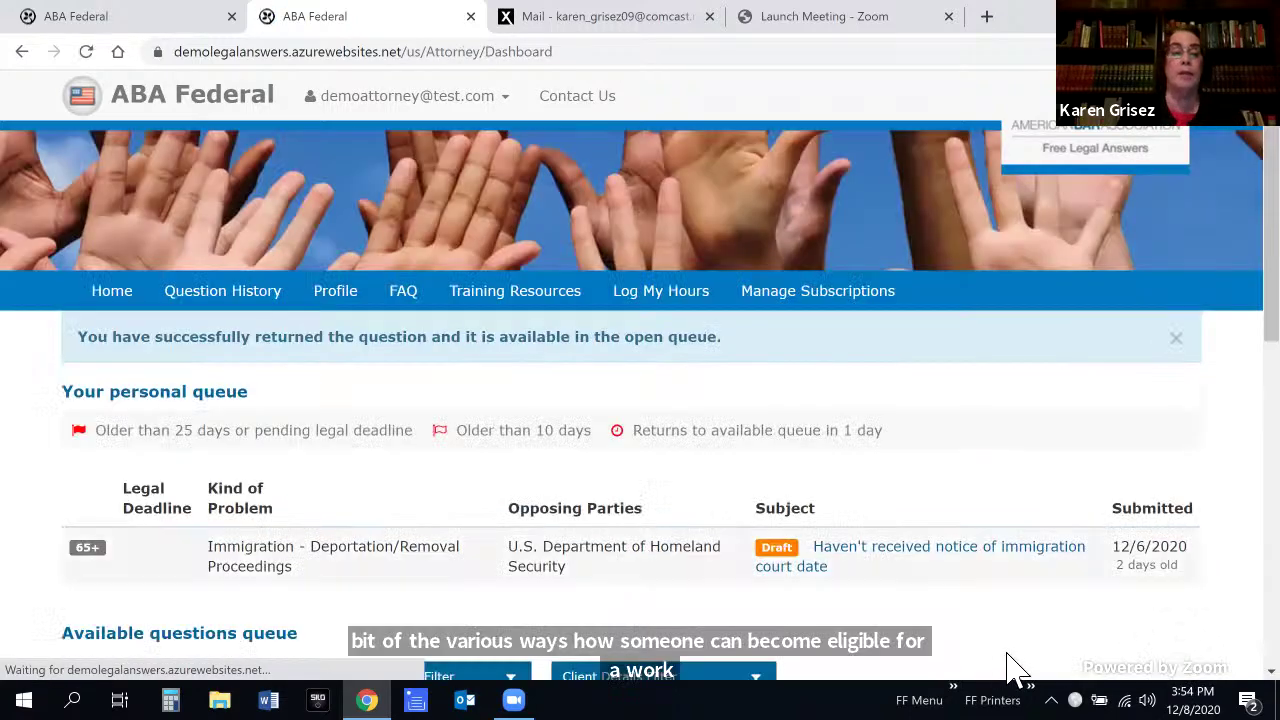
pyautogui.scroll(-5, 640, 400)
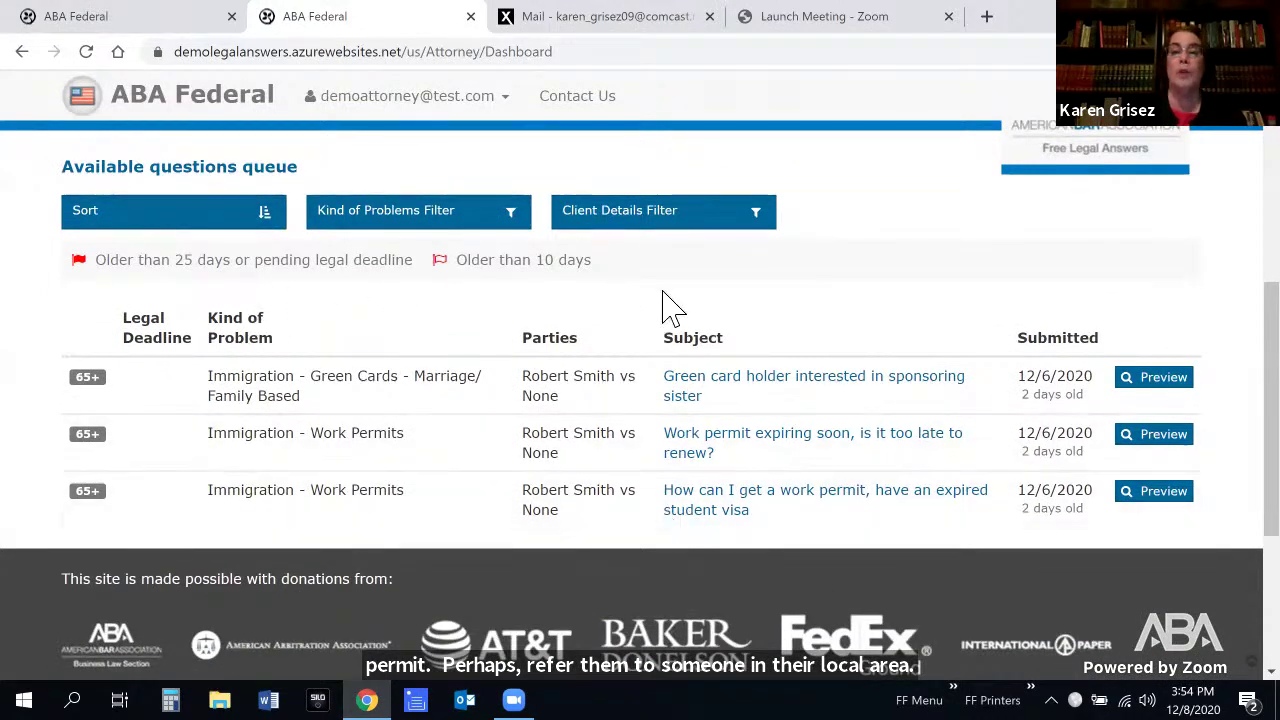
pyautogui.click(778, 388)
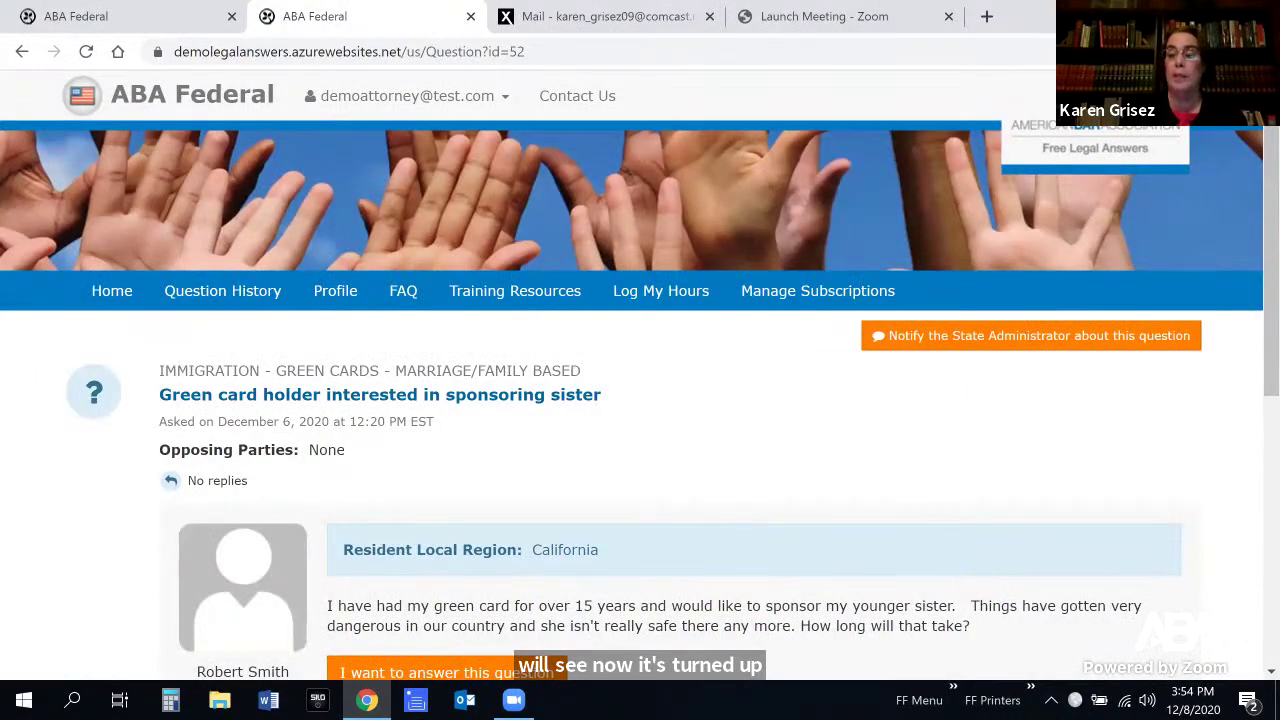
pyautogui.scroll(-2, 640, 400)
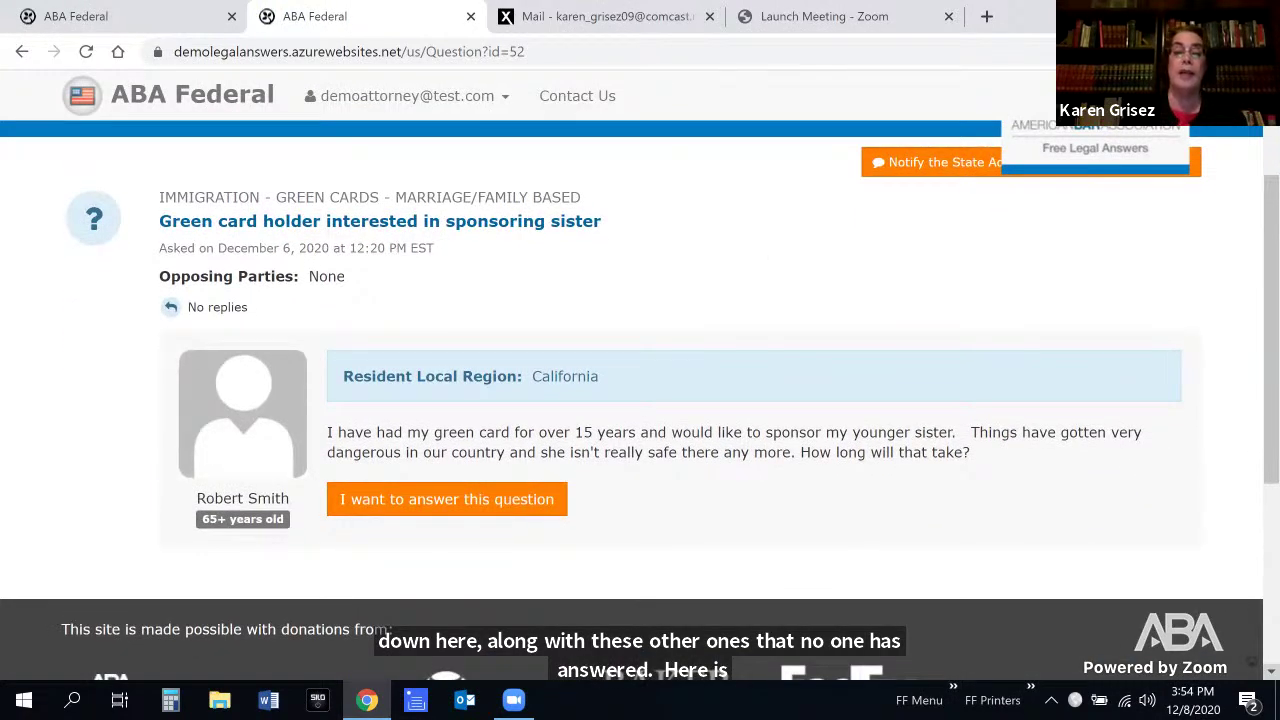
pyautogui.scroll(-1, 640, 400)
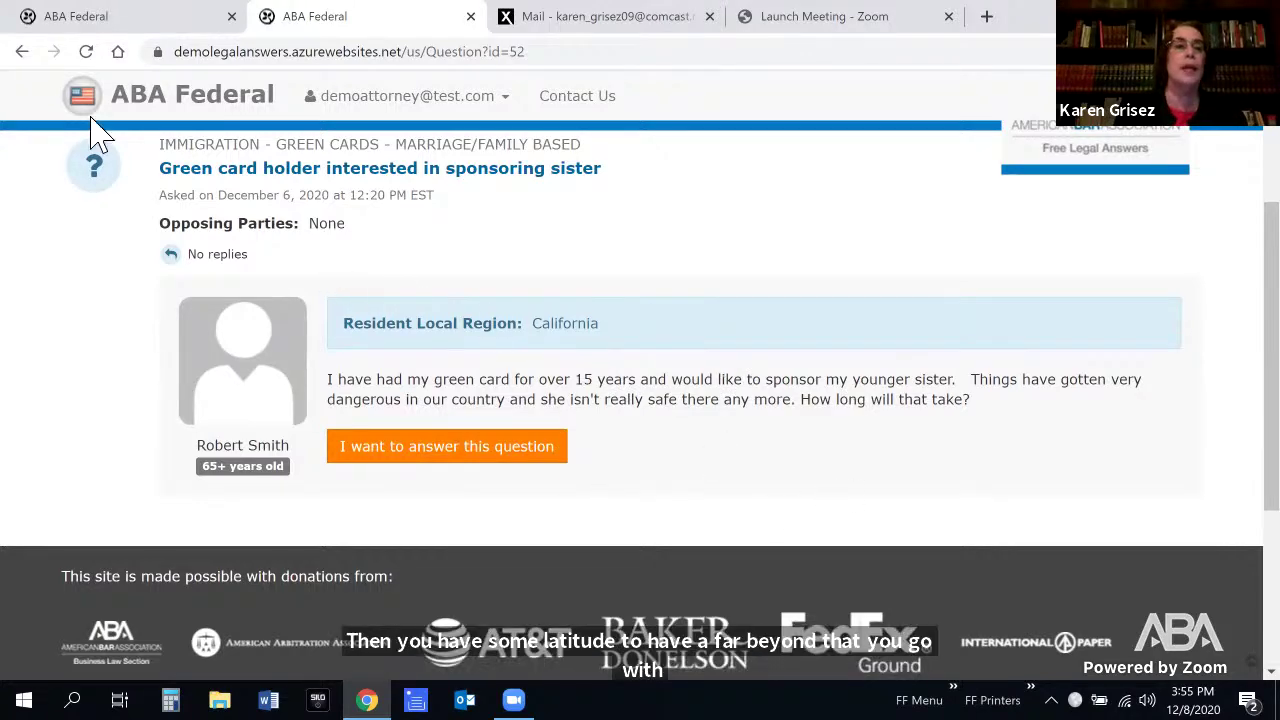
pyautogui.click(22, 51)
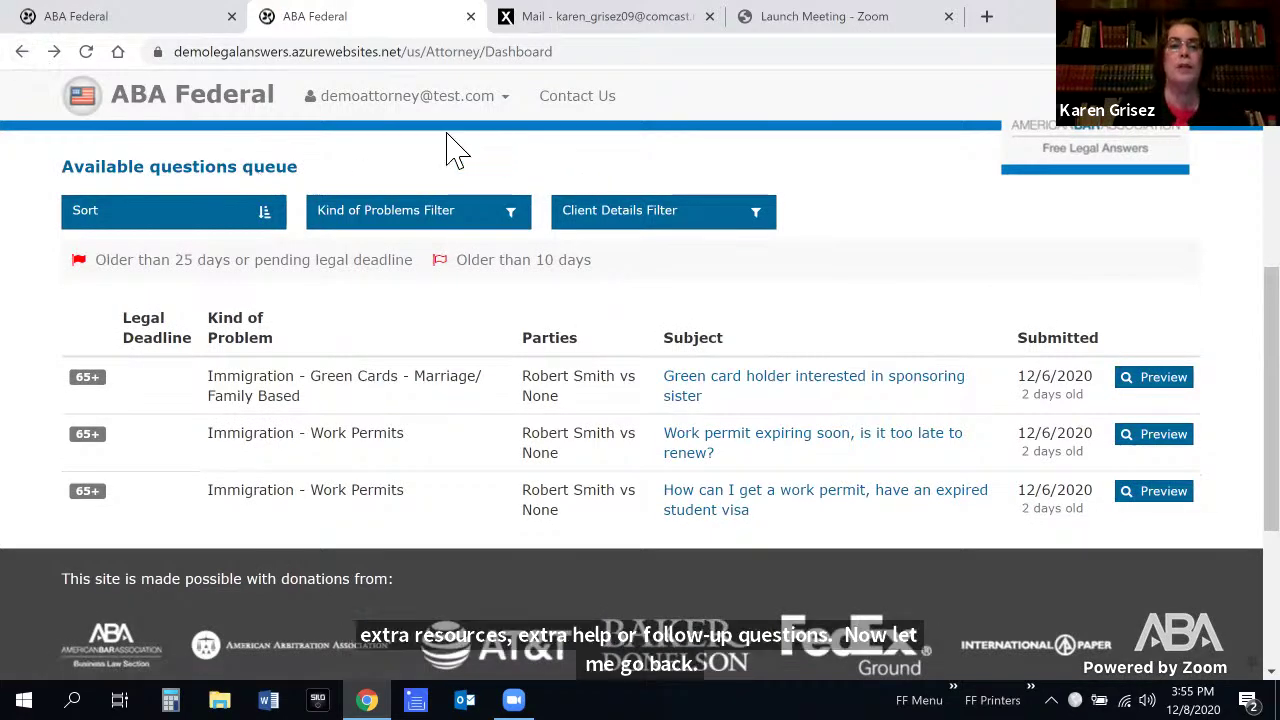
# Sort the available questions by Kind of Problem after briefly trying veteran status
pyautogui.click(274, 228)
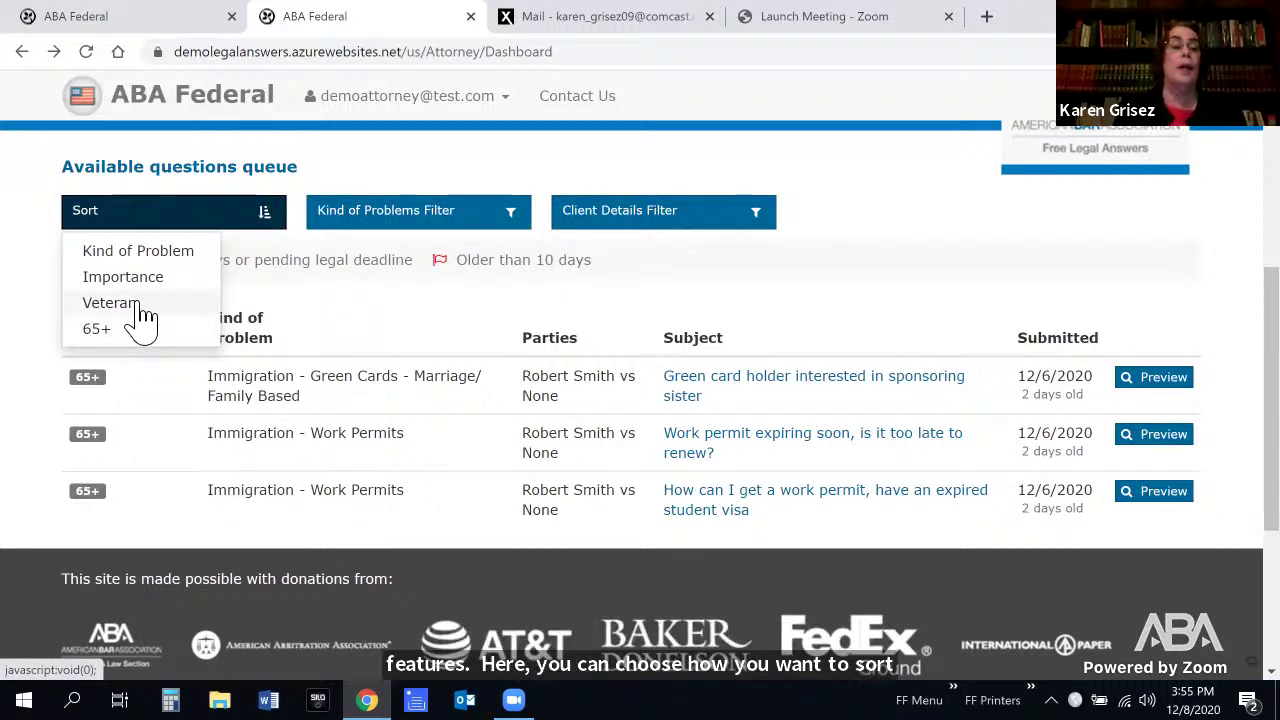
pyautogui.click(138, 308)
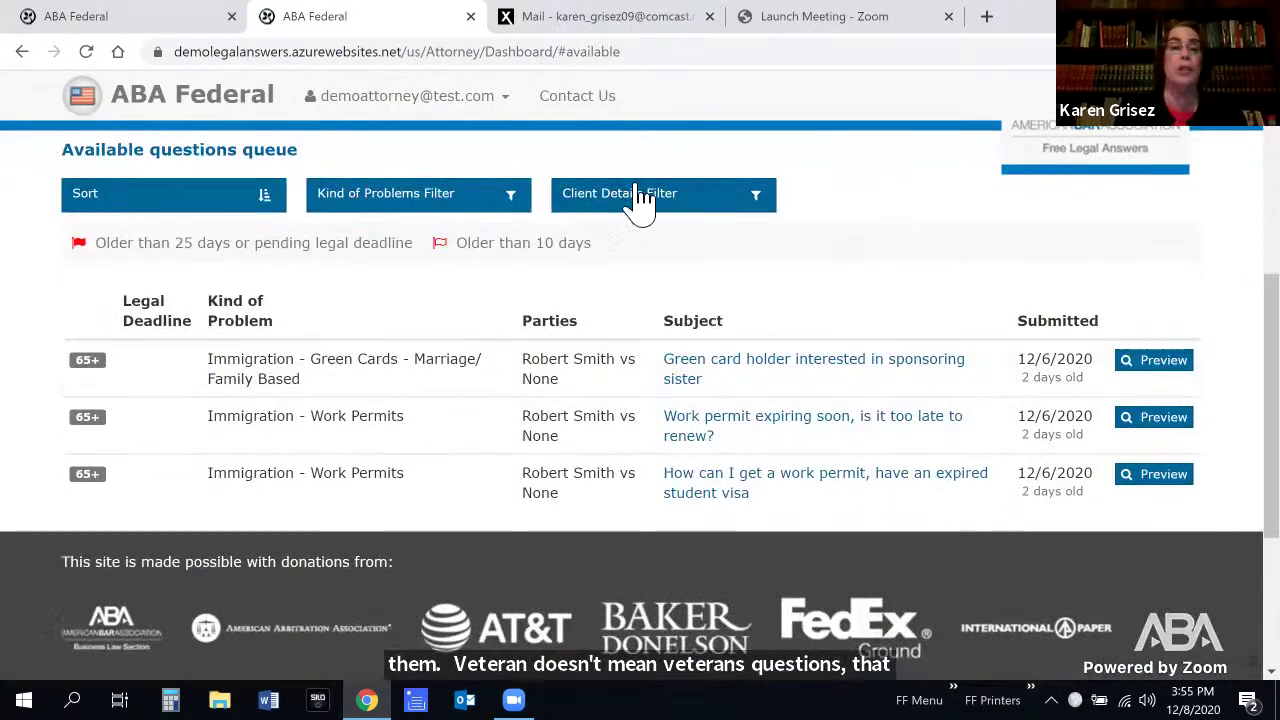
pyautogui.click(268, 205)
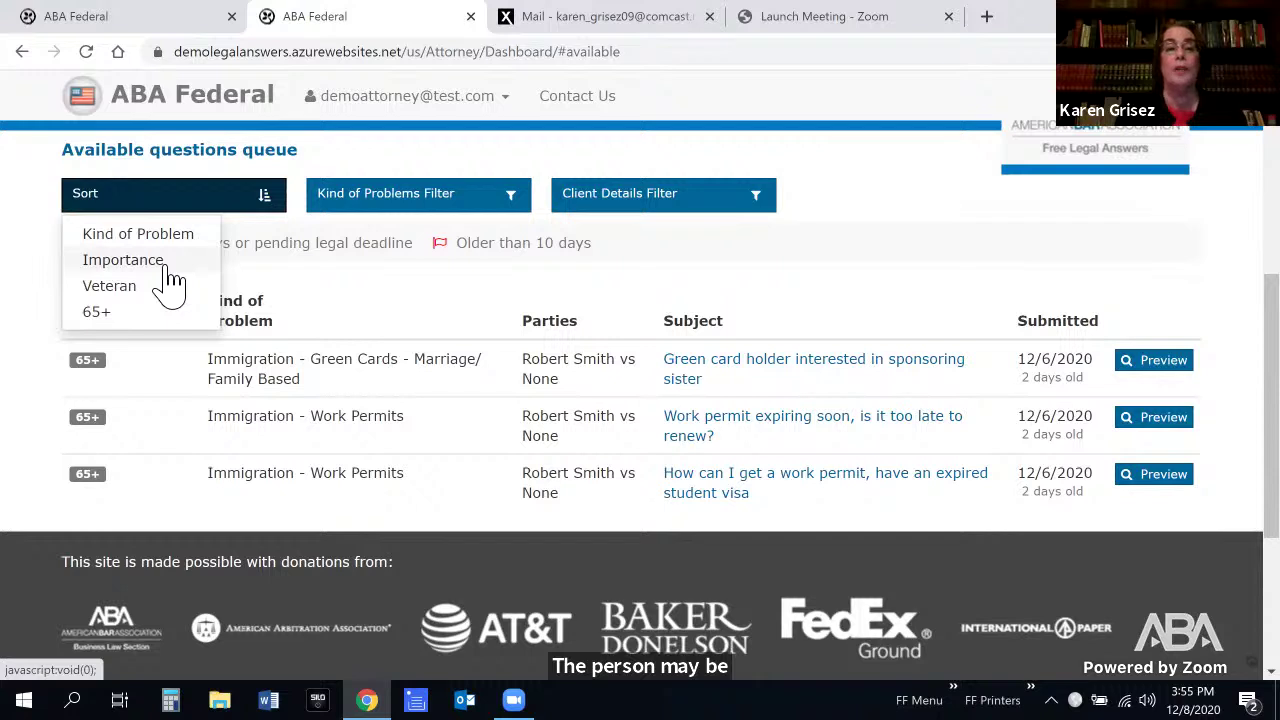
pyautogui.scroll(-1, 176, 276)
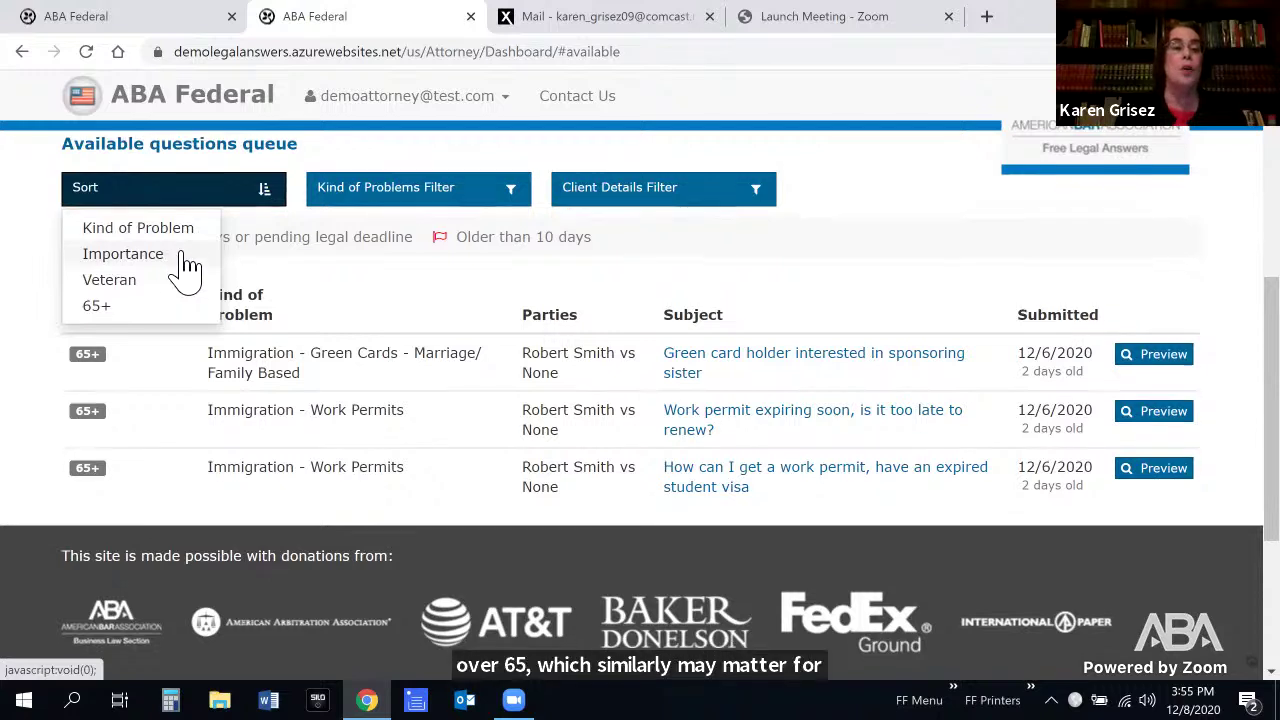
pyautogui.click(186, 223)
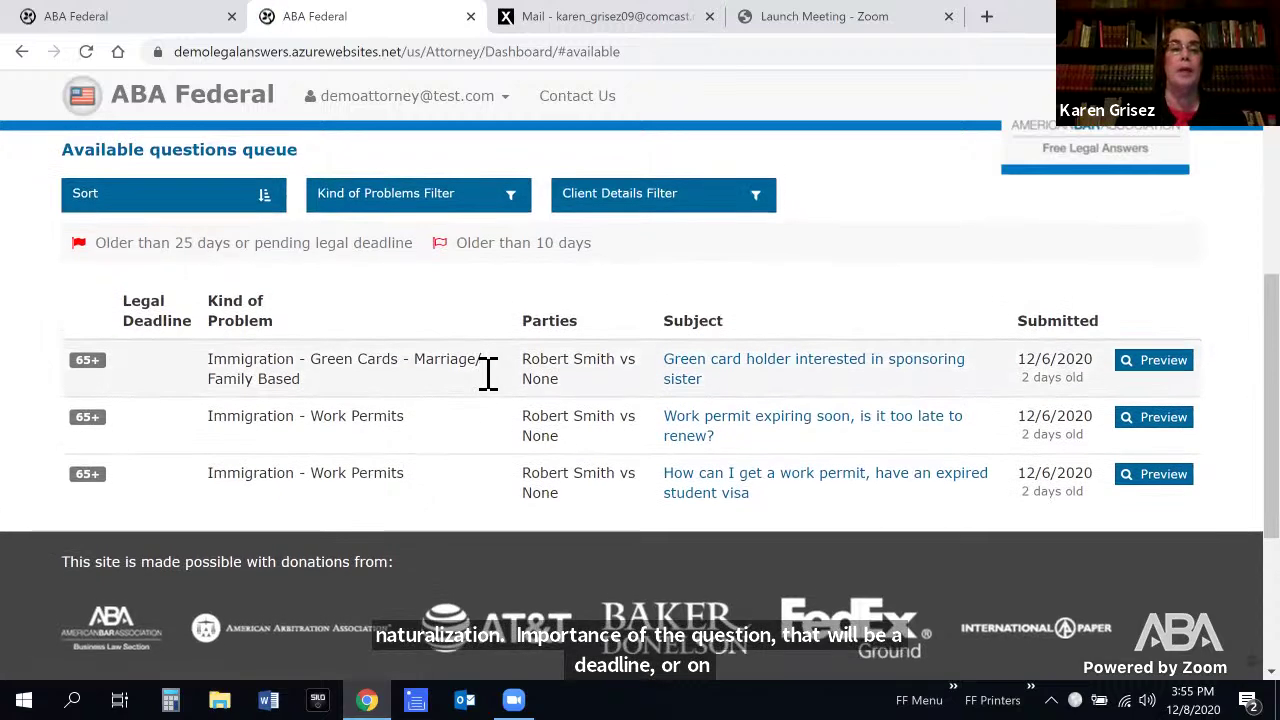
# Filter to Deportation/Removal Proceedings and Asylum problems, then apply the client details filters
pyautogui.click(520, 205)
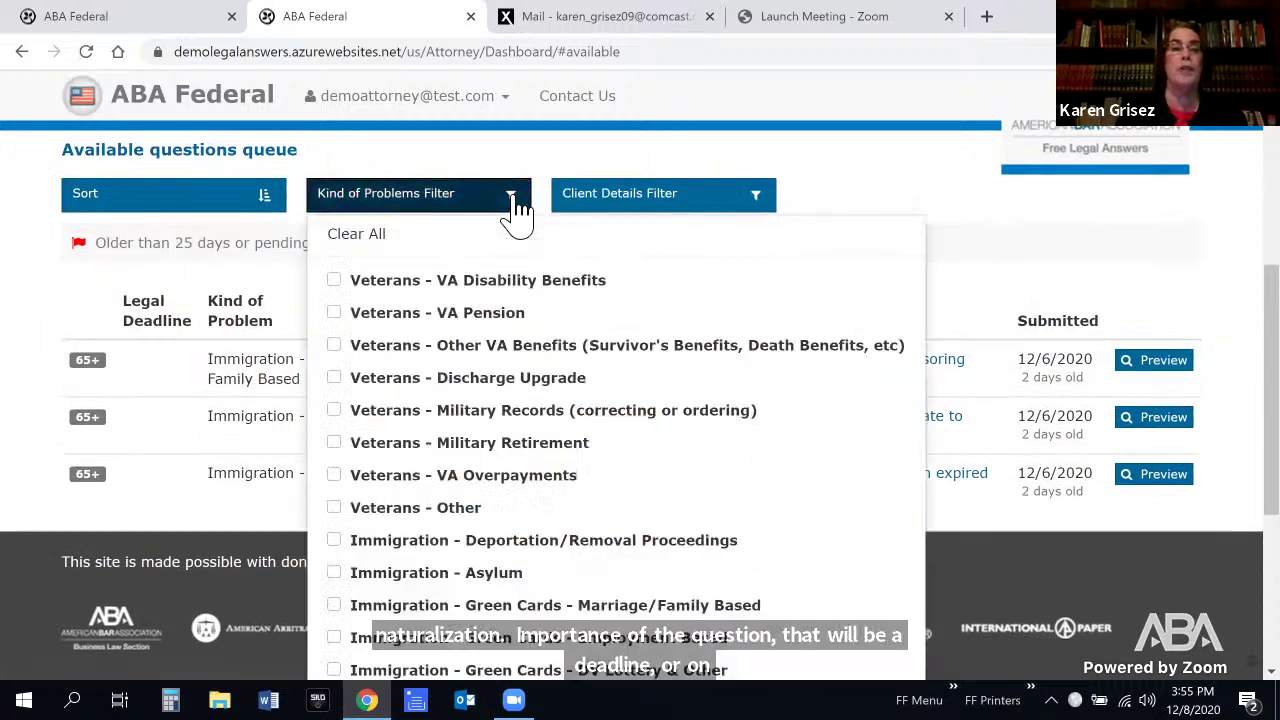
pyautogui.click(335, 542)
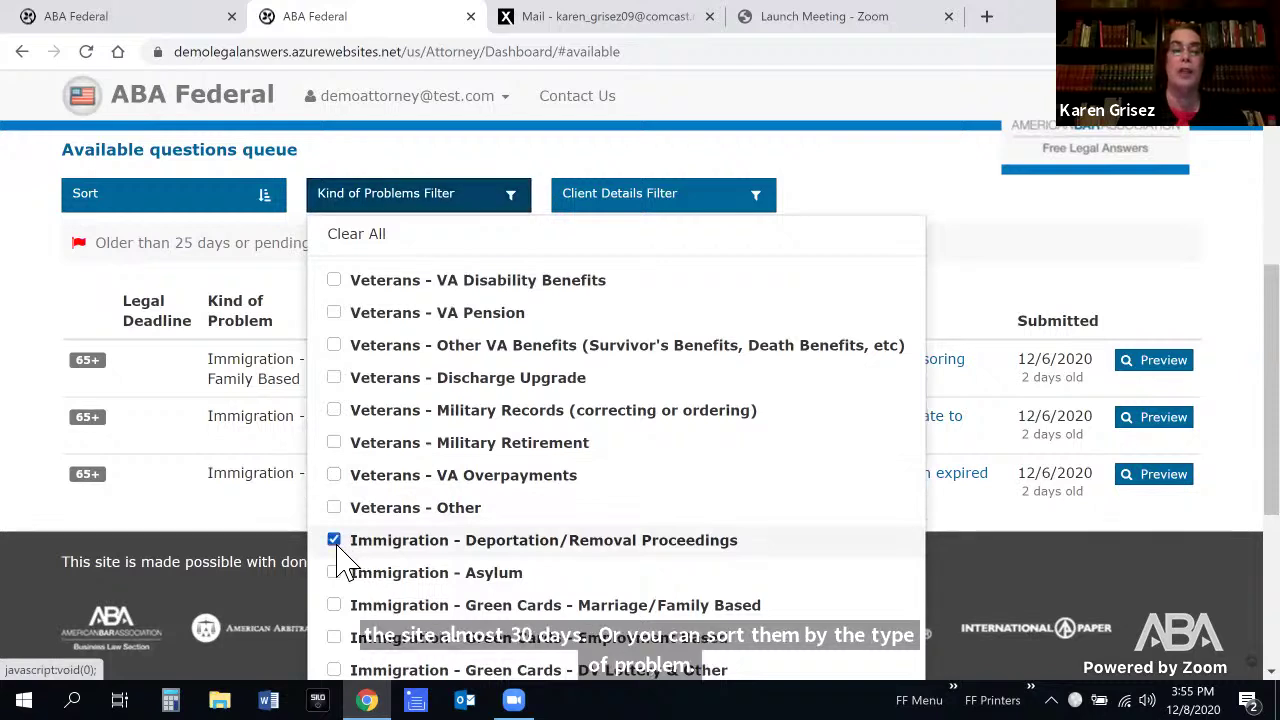
pyautogui.click(335, 573)
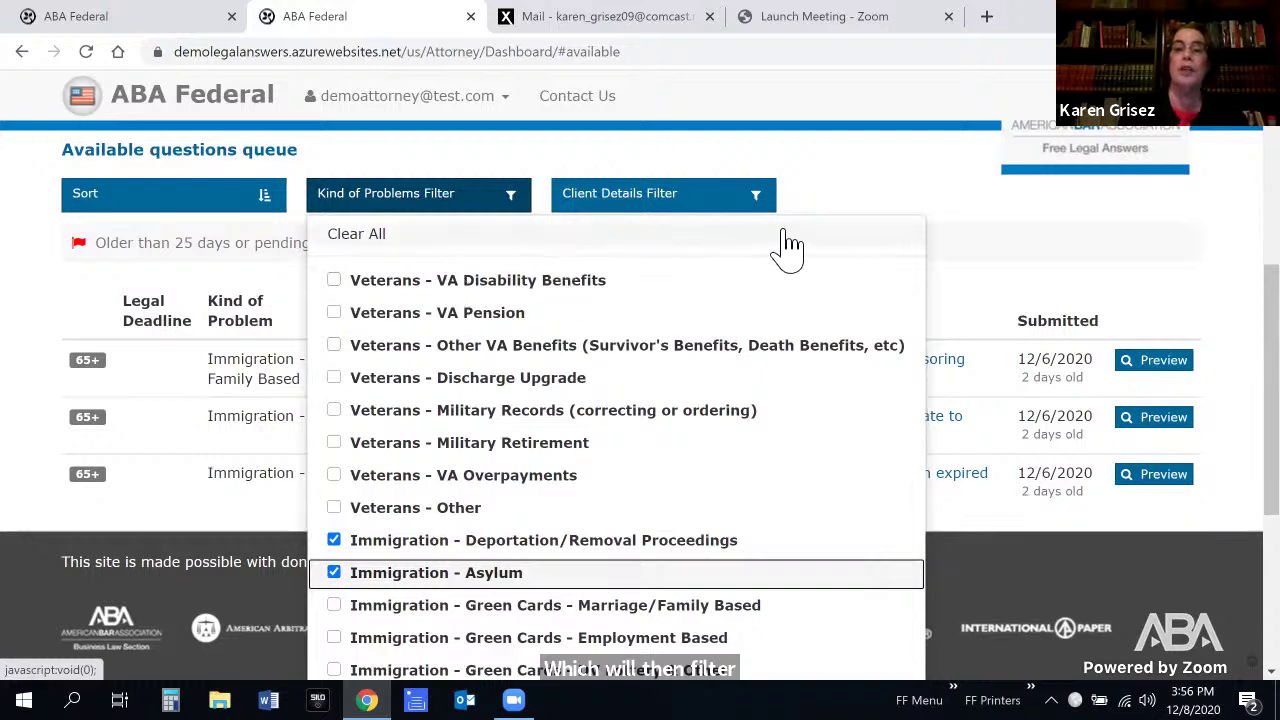
pyautogui.click(875, 197)
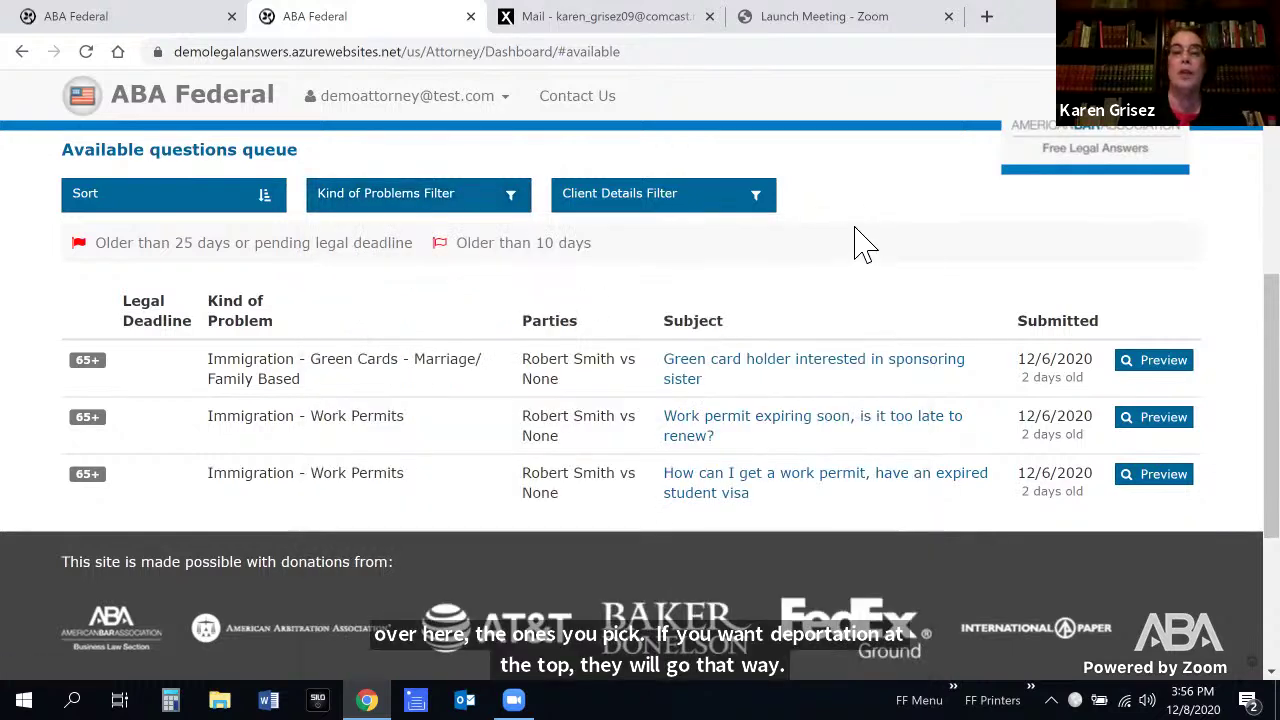
pyautogui.click(771, 212)
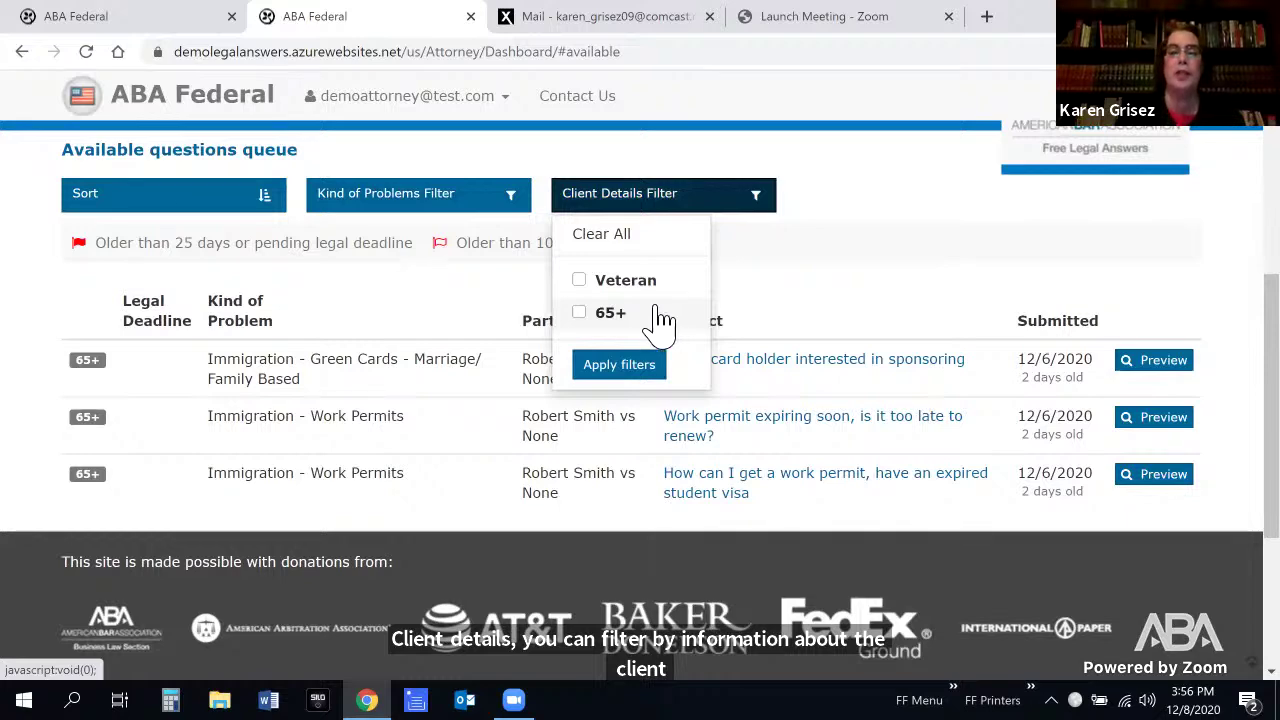
pyautogui.click(647, 372)
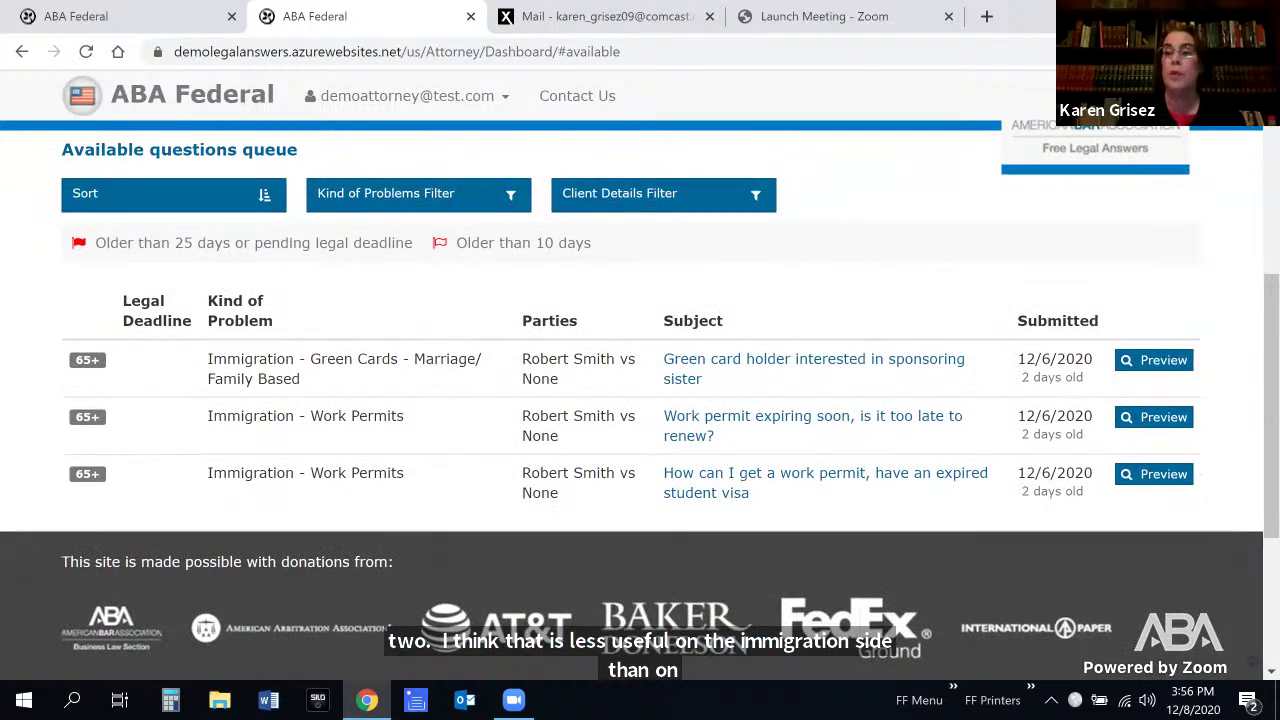
pyautogui.scroll(5, 640, 400)
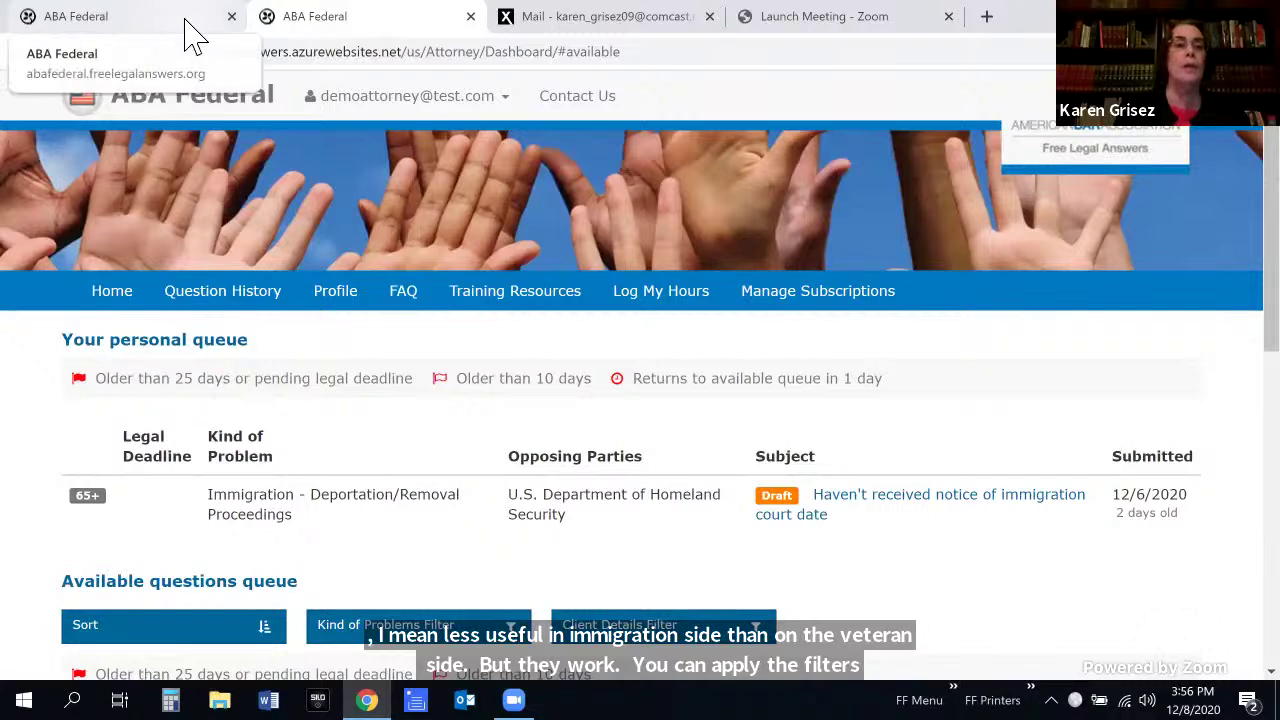
# Switch to the live ABA Federal site's tab and go to its home page
pyautogui.click(193, 38)
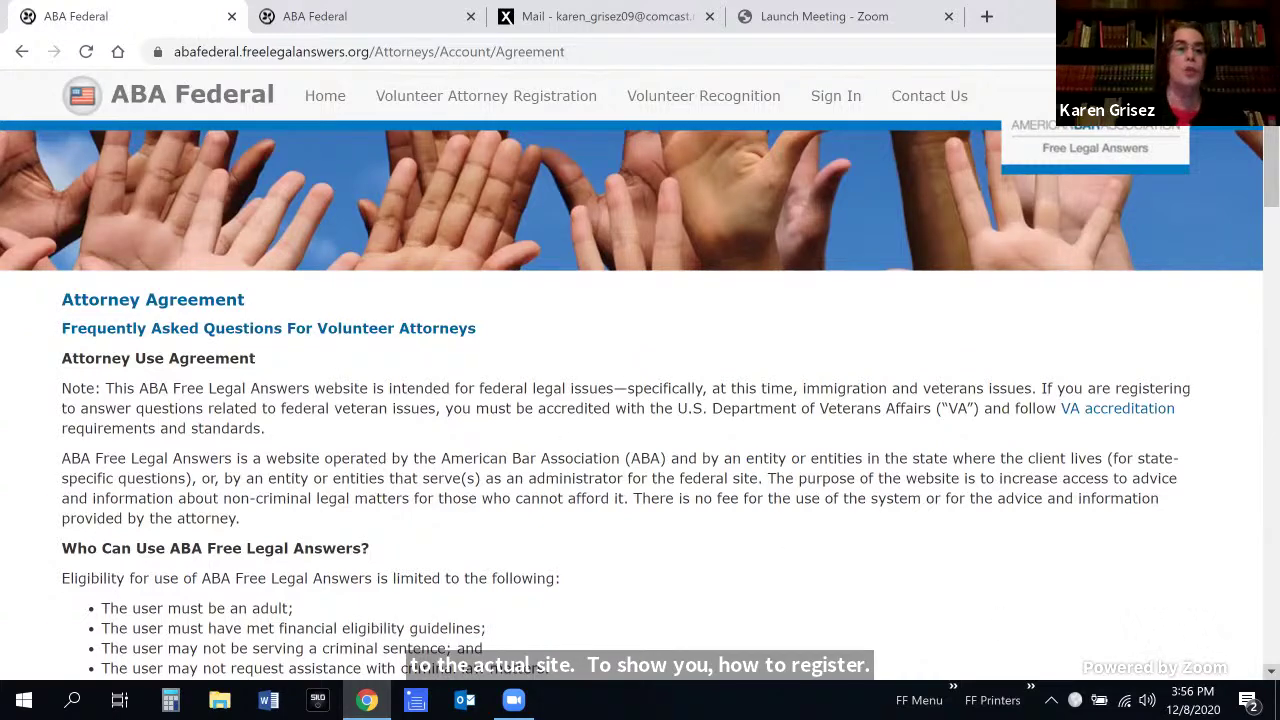
pyautogui.scroll(-1, 543, 306)
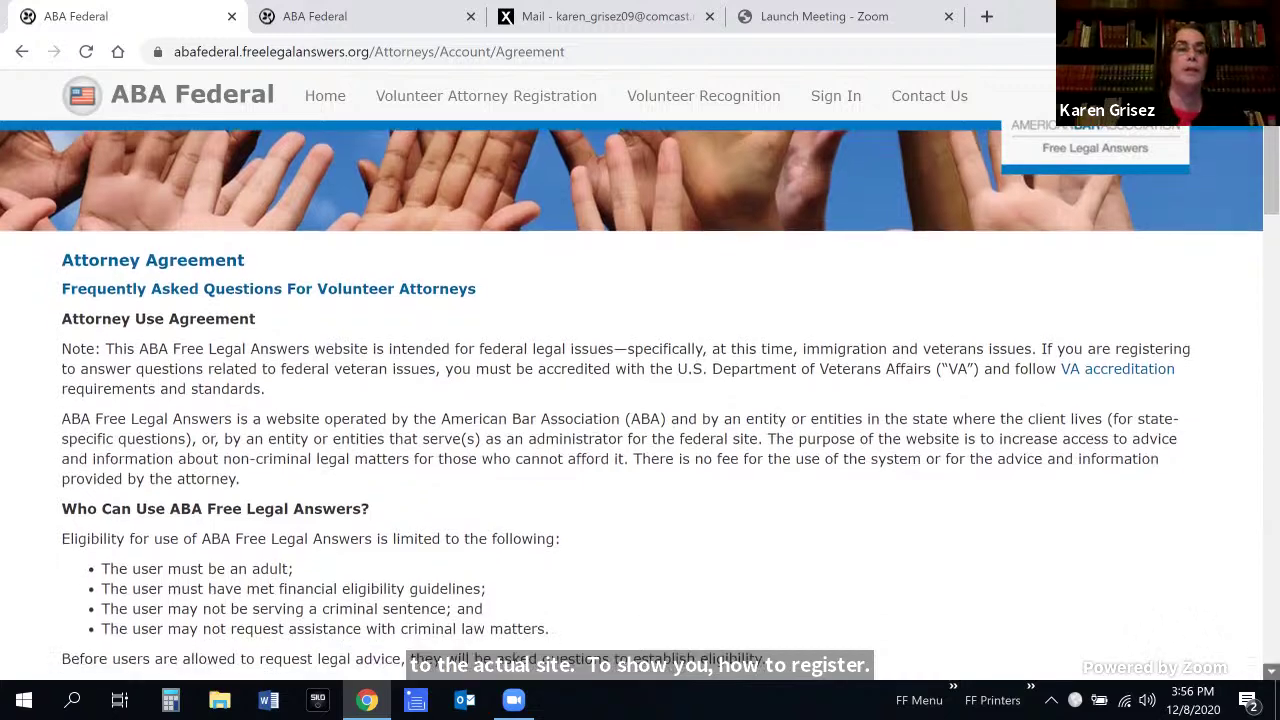
pyautogui.click(21, 51)
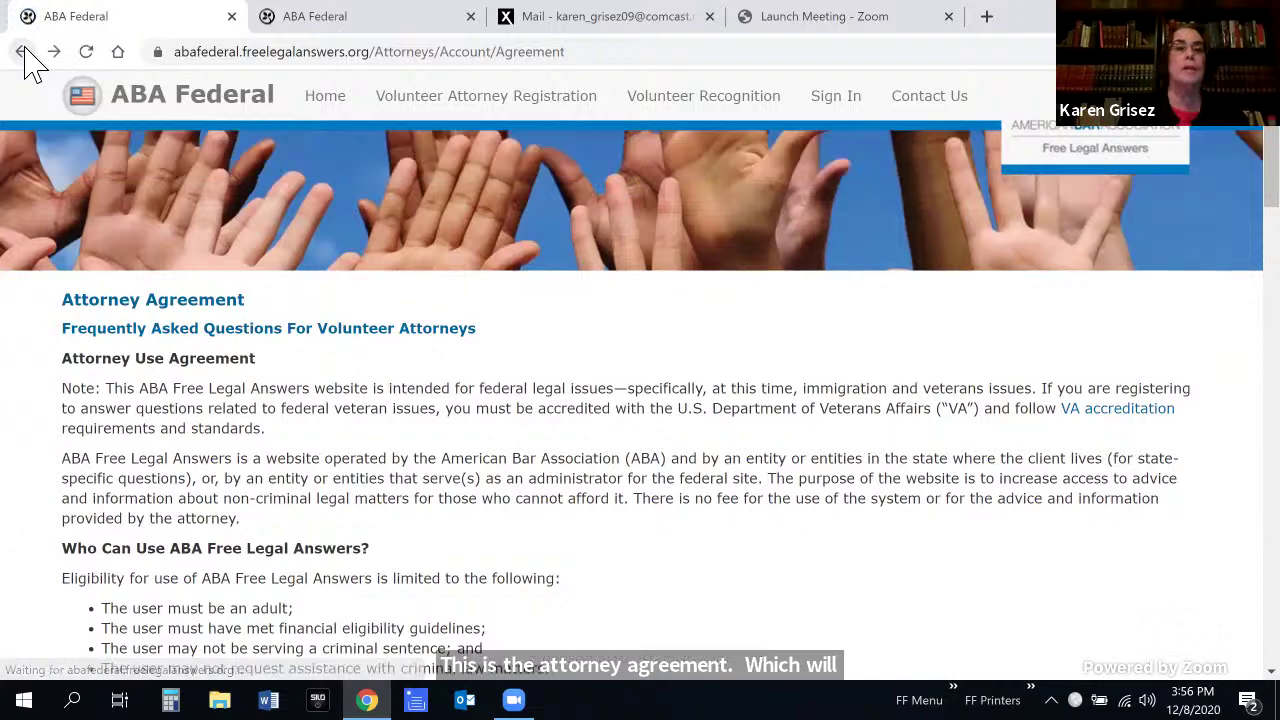
pyautogui.click(329, 108)
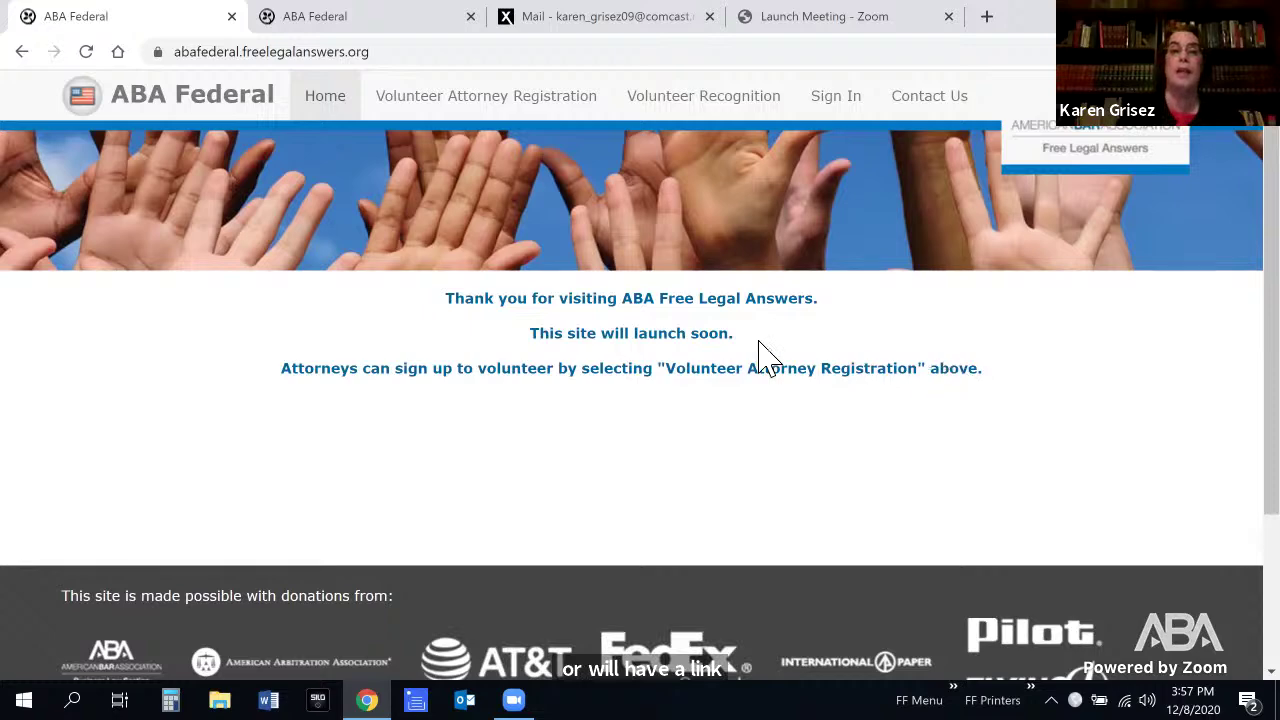
# Start Volunteer Attorney Registration, read through the Attorney Agreement and accept it with I Agree
pyautogui.click(505, 105)
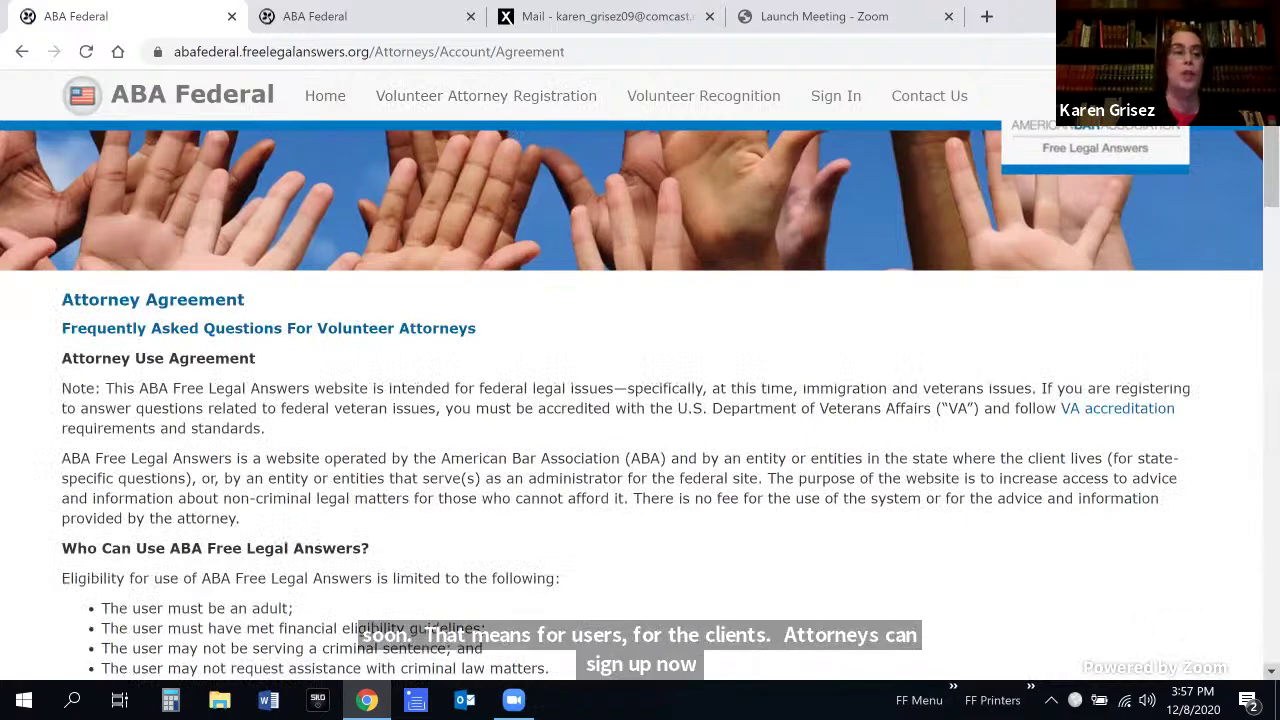
pyautogui.scroll(-2, 640, 400)
pyautogui.scroll(-1, 640, 400)
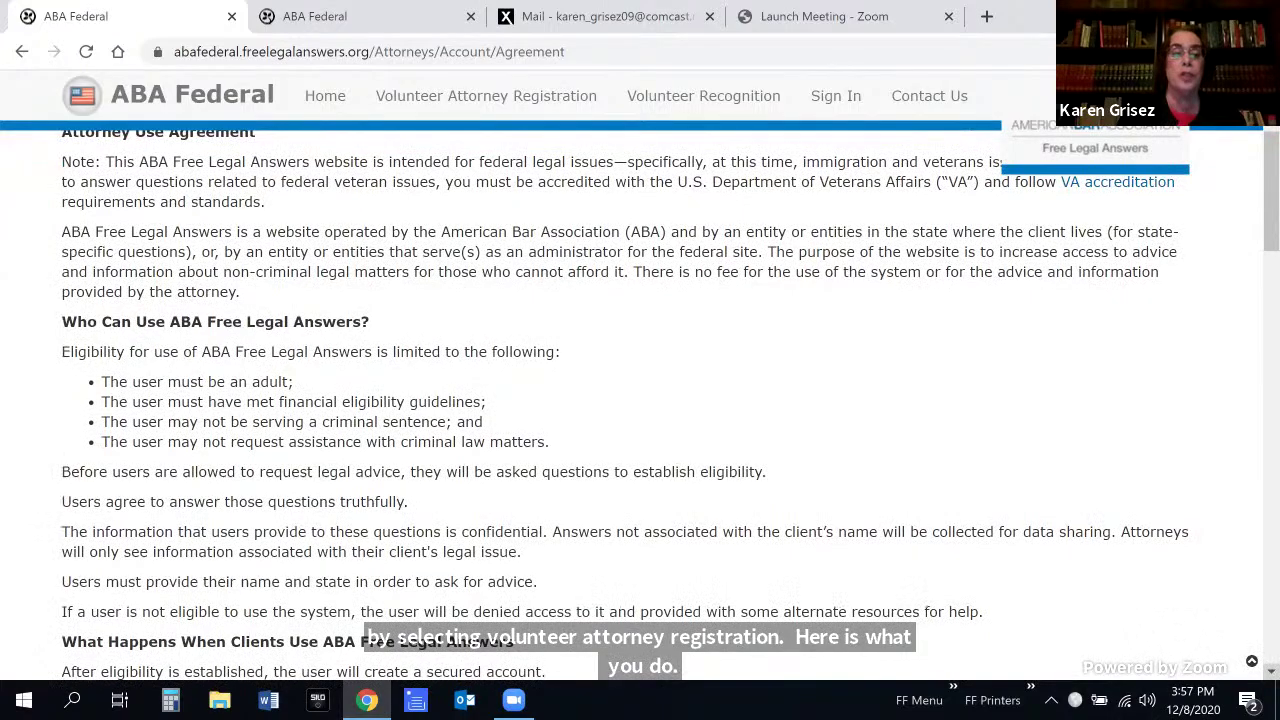
pyautogui.scroll(-4, 640, 400)
pyautogui.scroll(-6, 640, 400)
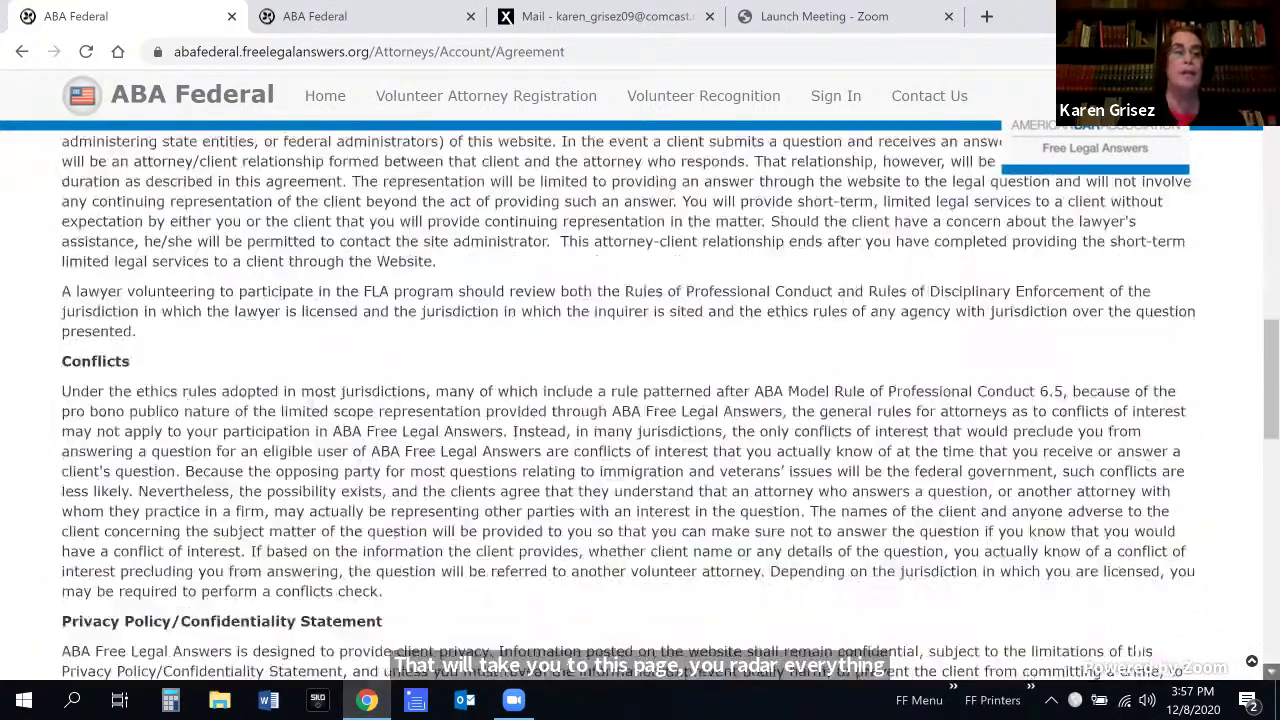
pyautogui.scroll(-6, 640, 400)
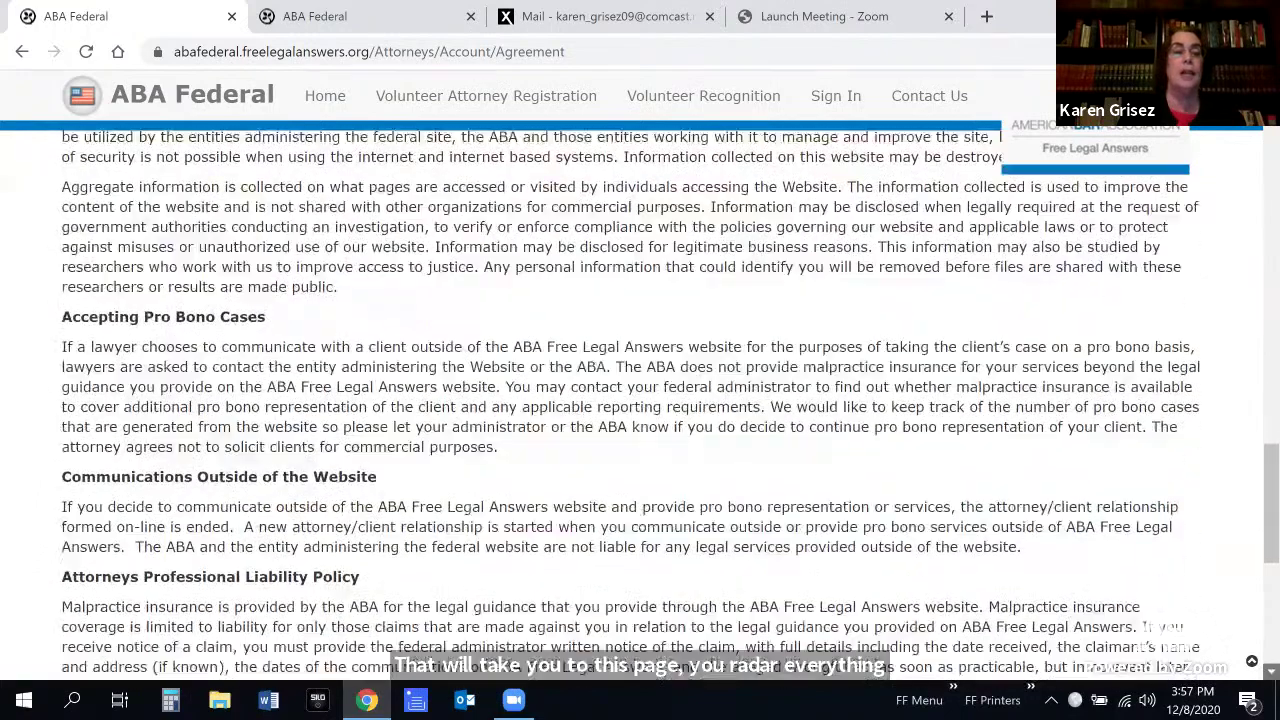
pyautogui.scroll(-3, 640, 400)
pyautogui.scroll(-1, 640, 400)
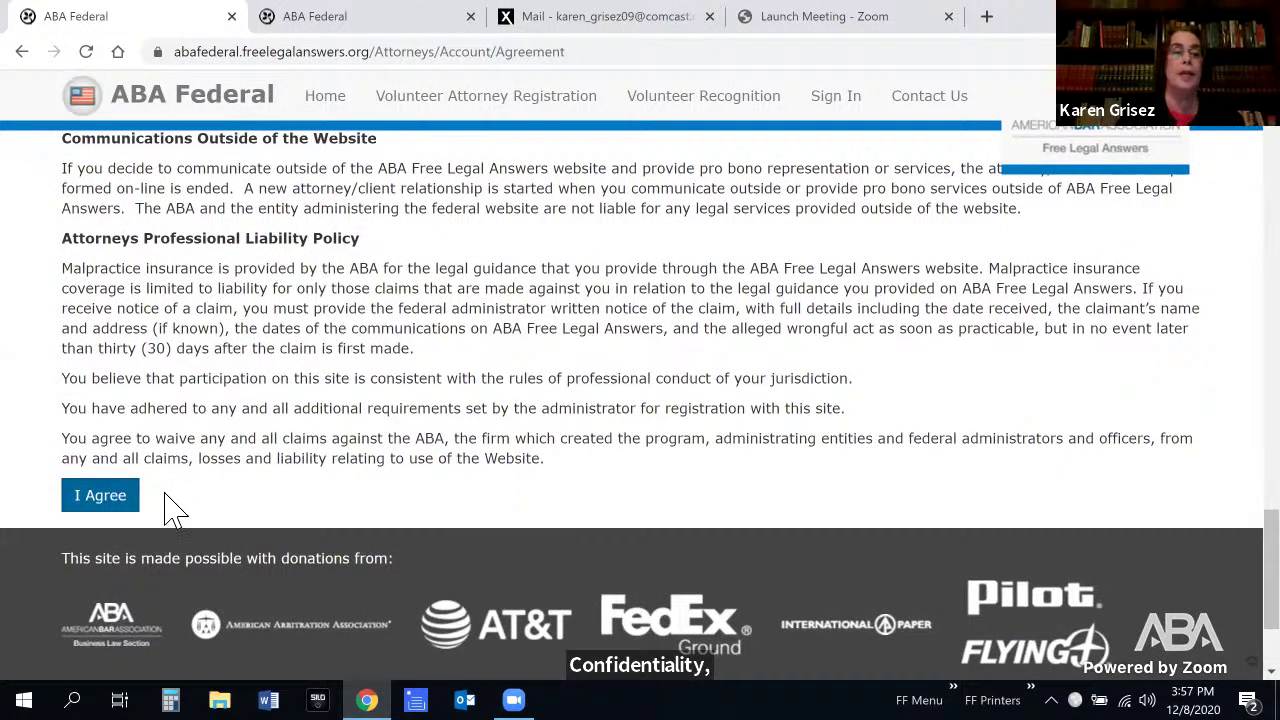
pyautogui.click(103, 504)
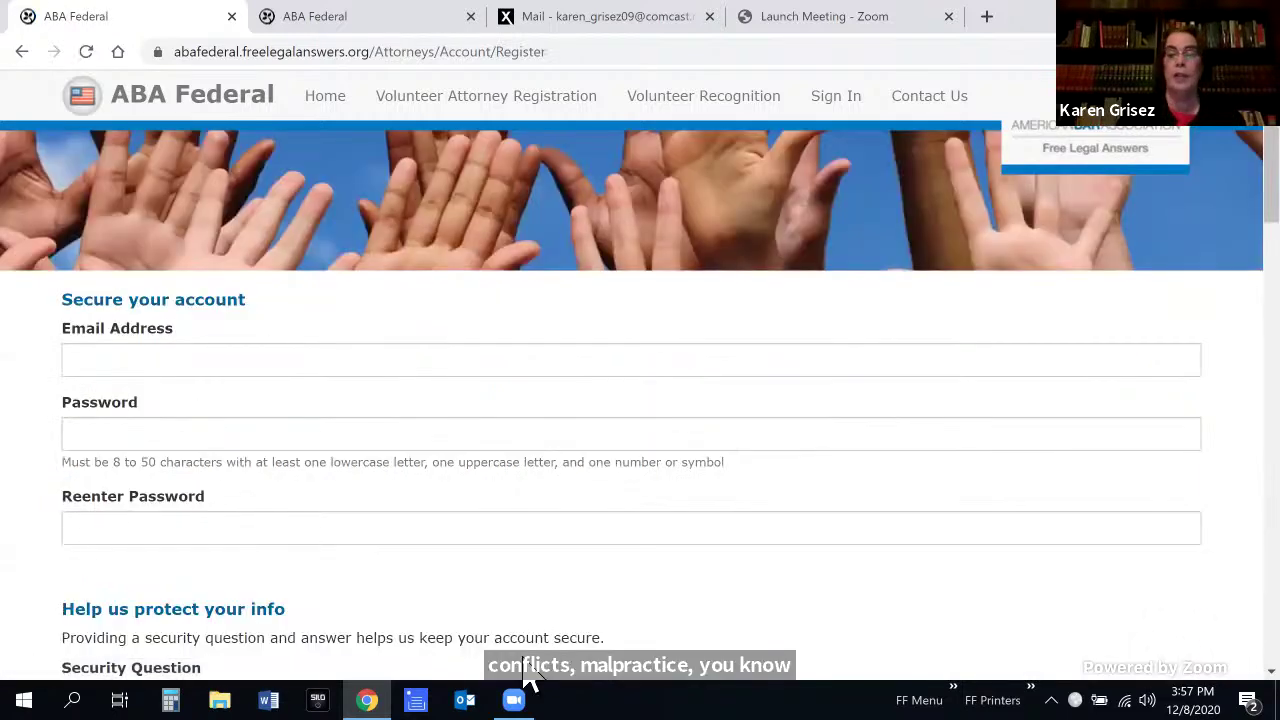
# Enter the attorney's e-mail address, then type the account password and re-enter it
pyautogui.click(140, 366)
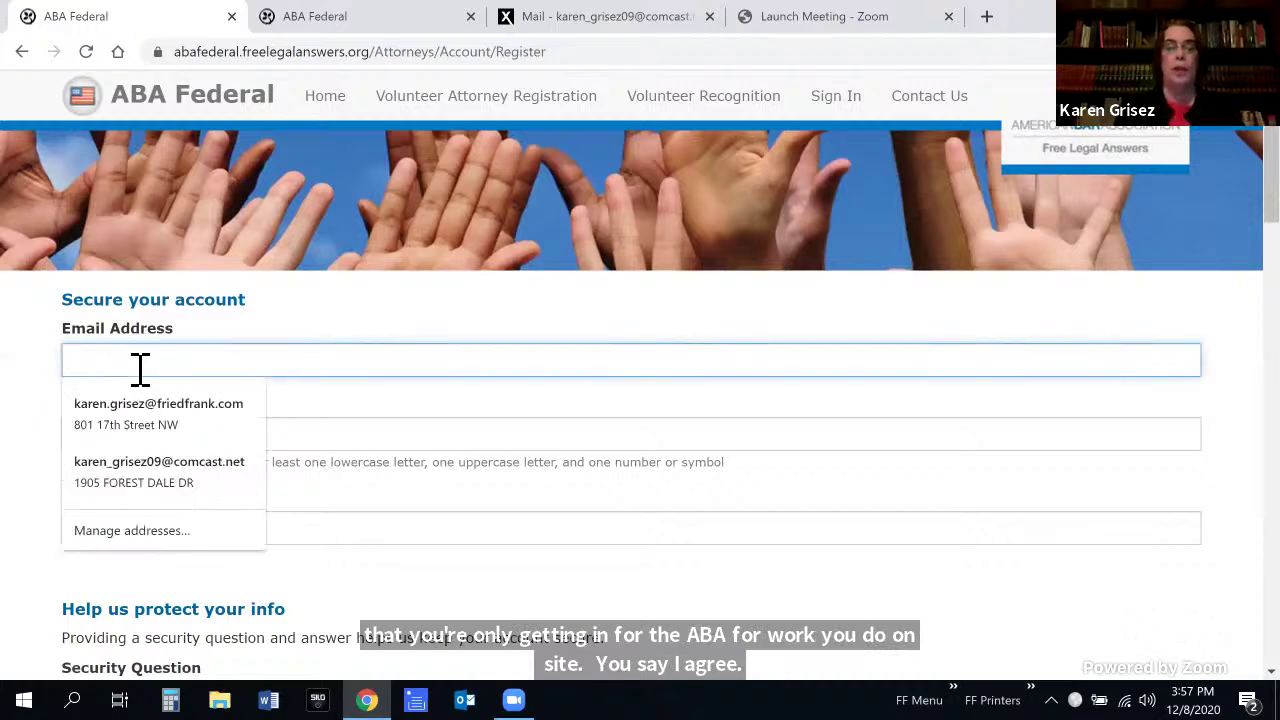
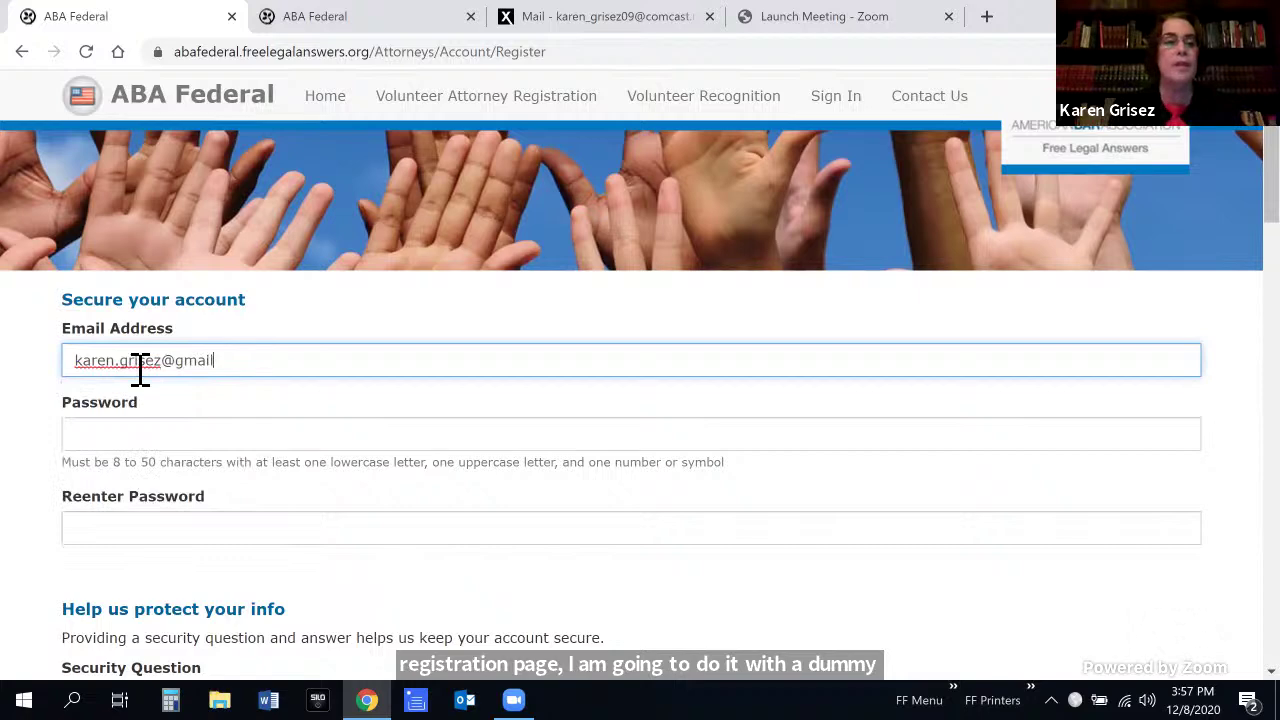
pyautogui.click(132, 440)
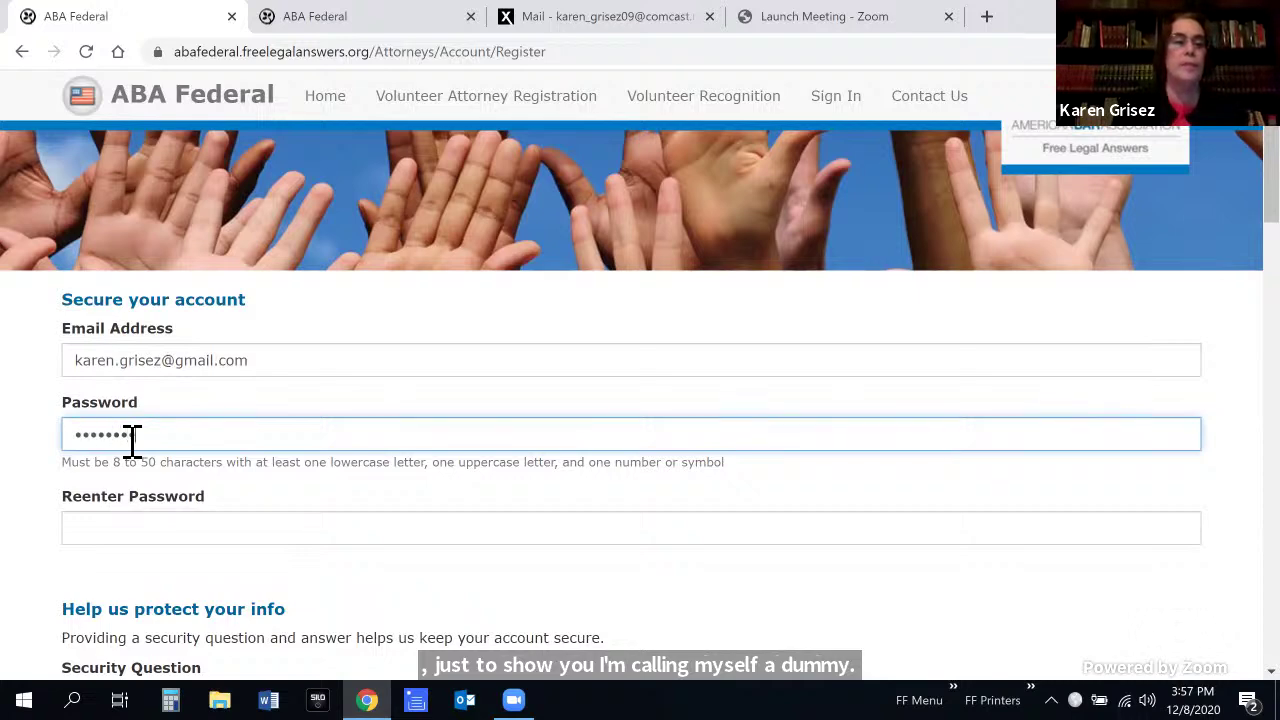
pyautogui.write('••••••••••••')
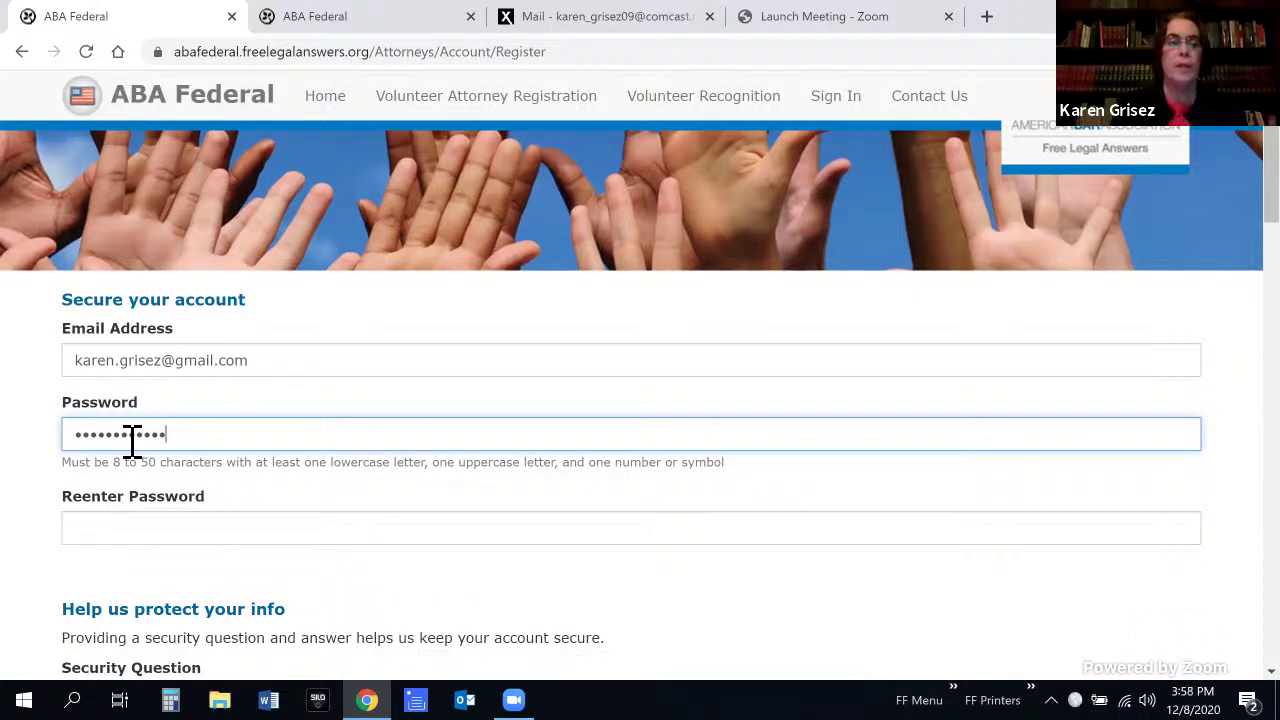
pyautogui.click(134, 545)
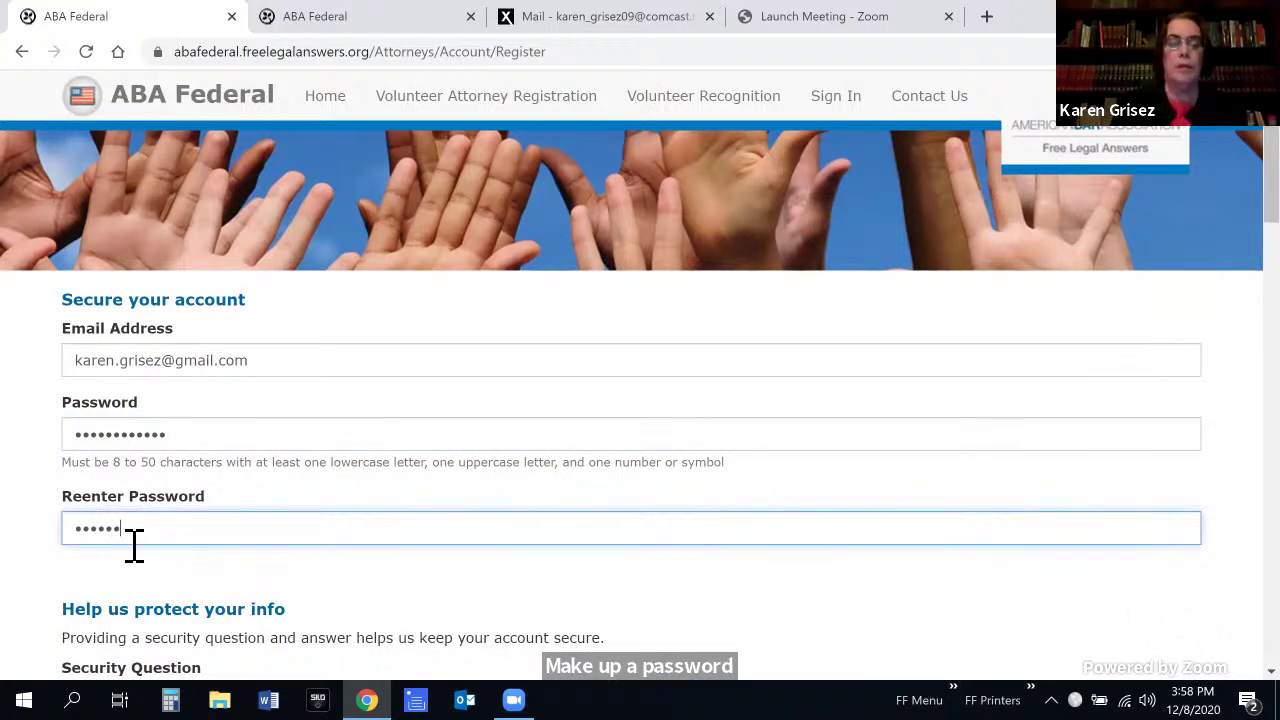
pyautogui.write('••••••••••')
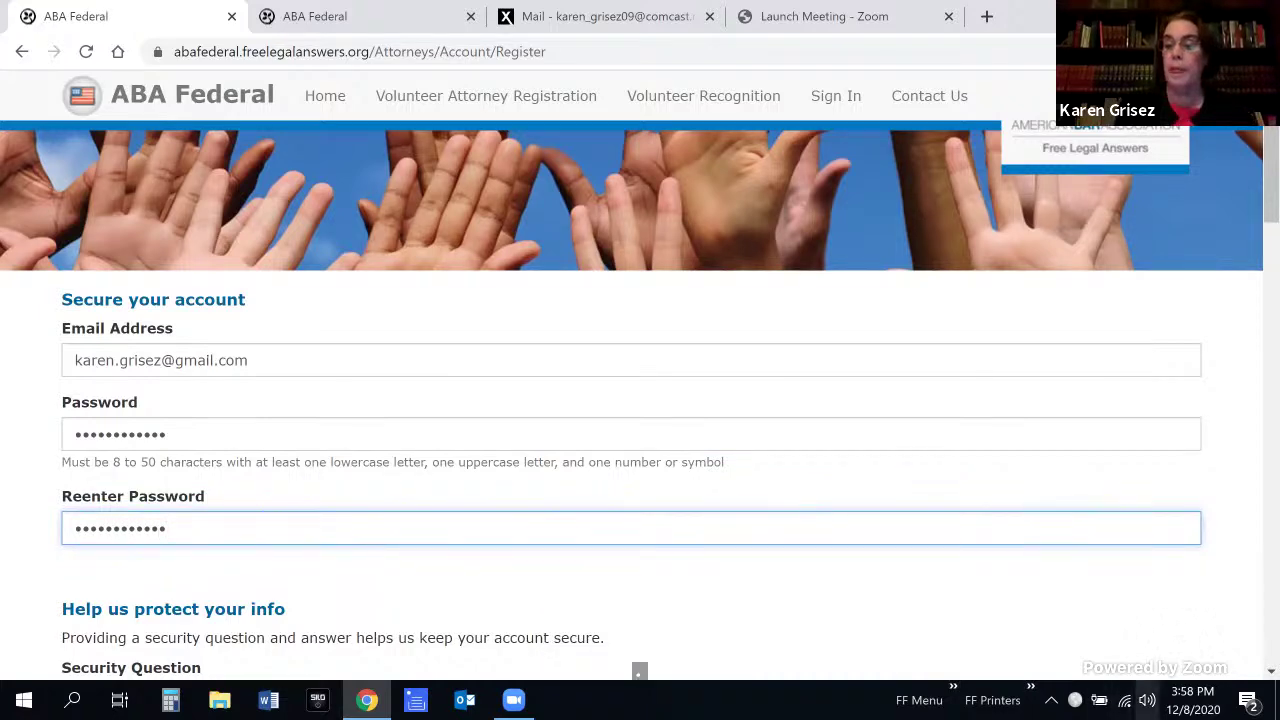
# Choose the mother's maiden name security question and type the security answer
pyautogui.scroll(-3, 639, 672)
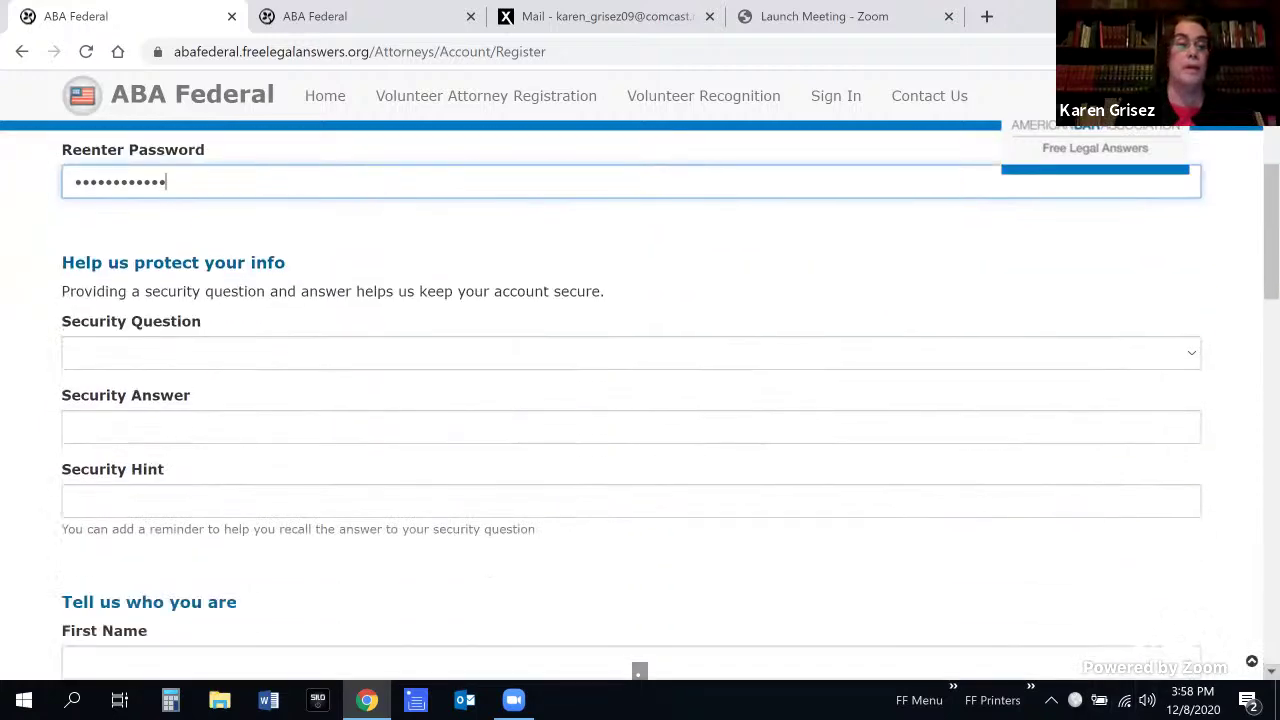
pyautogui.scroll(-1, 639, 672)
pyautogui.click(1020, 365)
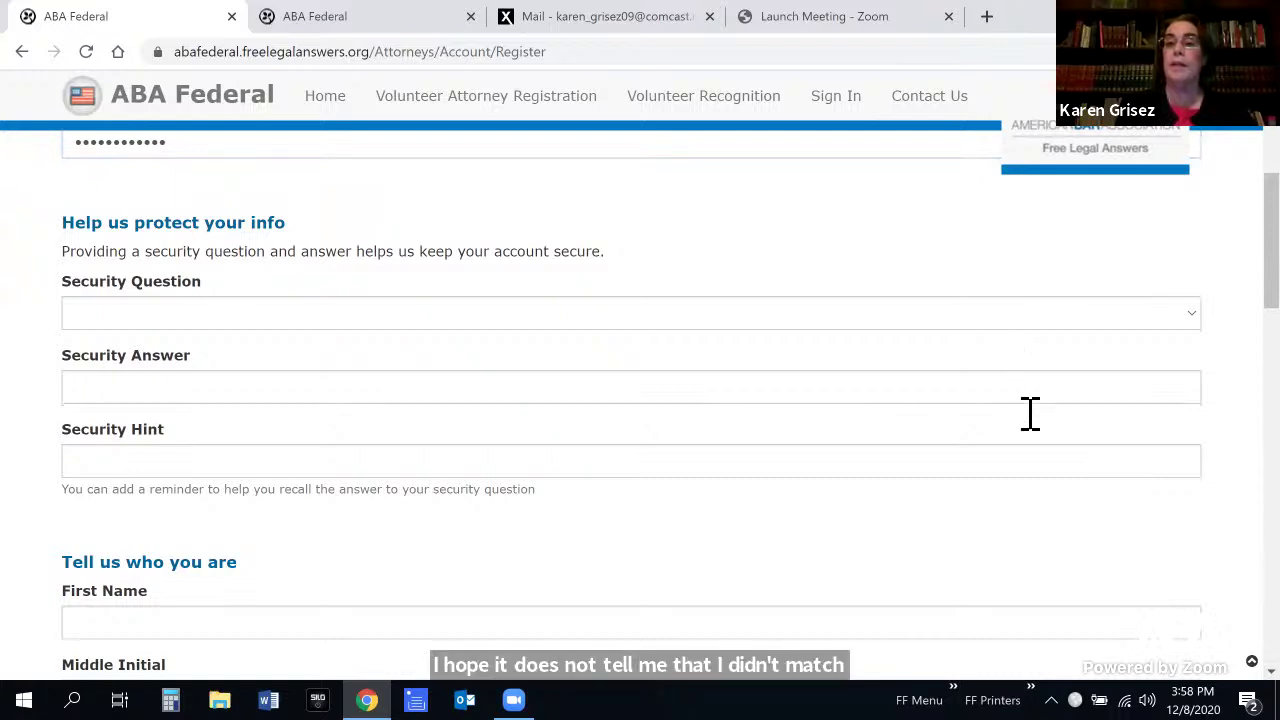
pyautogui.click(1190, 318)
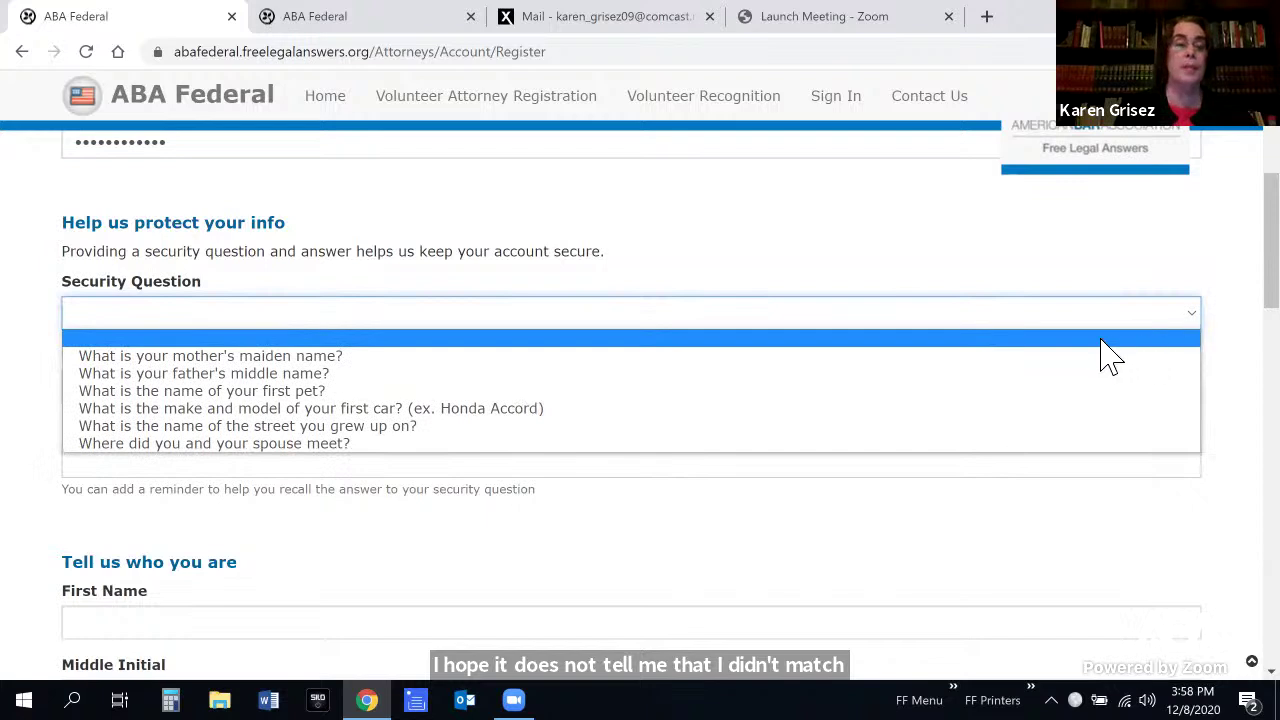
pyautogui.click(1110, 357)
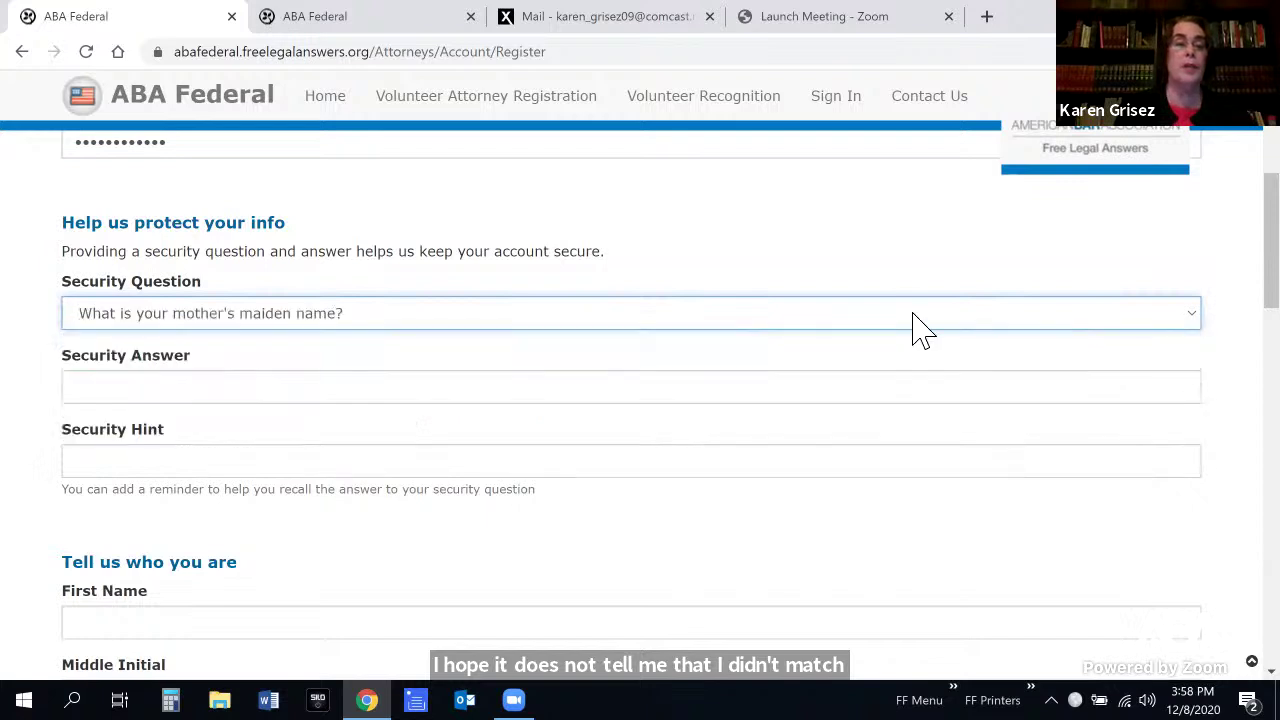
pyautogui.click(622, 398)
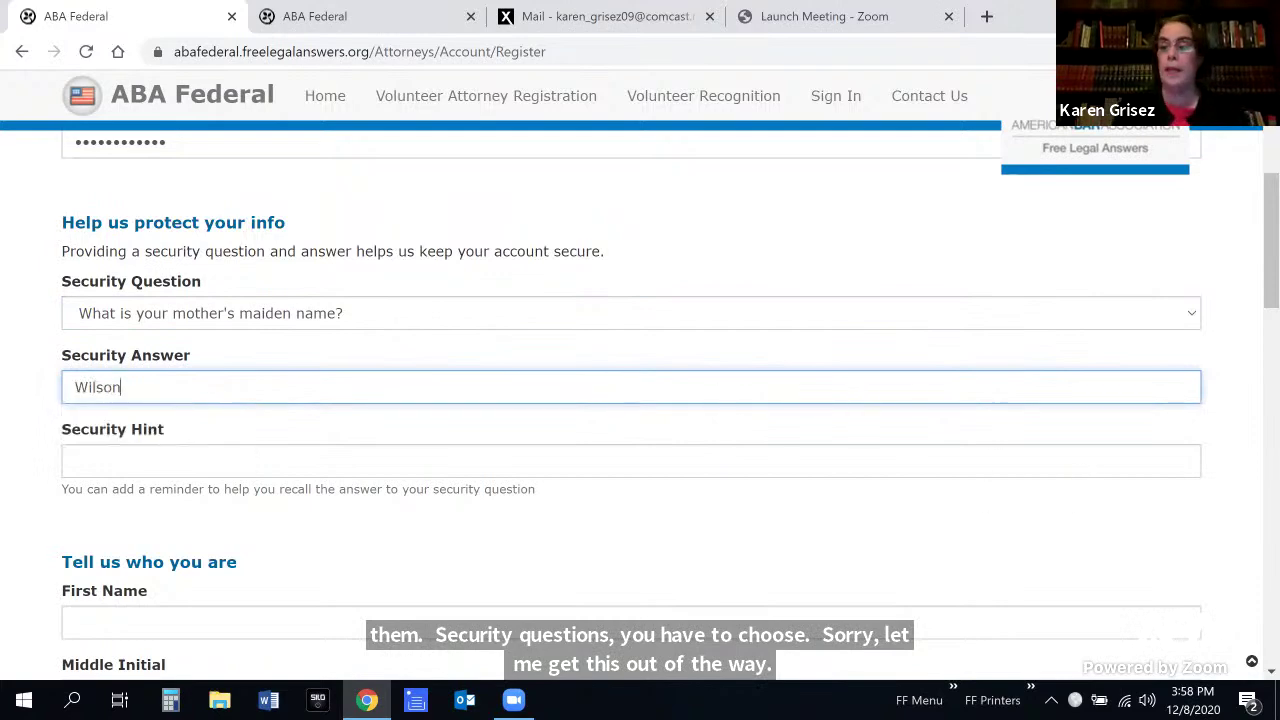
pyautogui.scroll(-3, 778, 398)
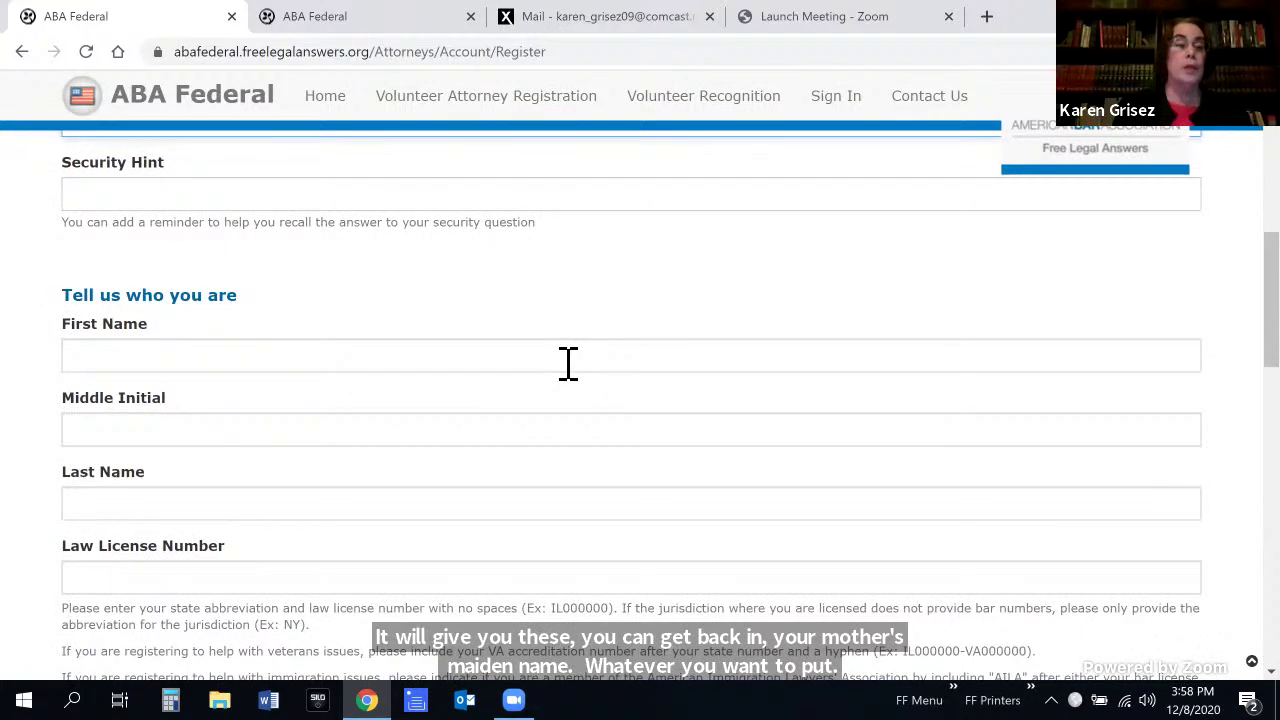
# Enter the attorney's first and last name, then begin a DC-prefixed law license number
pyautogui.click(568, 363)
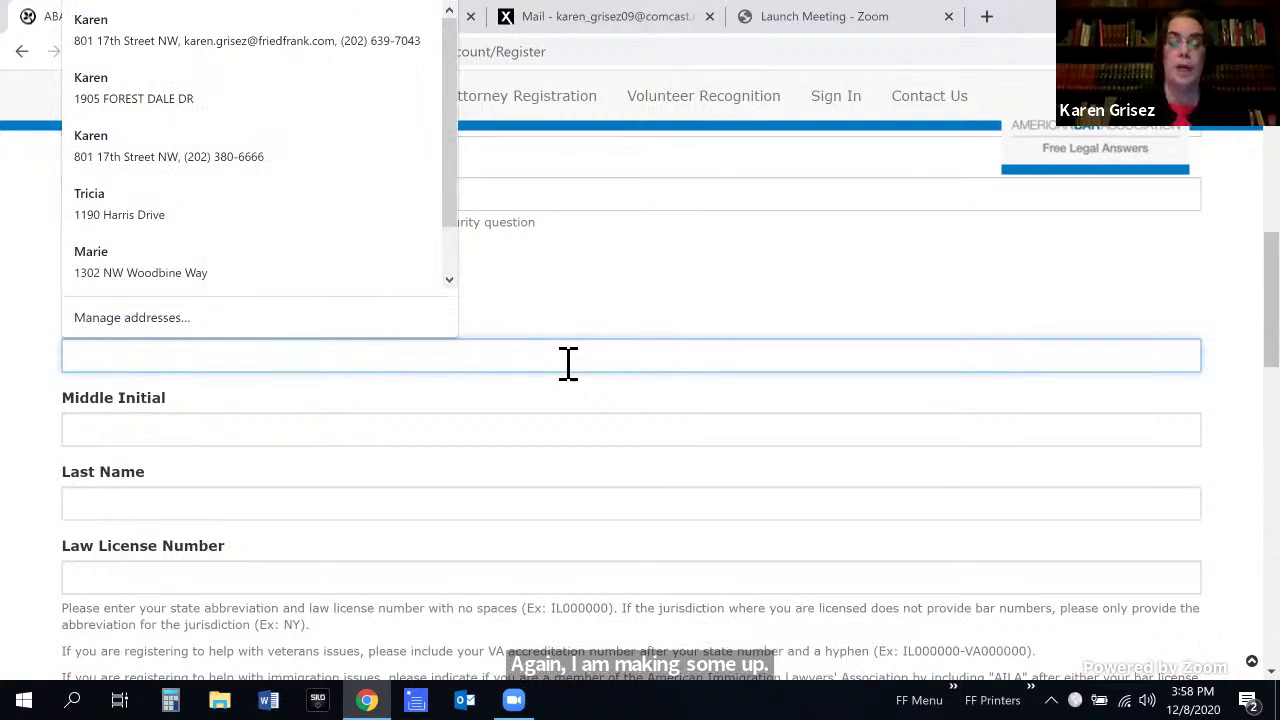
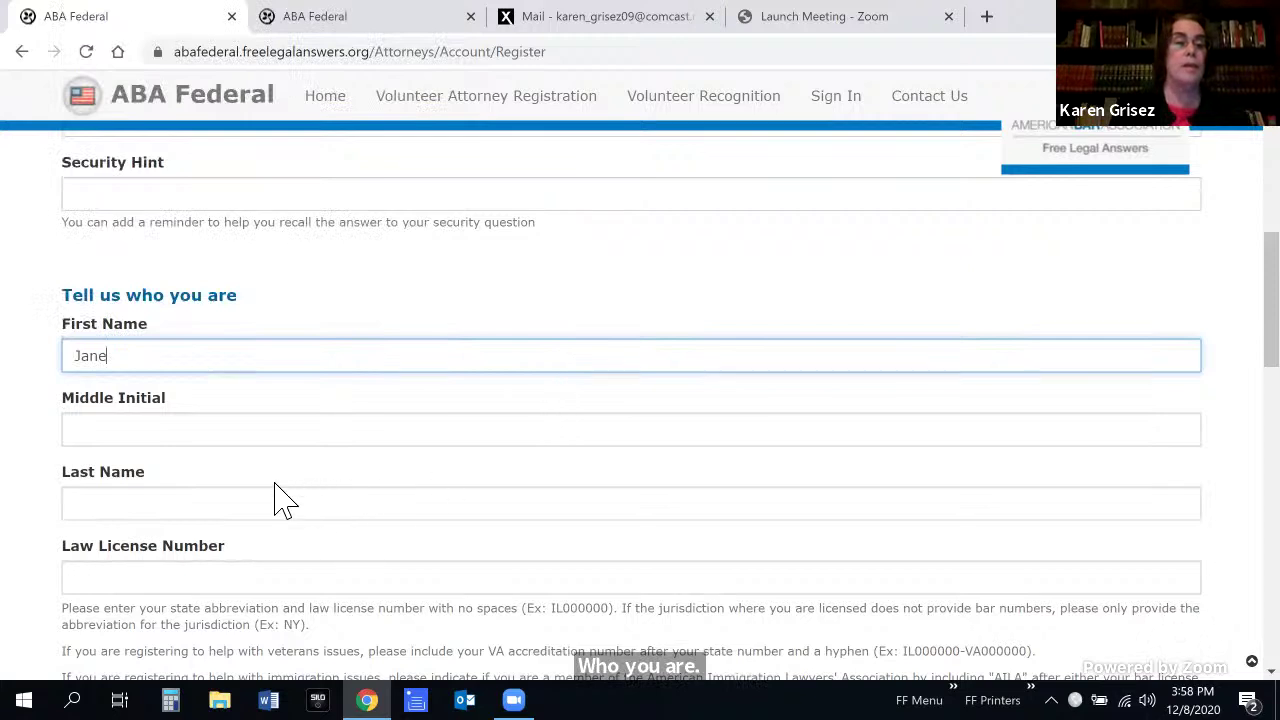
pyautogui.scroll(1, 258, 535)
pyautogui.scroll(-1, 258, 543)
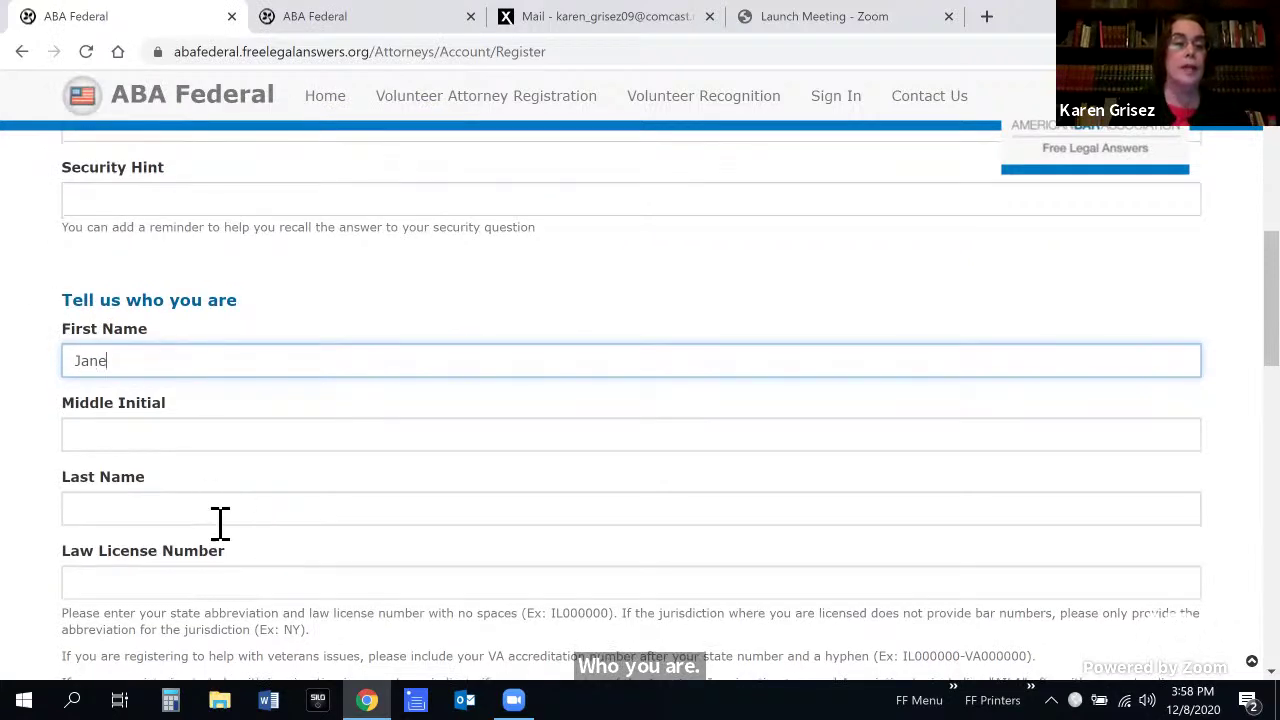
pyautogui.click(220, 520)
pyautogui.moveTo(140, 615); pyautogui.dragTo(837, 591)
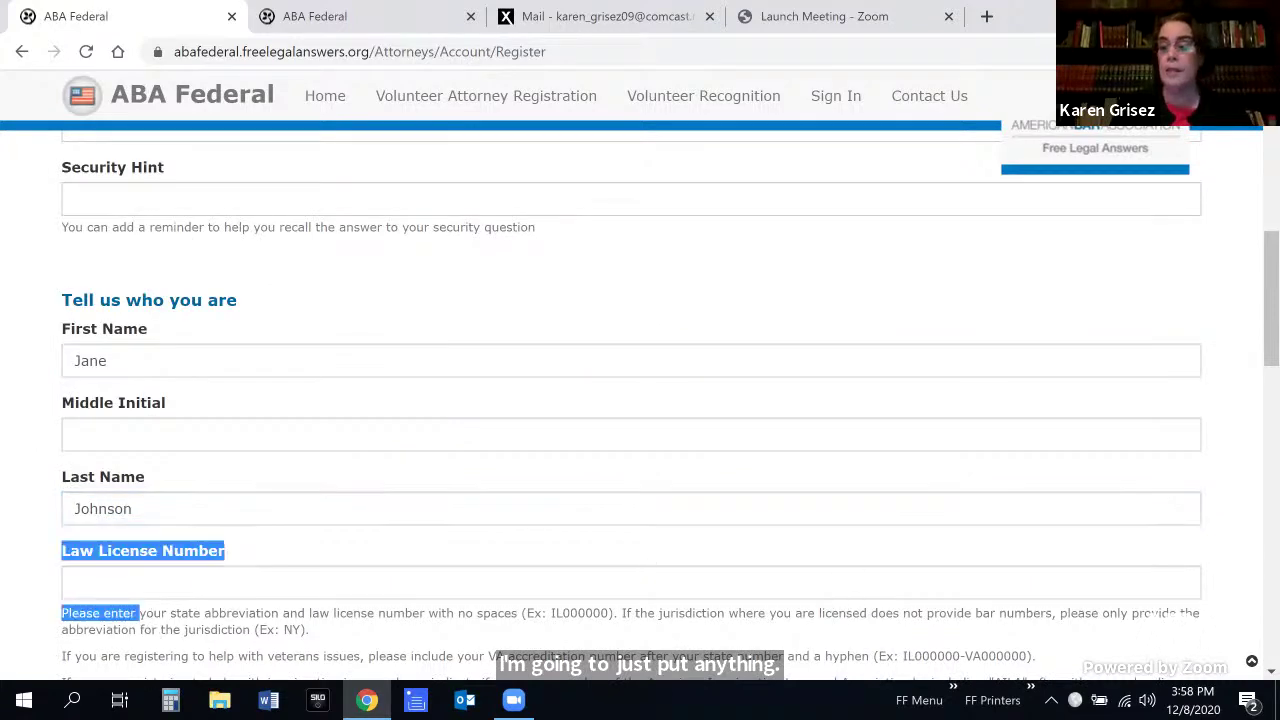
pyautogui.scroll(-2, 640, 400)
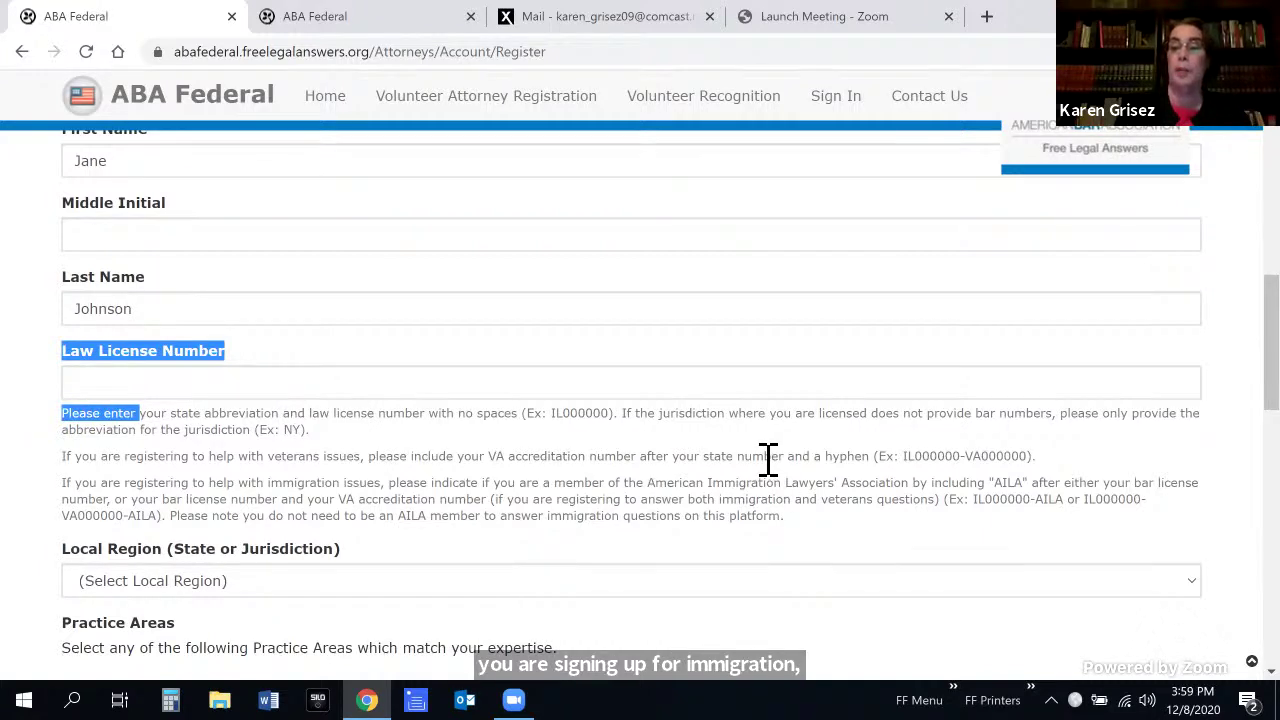
pyautogui.click(116, 384)
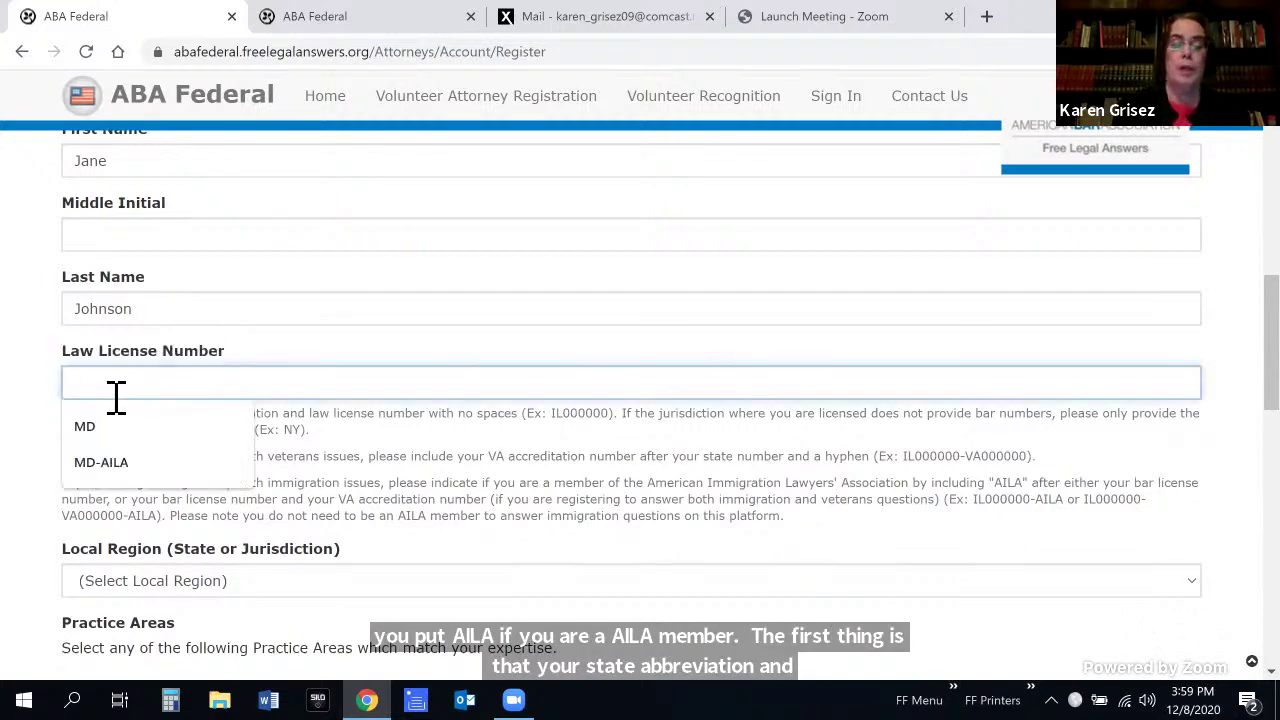
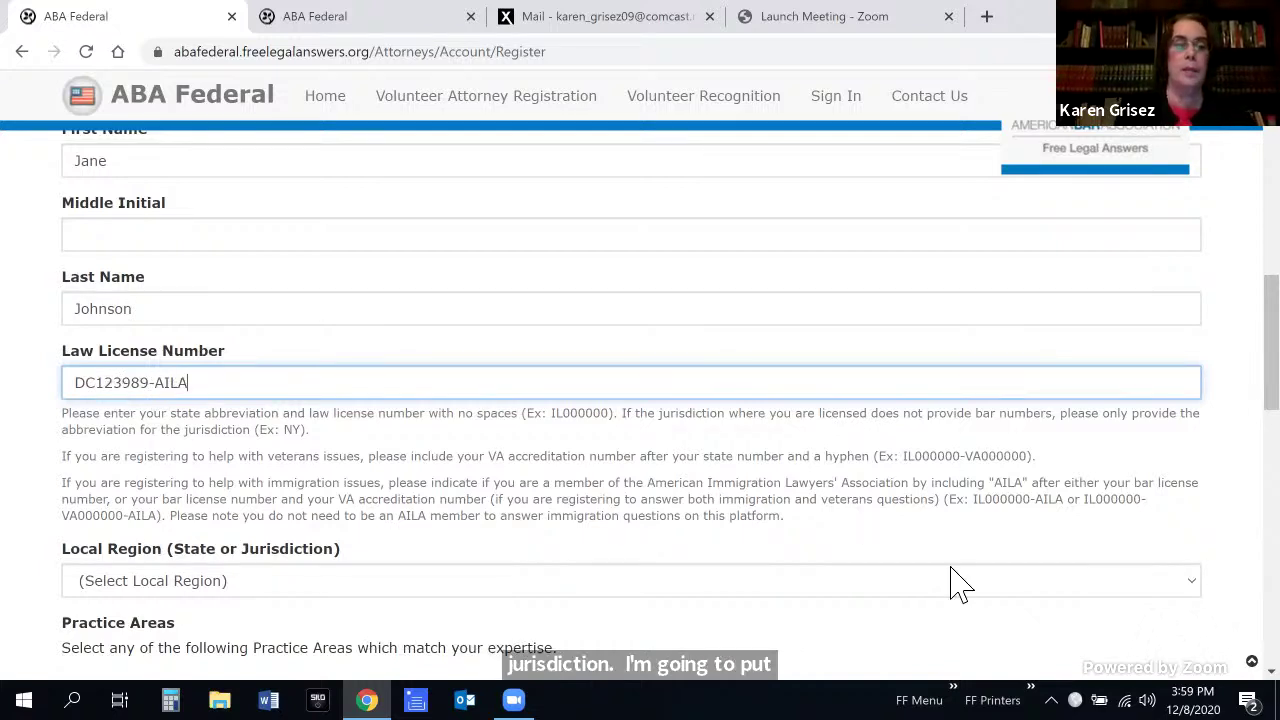
# Set the Local Region to District of Columbia and tick Immigration as the practice area
pyautogui.scroll(-2, 1194, 500)
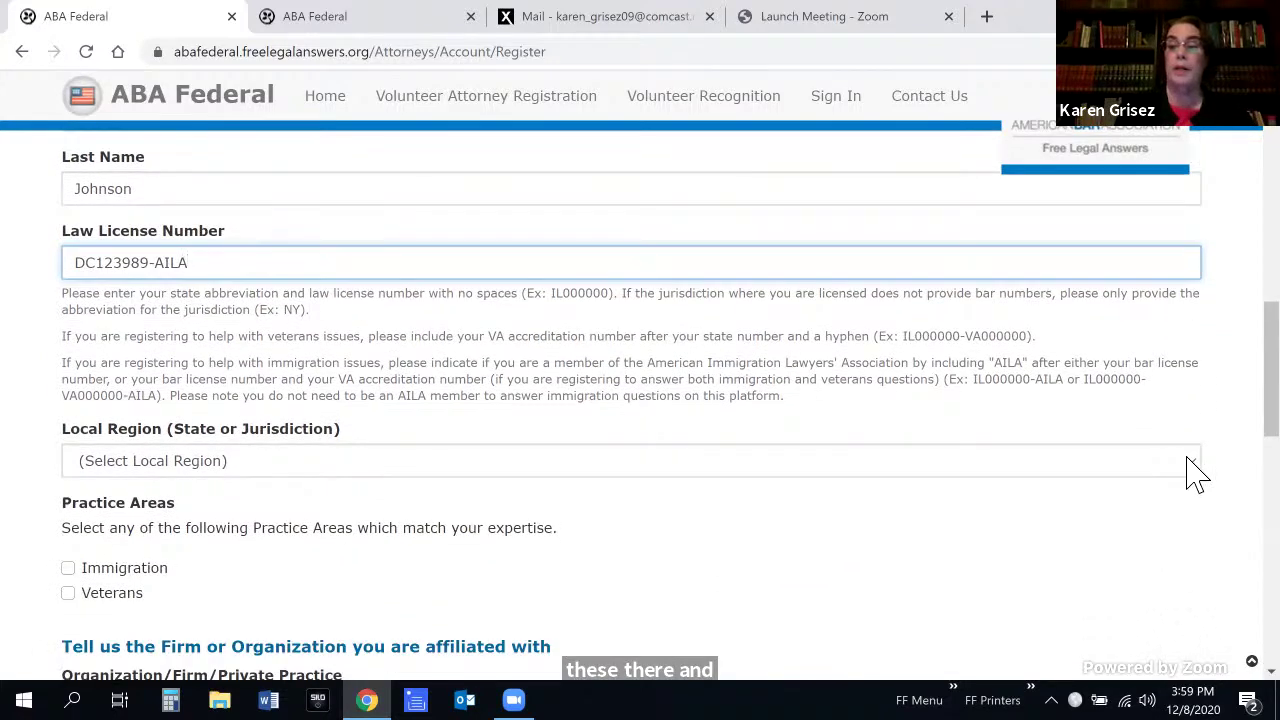
pyautogui.click(1188, 461)
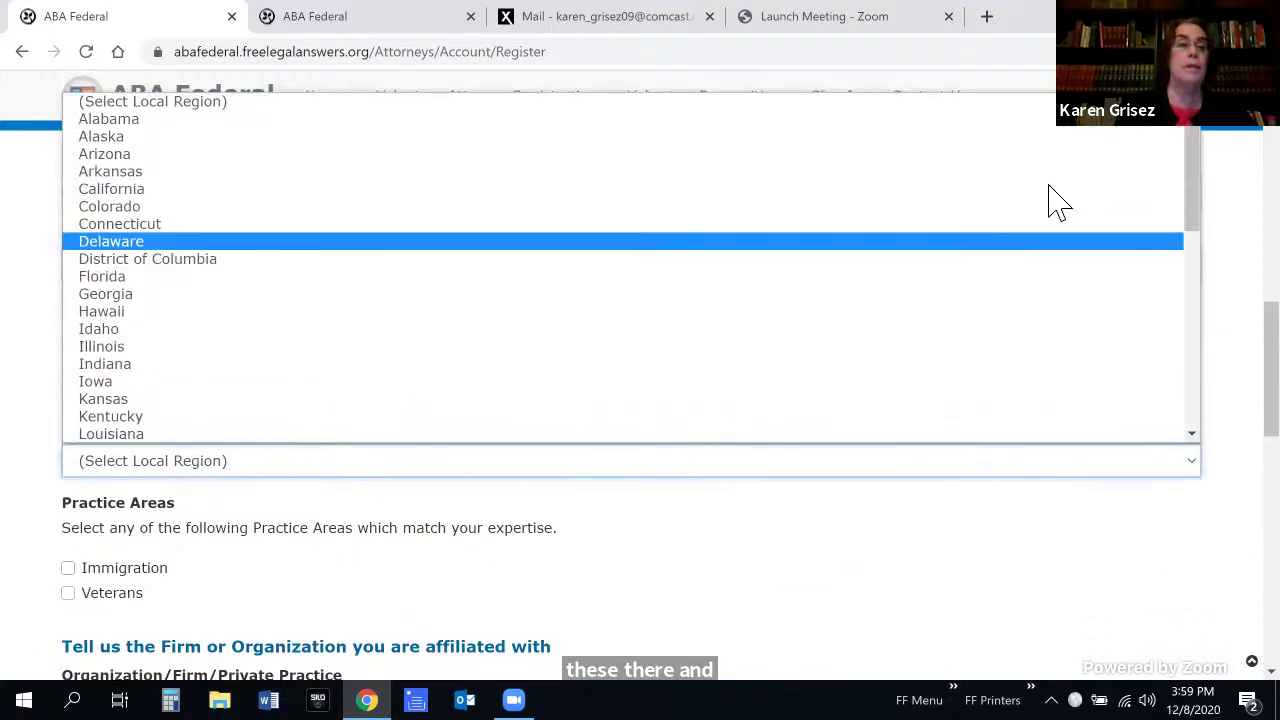
pyautogui.click(1042, 264)
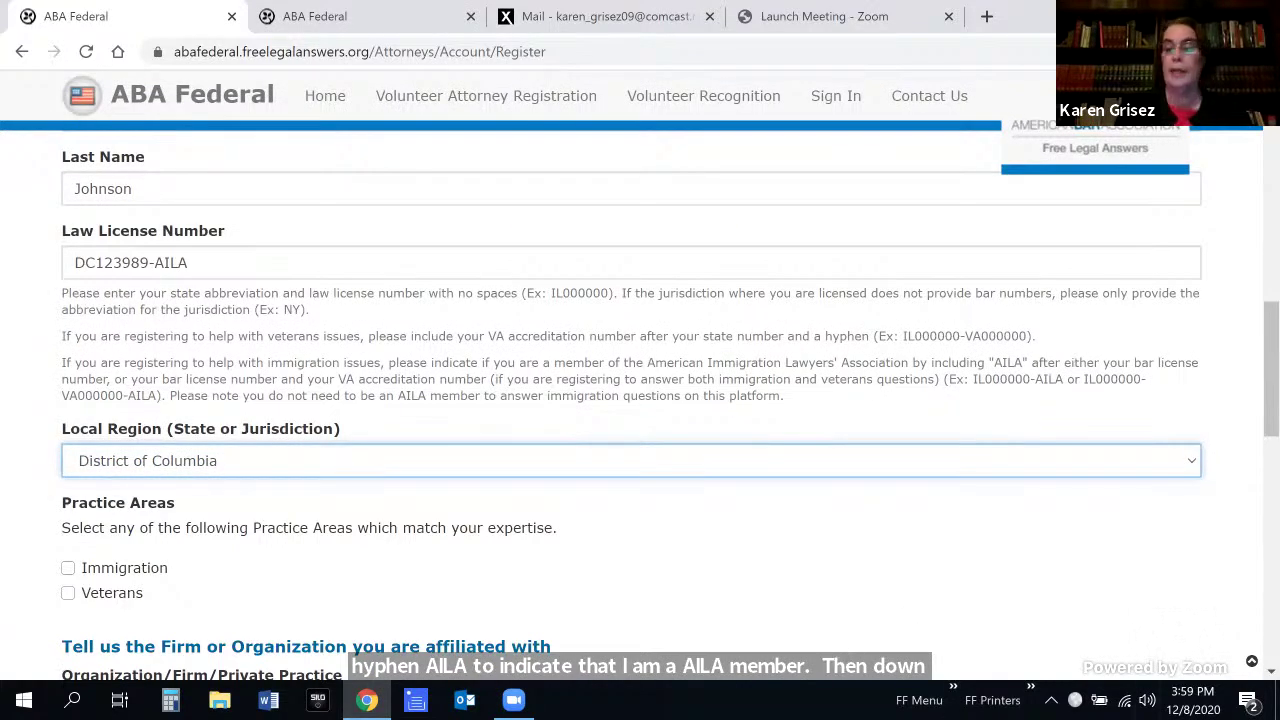
pyautogui.scroll(-2, 494, 595)
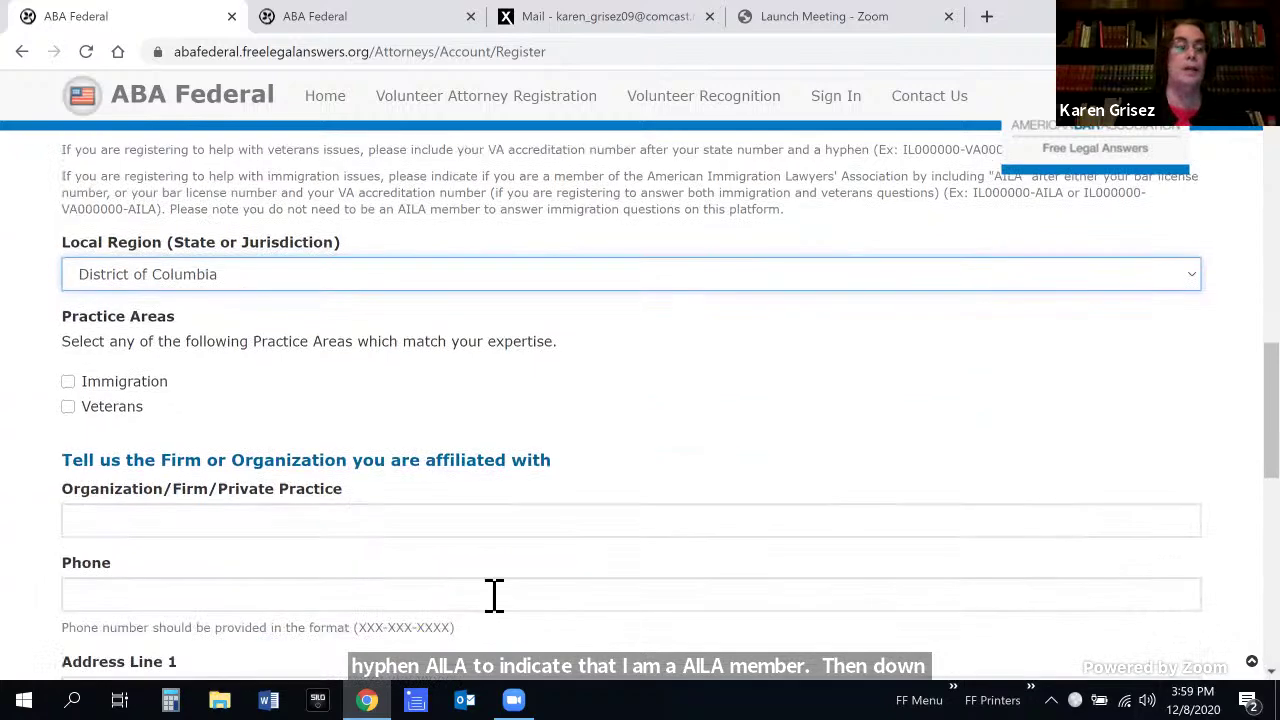
pyautogui.click(72, 386)
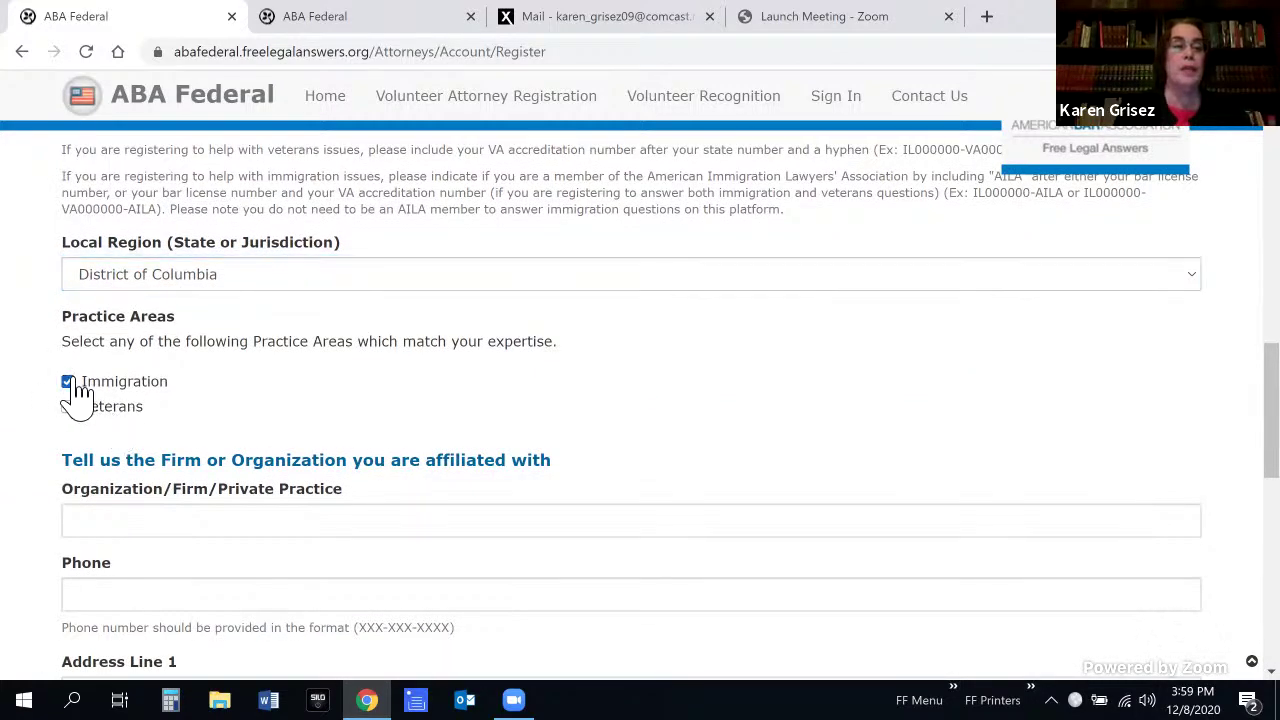
# Autofill the Fried Frank LLP organization details, phone, state, city, suite and ZIP
pyautogui.click(178, 520)
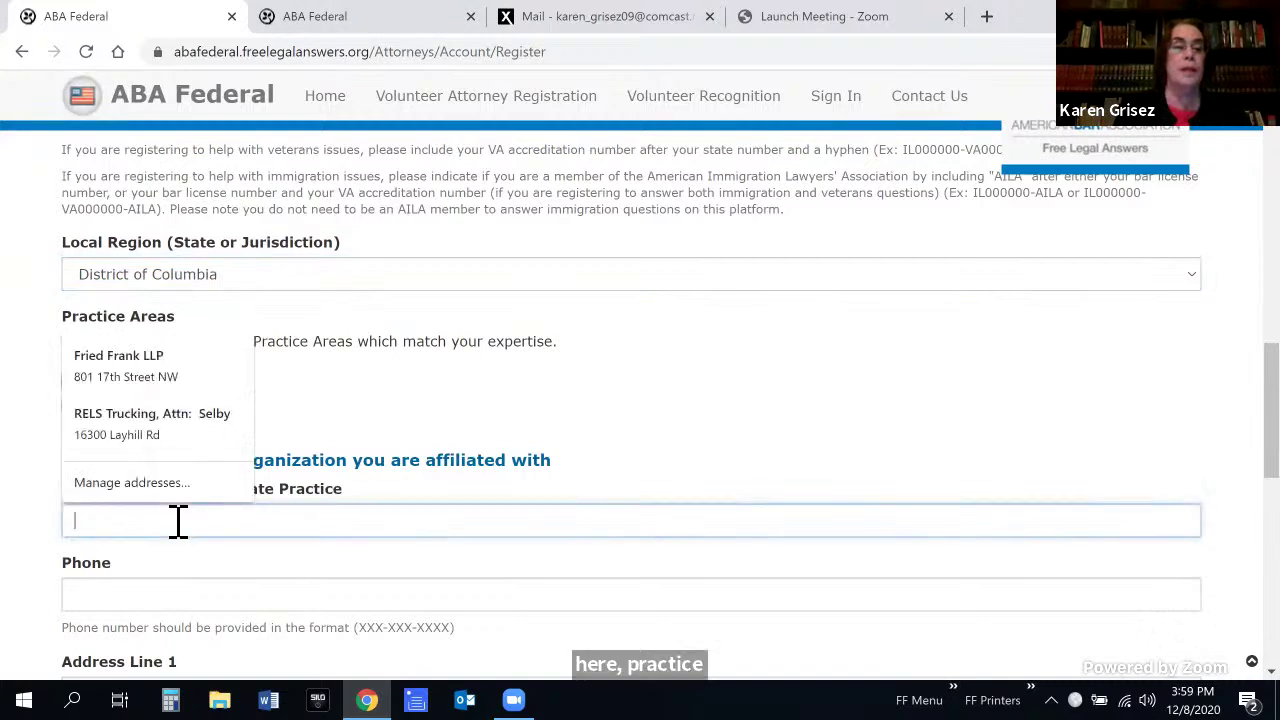
pyautogui.click(168, 385)
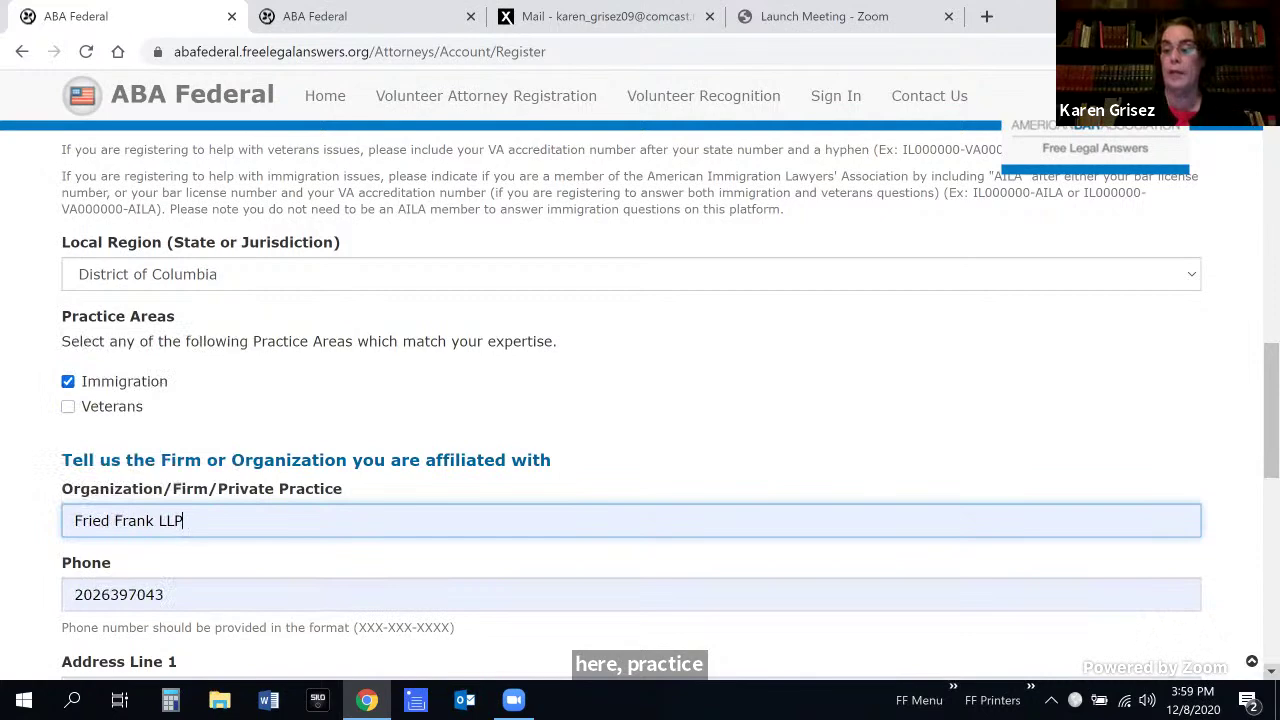
pyautogui.scroll(-3, 640, 400)
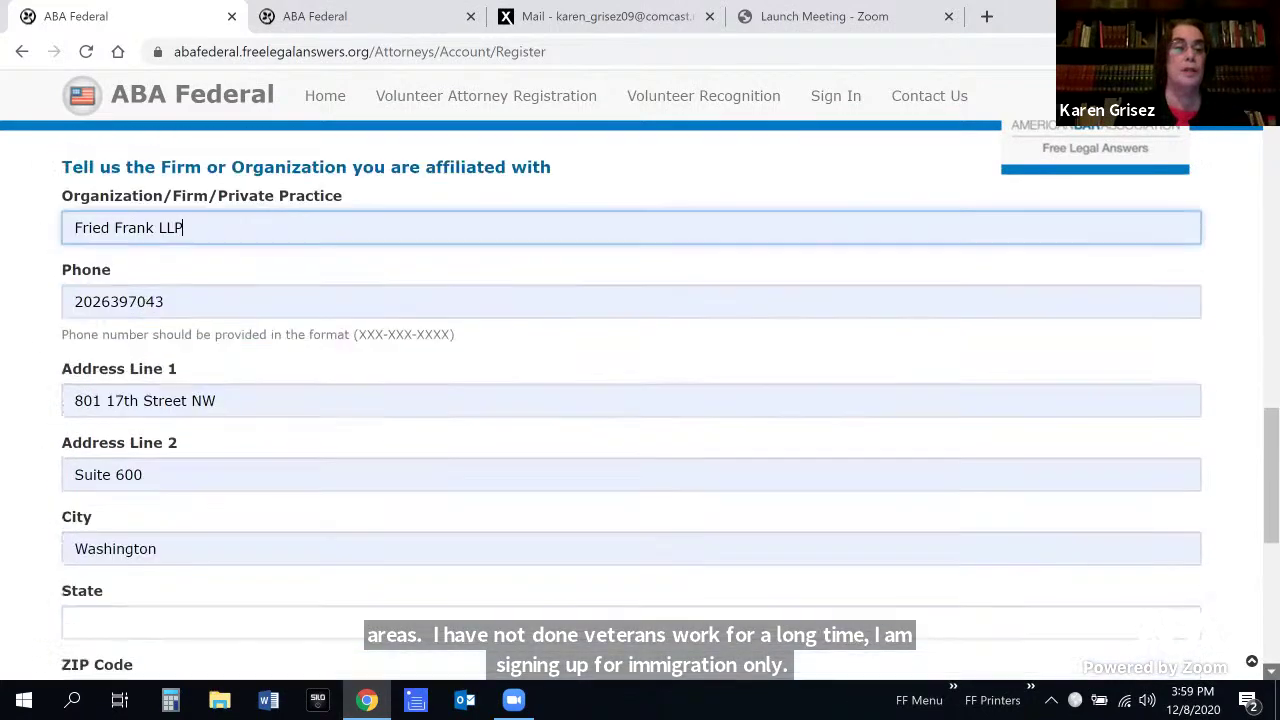
pyautogui.scroll(-4, 640, 400)
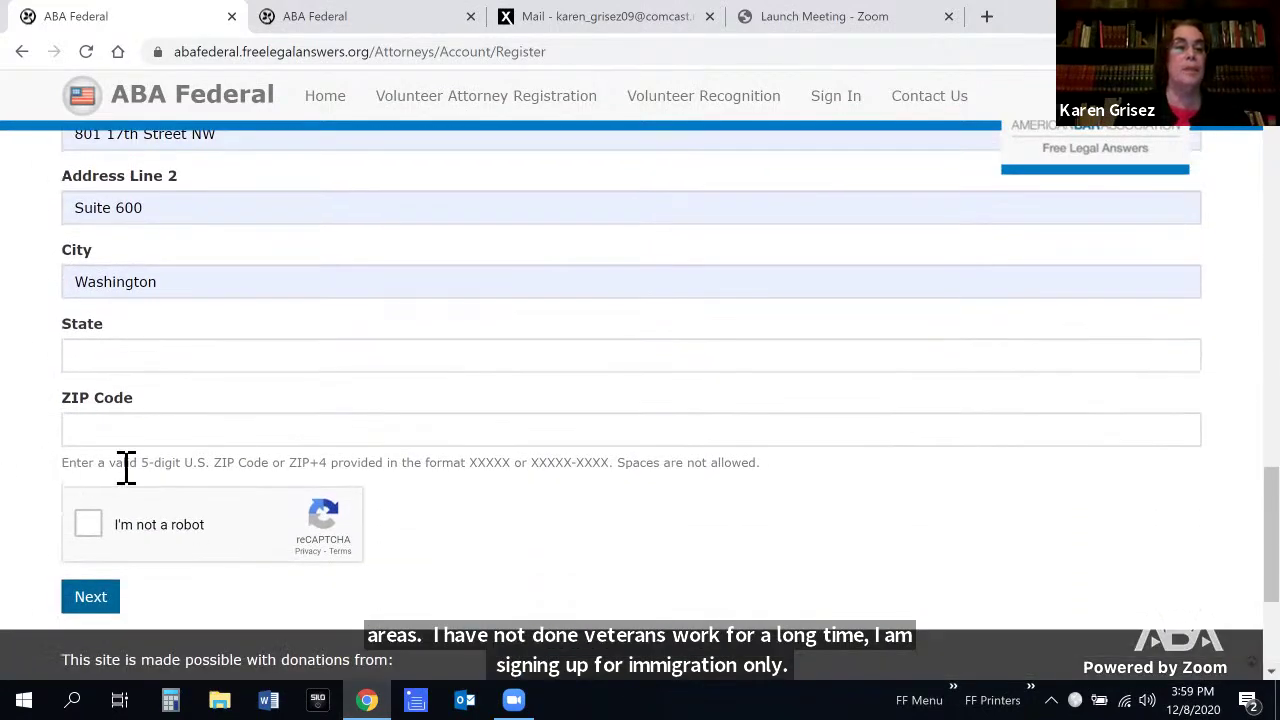
pyautogui.click(129, 367)
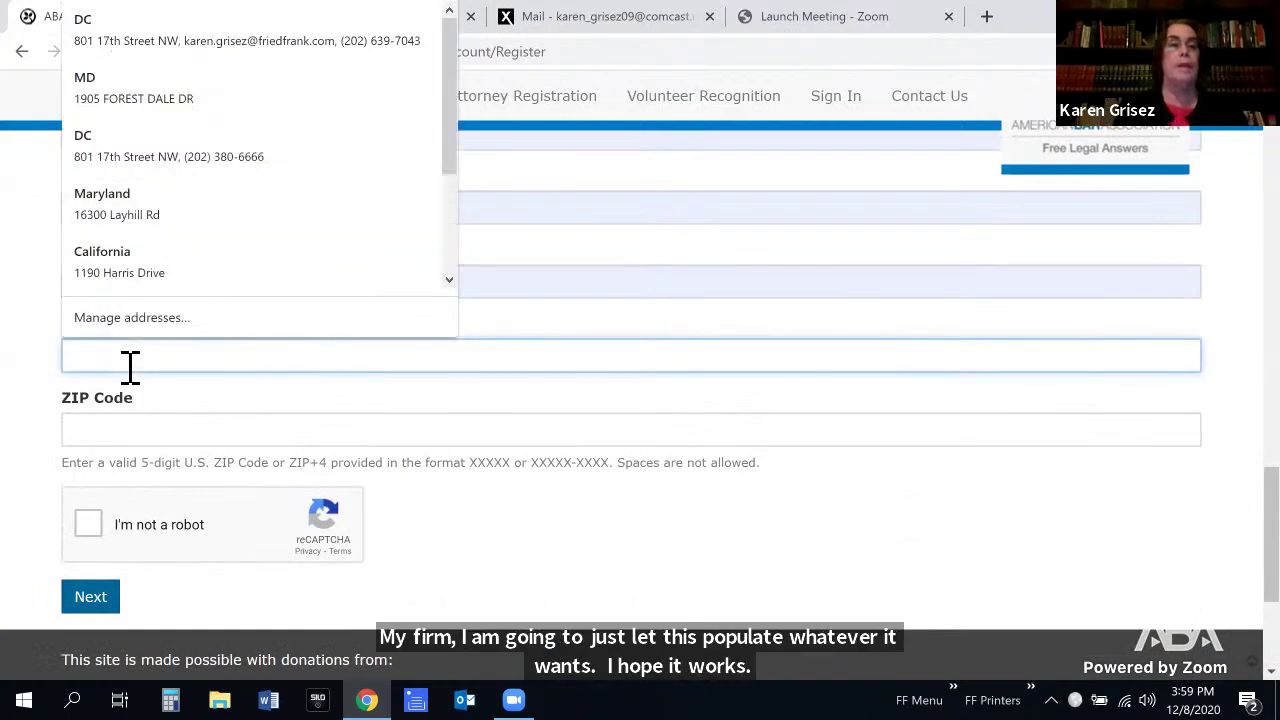
pyautogui.click(175, 156)
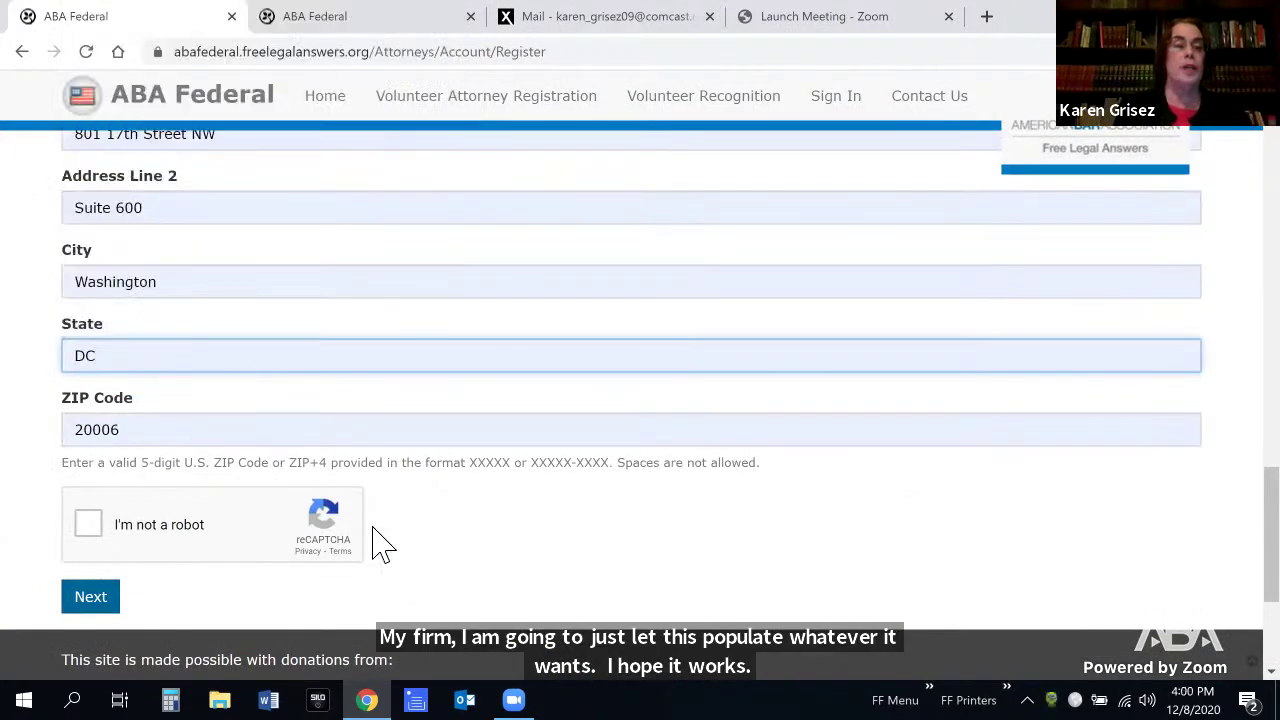
# Pass the 'I'm not a robot' bridge and traffic-light challenges, then submit the registration form
pyautogui.click(90, 522)
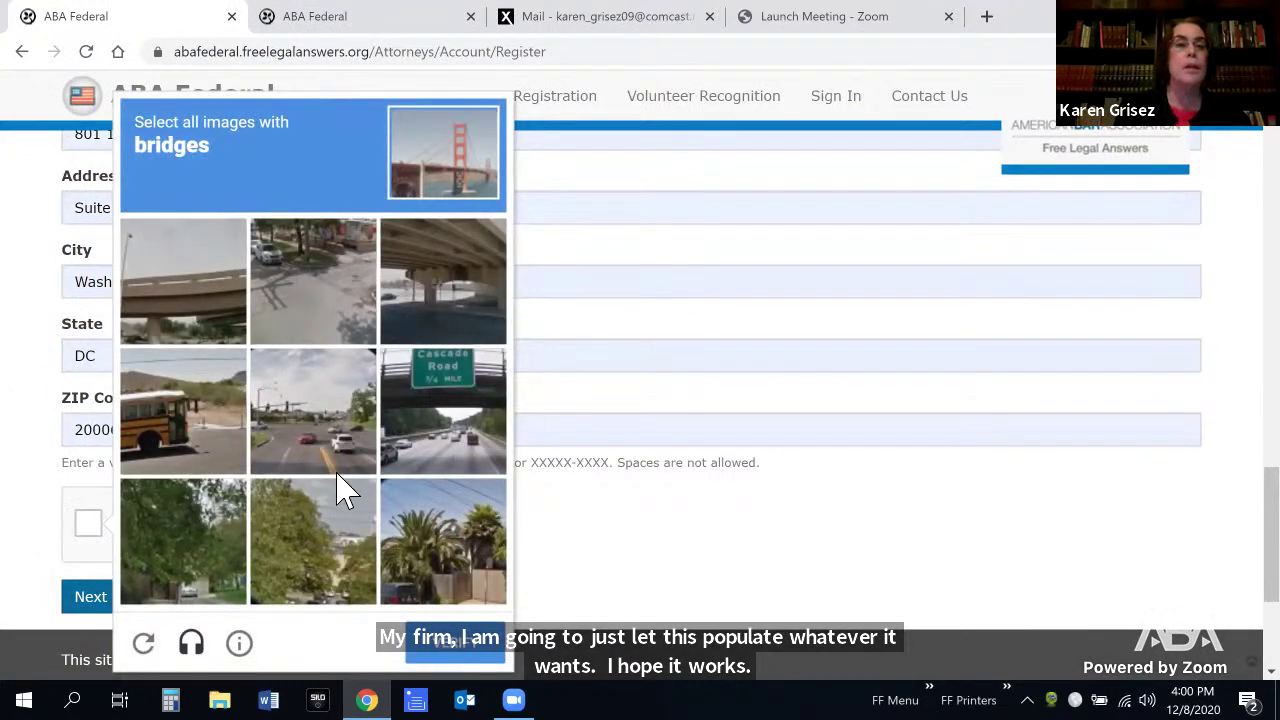
pyautogui.click(200, 320)
pyautogui.click(438, 292)
pyautogui.click(315, 282)
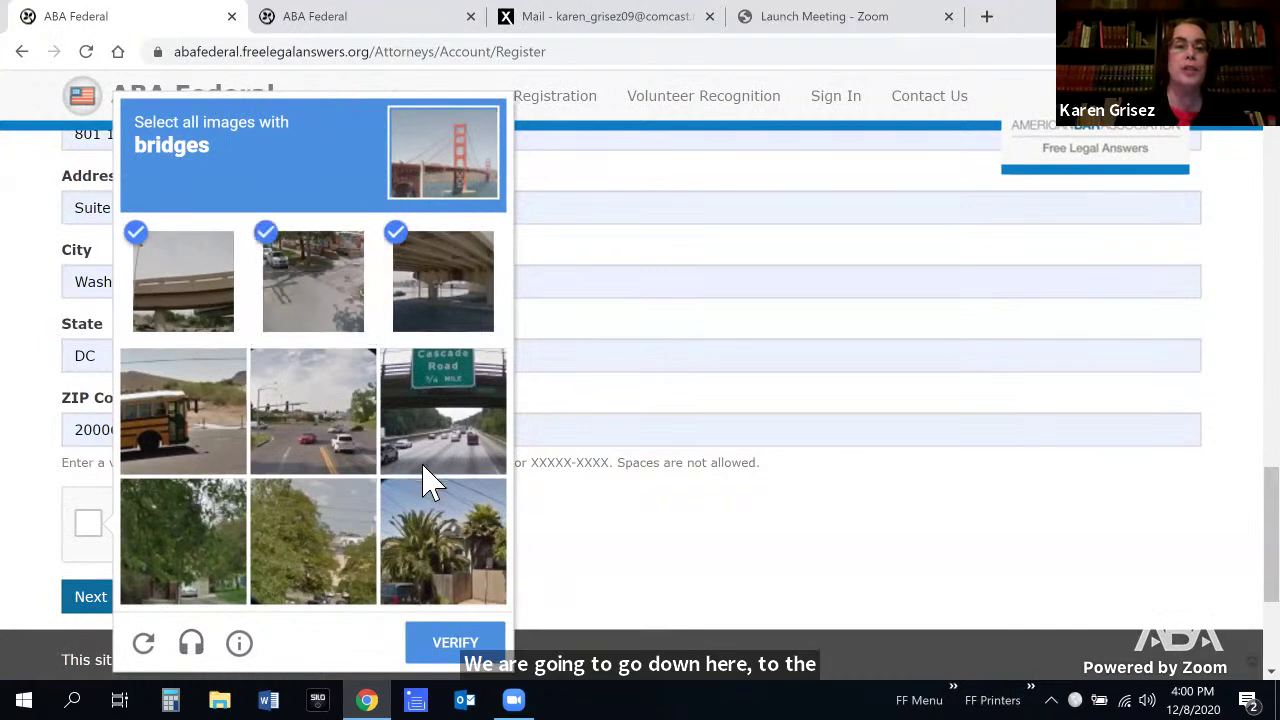
pyautogui.click(458, 422)
pyautogui.click(455, 642)
pyautogui.click(271, 318)
pyautogui.click(292, 278)
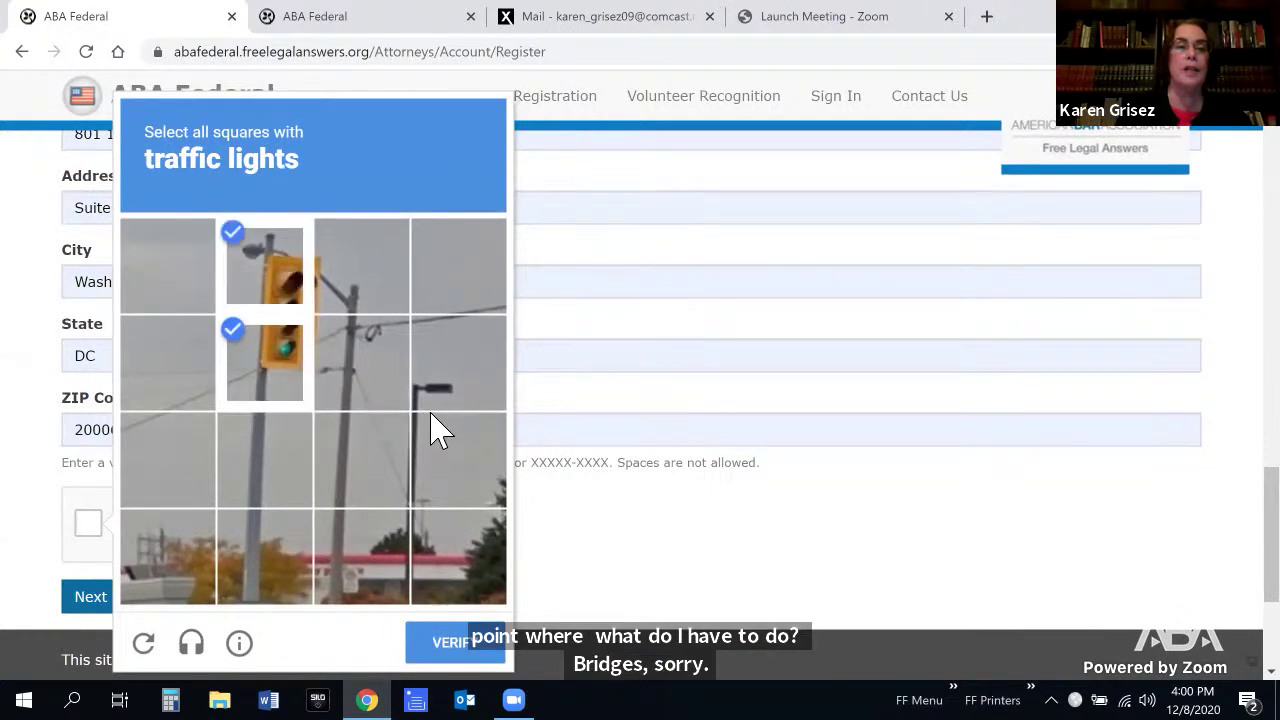
pyautogui.click(455, 642)
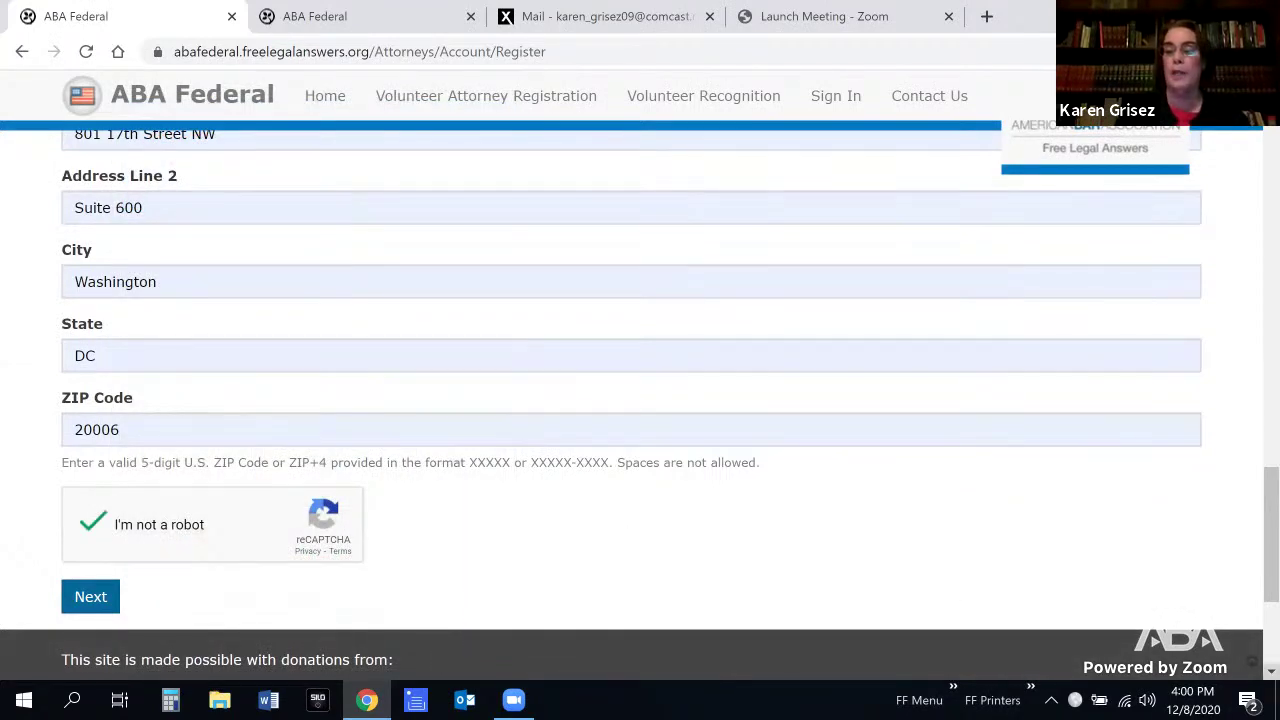
pyautogui.scroll(-1, 640, 400)
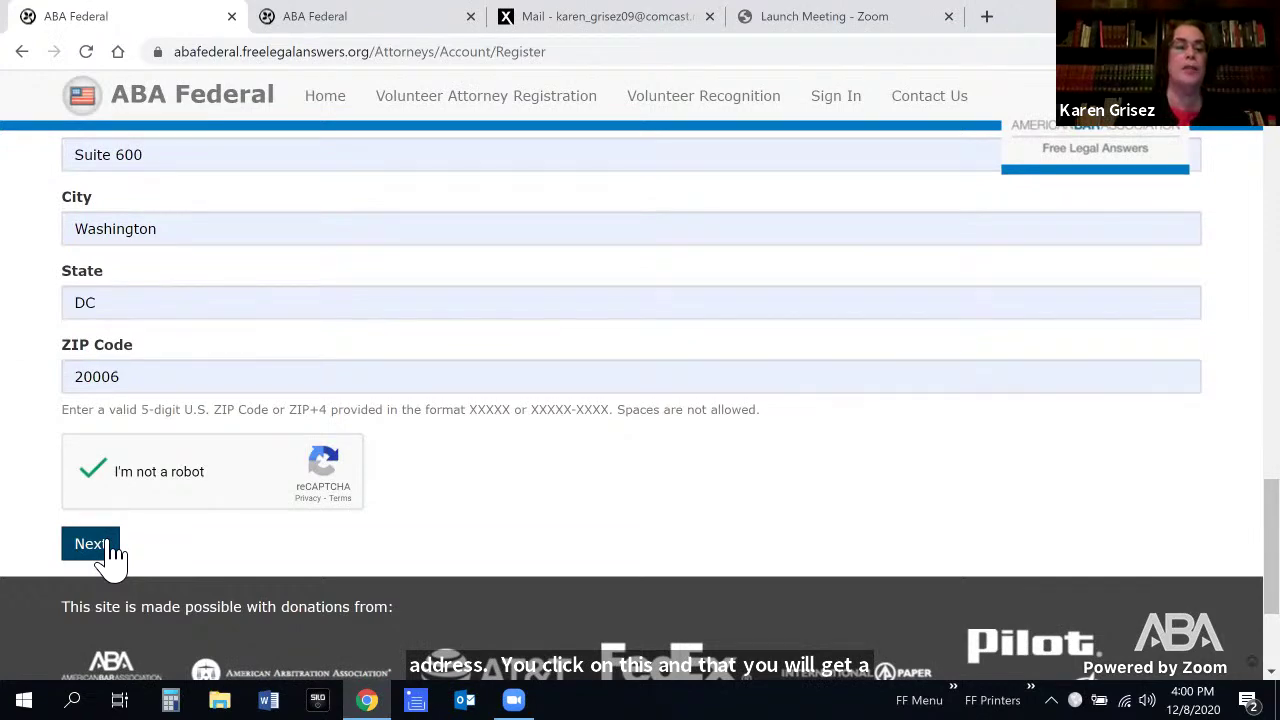
pyautogui.click(92, 544)
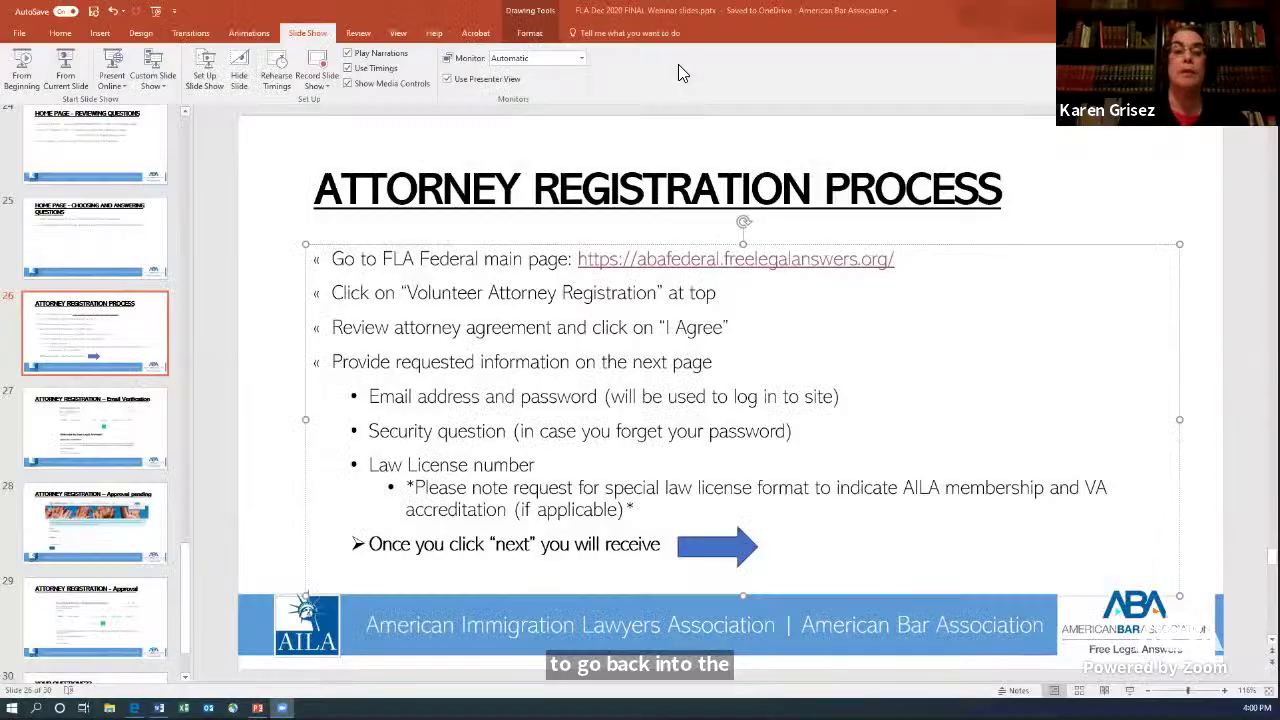
# Present from the Attorney Registration Process slide and advance to the Email Verification slide
pyautogui.click(67, 85)
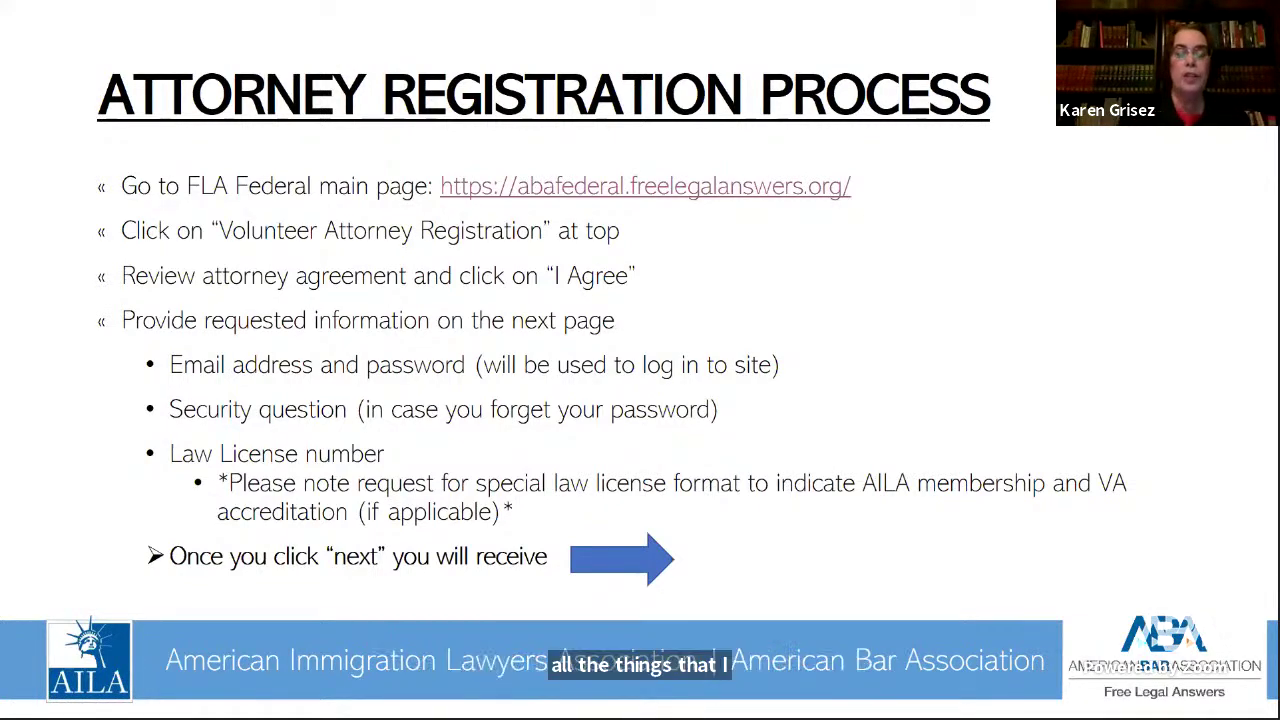
pyautogui.press('Right')
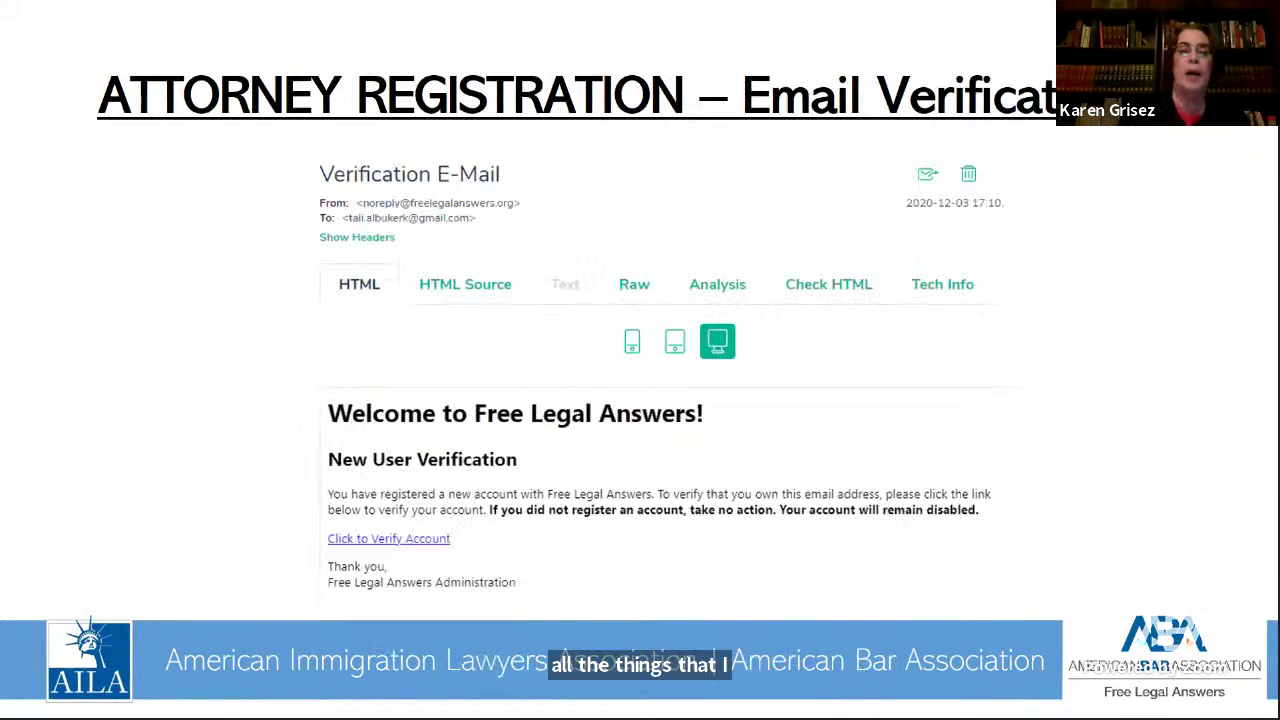